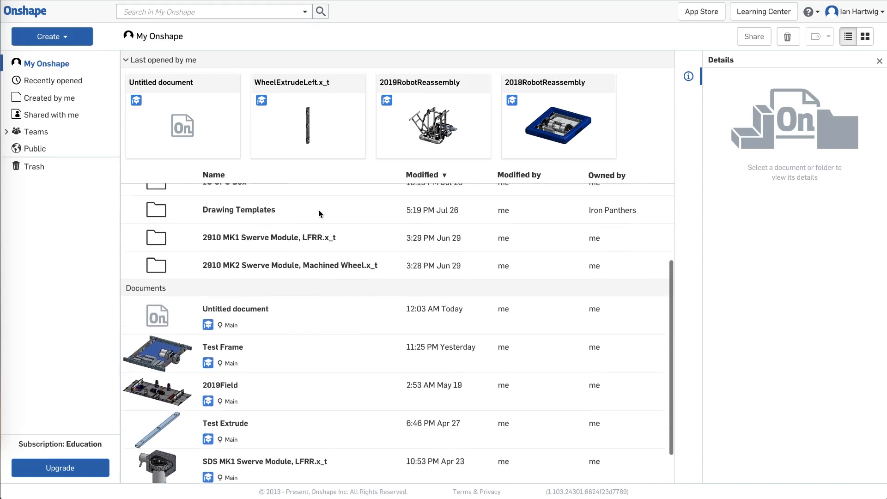
Step: Browse the document list and open the FRC #5026 team's files
scroll(317, 213, "down", 1)
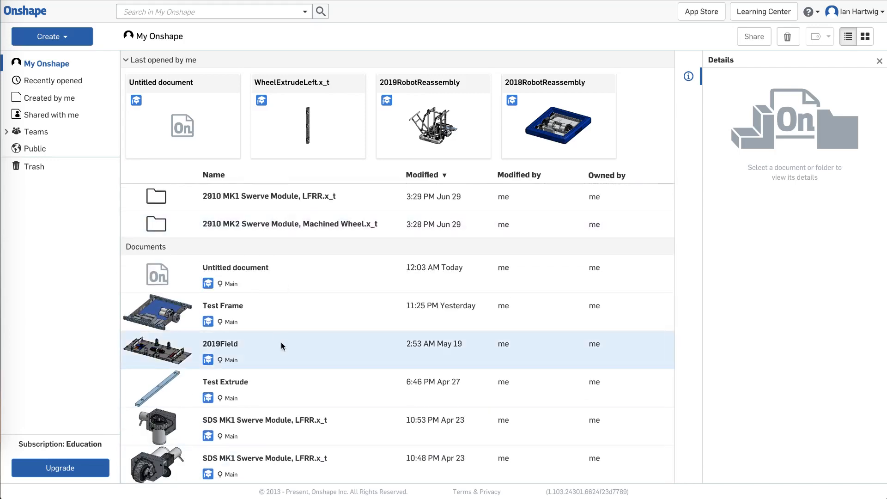
scroll(291, 344, "up", 3)
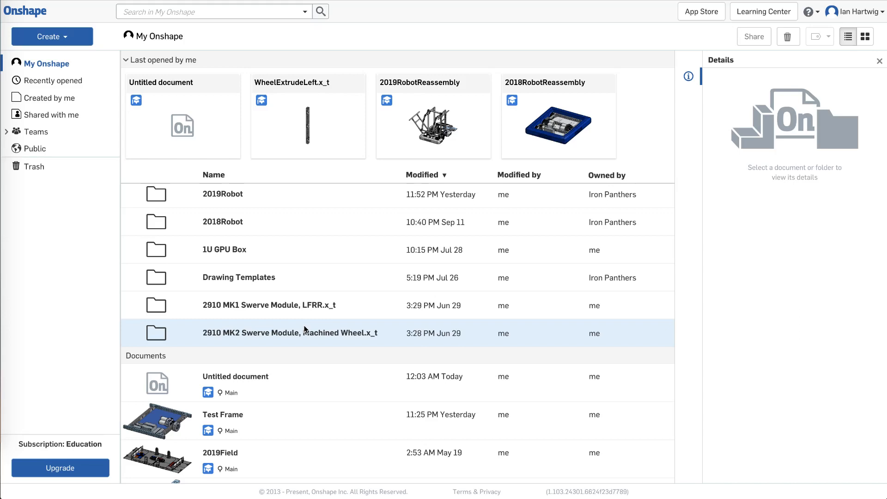
scroll(294, 405, "down", 3)
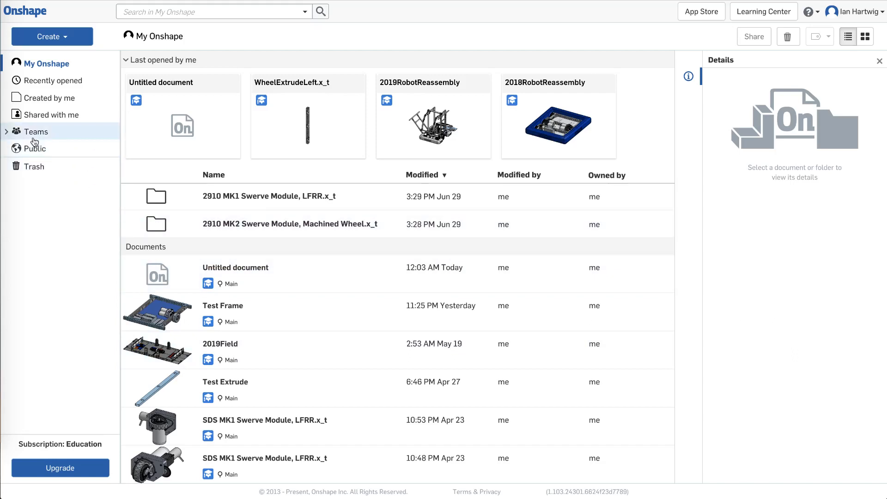
left_click(7, 133)
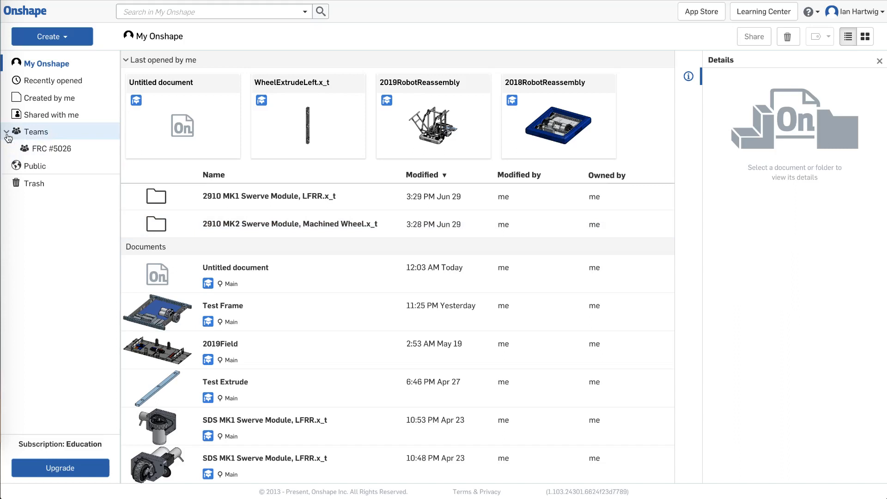
left_click(72, 152)
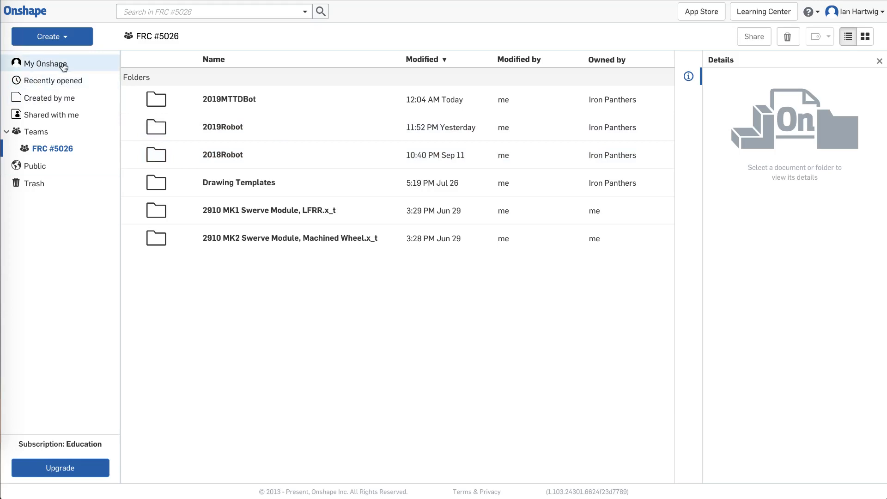
Step: Create a new document named "Test Drivebase" in the team's files
left_click(69, 44)
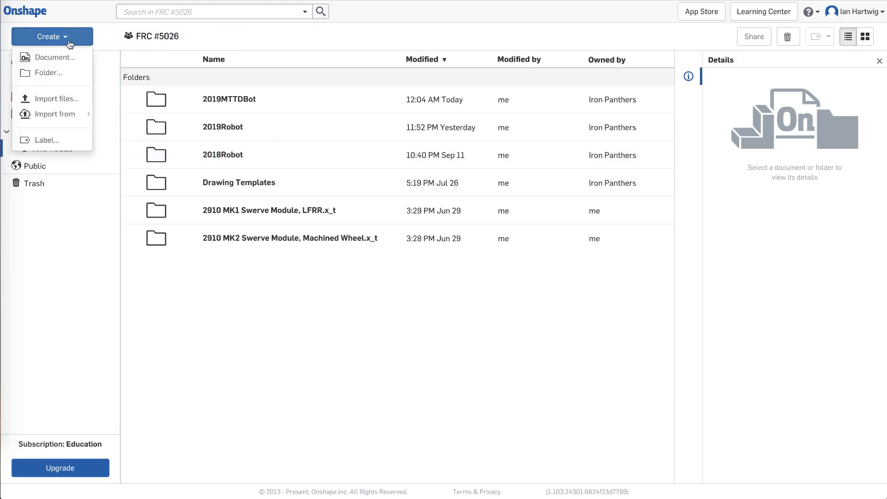
left_click(81, 64)
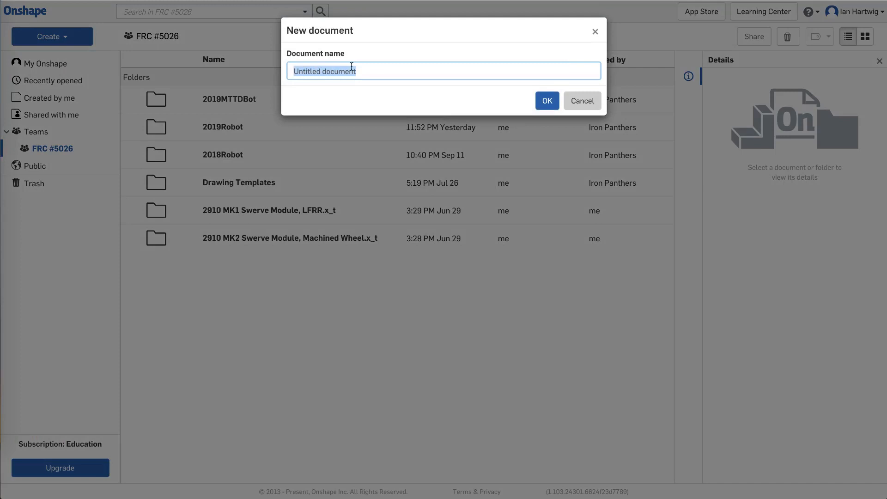
type("Test ")
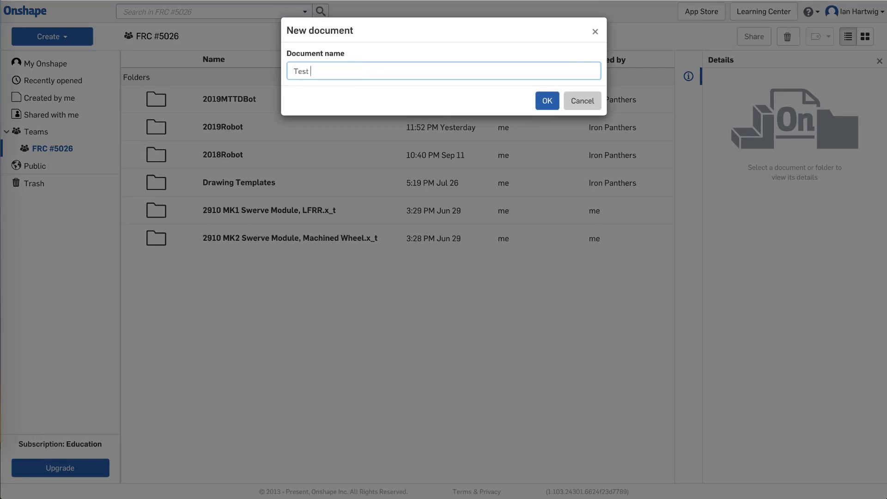
type("Drivebase")
left_click(545, 105)
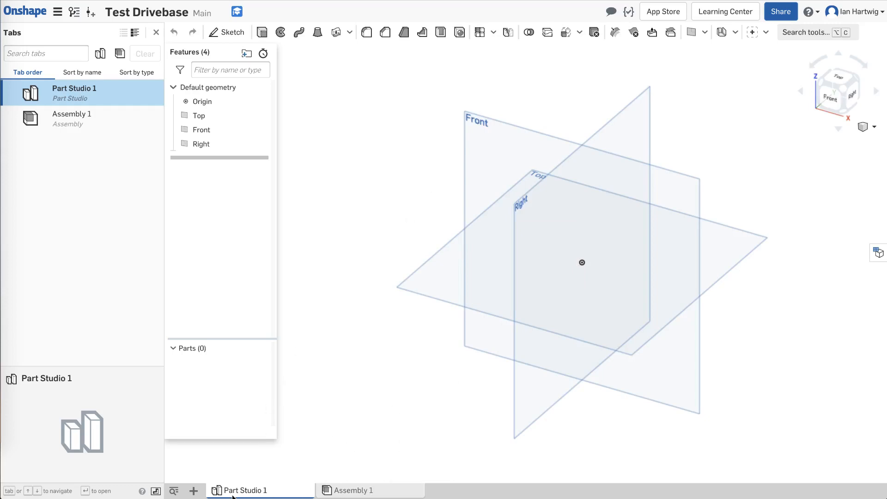
Step: Hide the document's tab manager and show it again
mouse_move(368, 493)
mouse_move(268, 492)
left_click(155, 32)
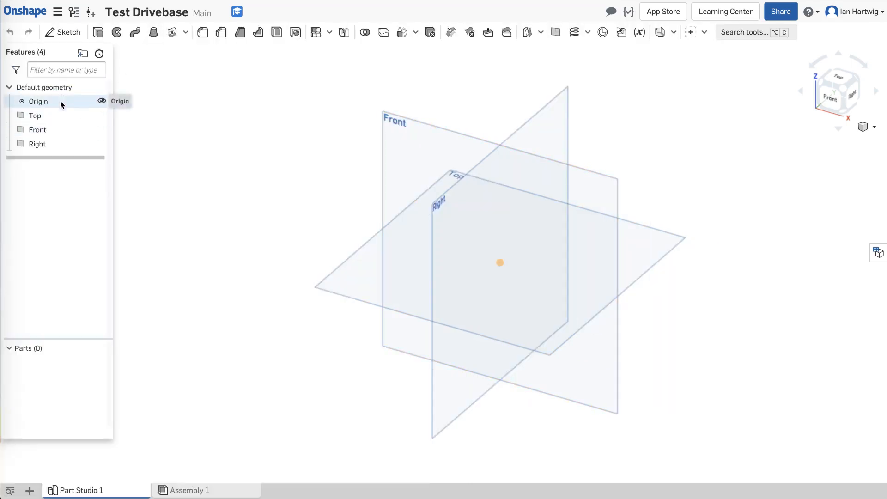
left_click(10, 491)
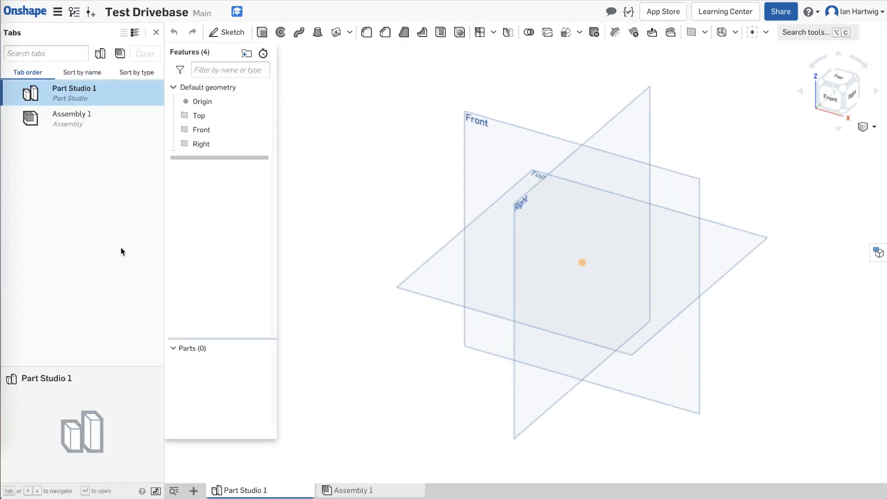
Step: Create a folder named "asdf" in the document's tab manager
right_click(72, 218)
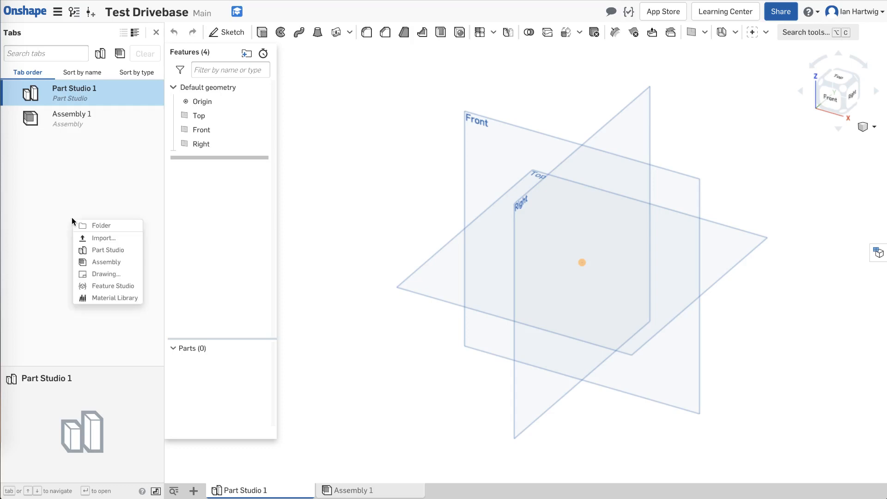
left_click(118, 227)
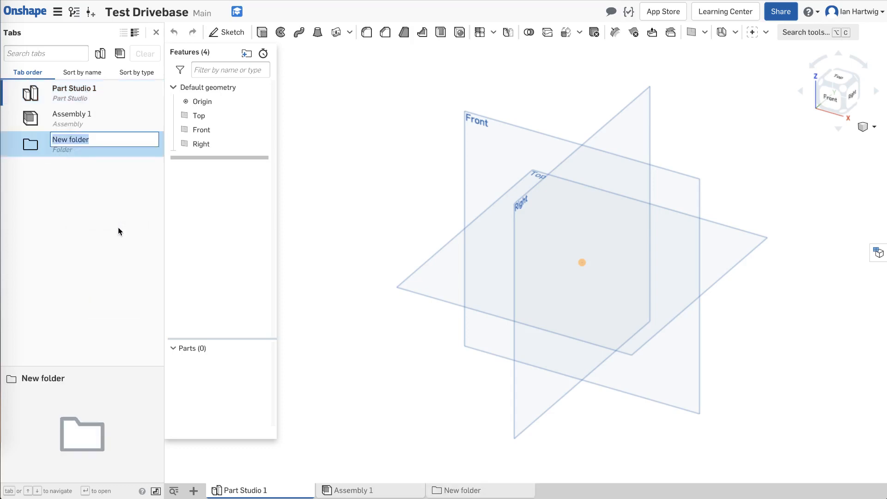
type("asdf")
key("Return")
Step: Move Part Studio 1 into the asdf folder and back out of it
left_click_drag(73, 91, 74, 149)
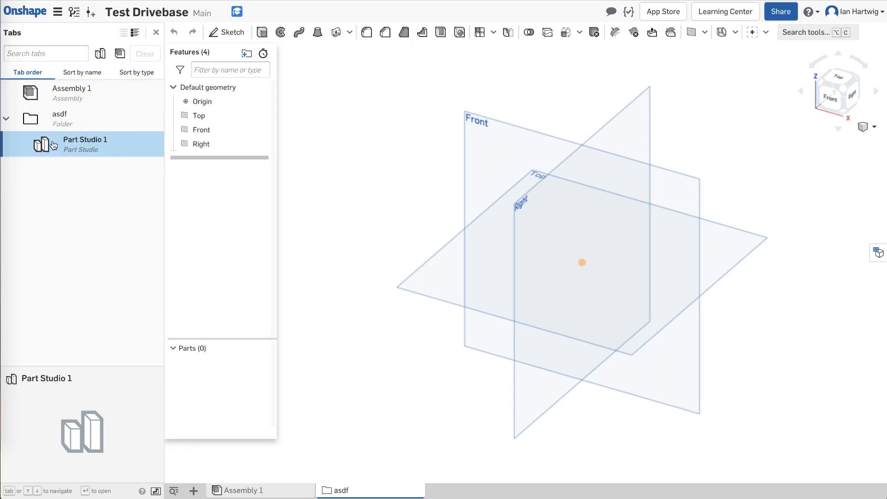
left_click_drag(47, 142, 48, 112)
right_click(77, 153)
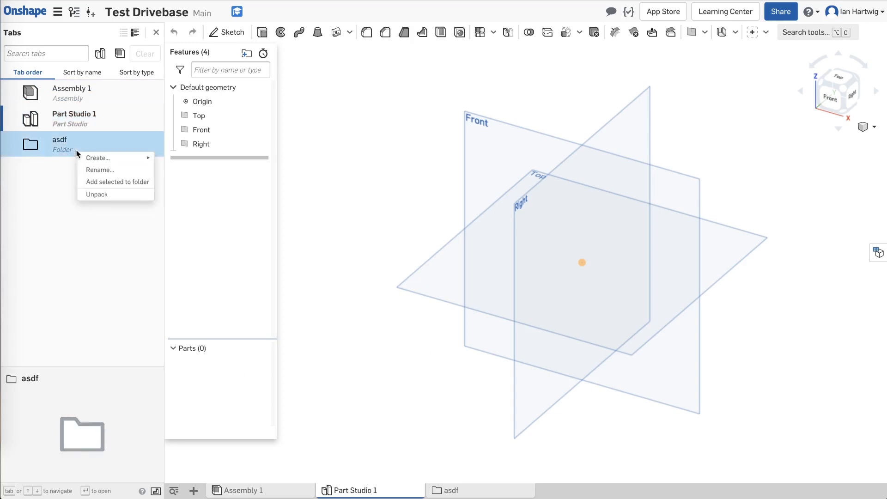
left_click(54, 205)
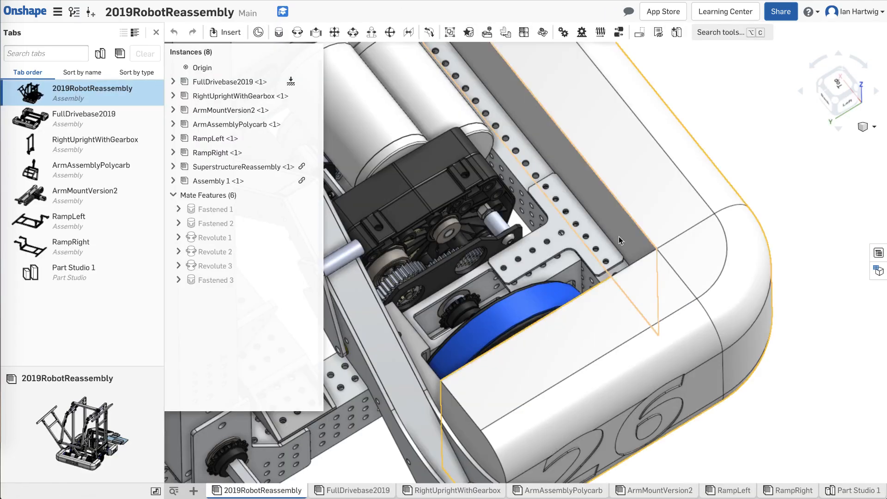
Step: Examine the 2019RobotReassembly model, from the whole robot down to the drivebase frame, gearboxes and uprights
scroll(619, 236, "down", 5)
scroll(619, 236, "down", 5)
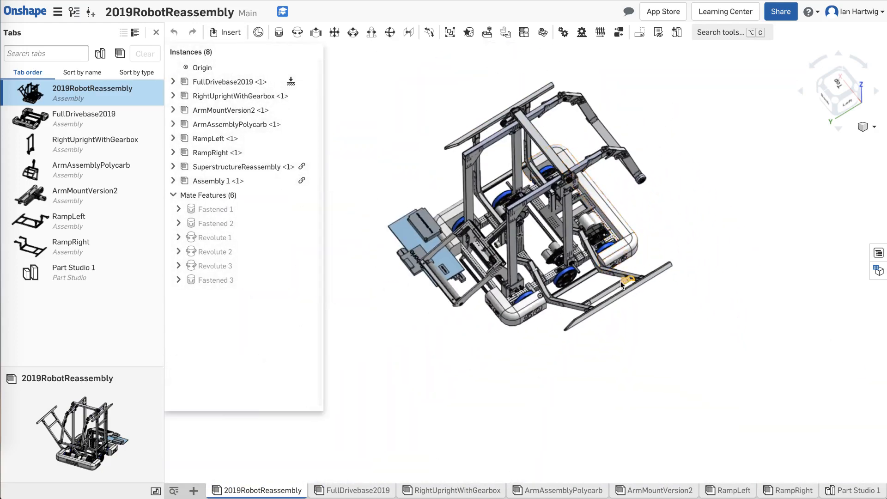
mouse_move(592, 331)
right_mouse_down()
mouse_move(597, 296)
mouse_move(578, 298)
mouse_move(583, 328)
right_mouse_up()
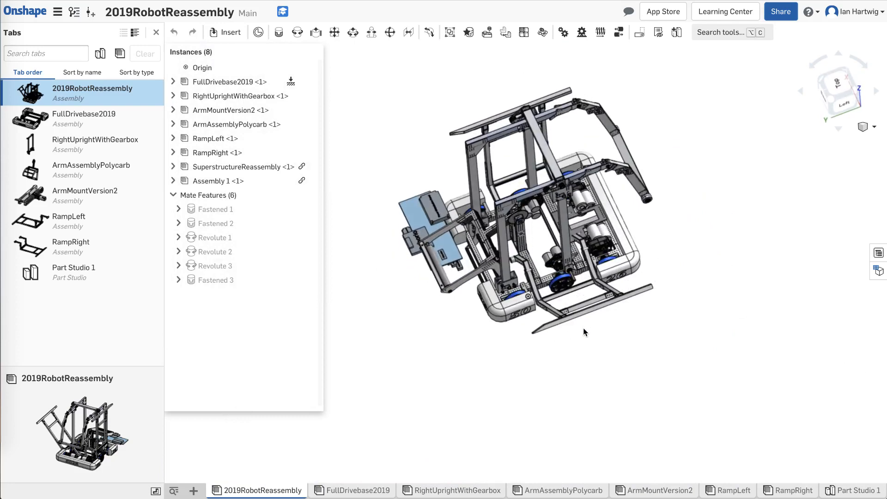
scroll(602, 251, "up", 6)
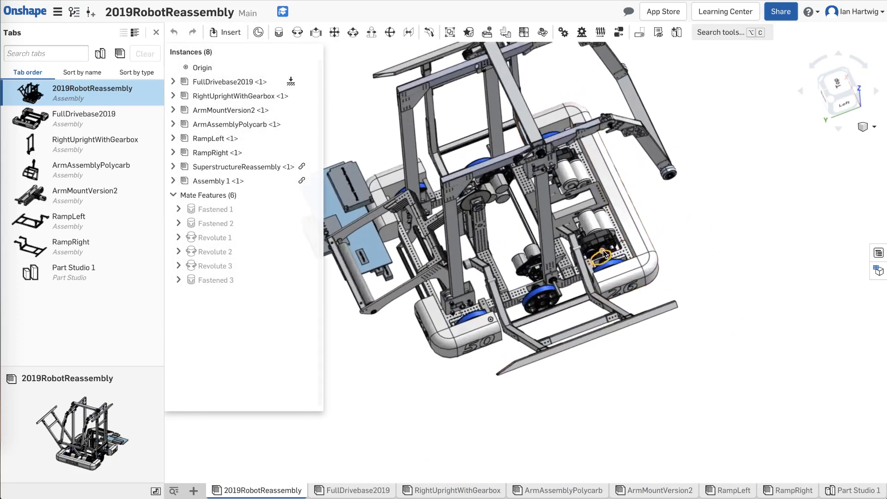
scroll(603, 250, "up", 1)
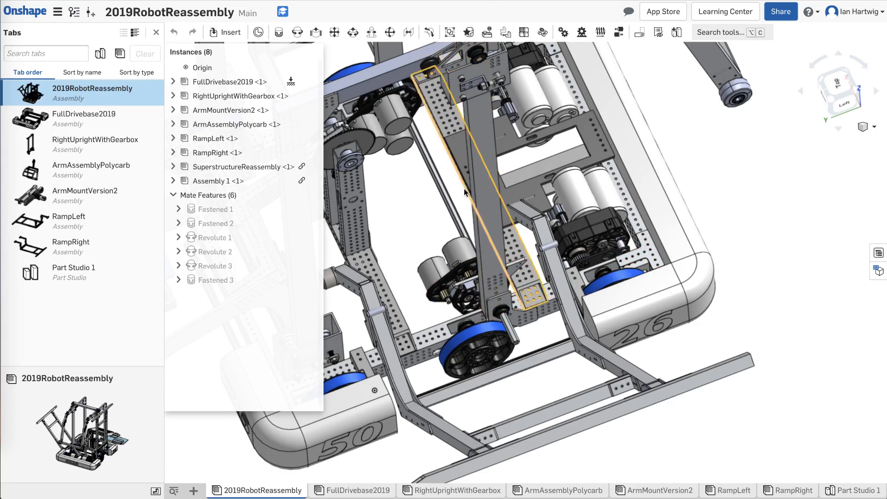
scroll(464, 189, "down", 1)
scroll(464, 188, "up", 5)
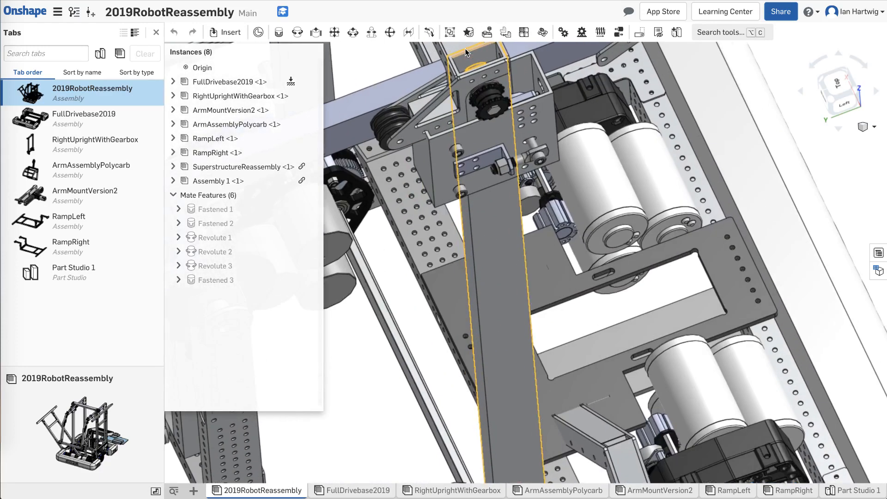
Step: Inspect the triangular gusset plate at the pulleys on the robot's upright by selecting it, and clear the selection
right_click_drag(460, 176, 475, 159)
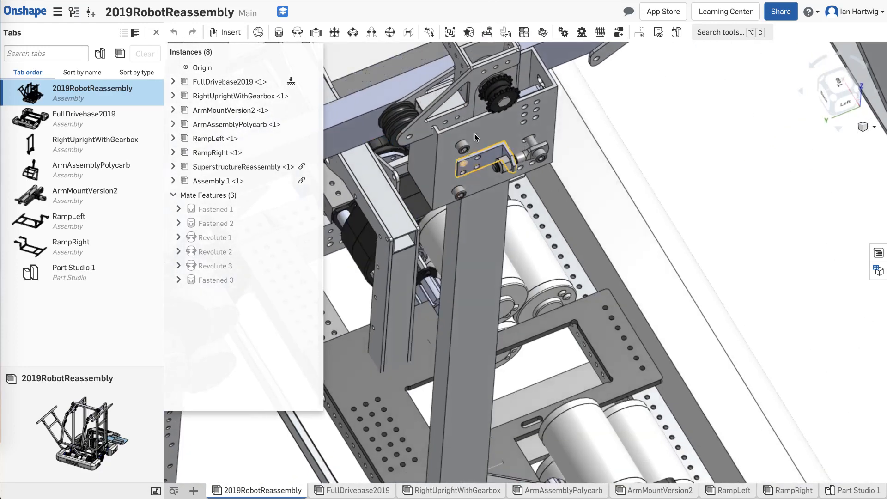
left_click_drag(470, 82, 394, 131)
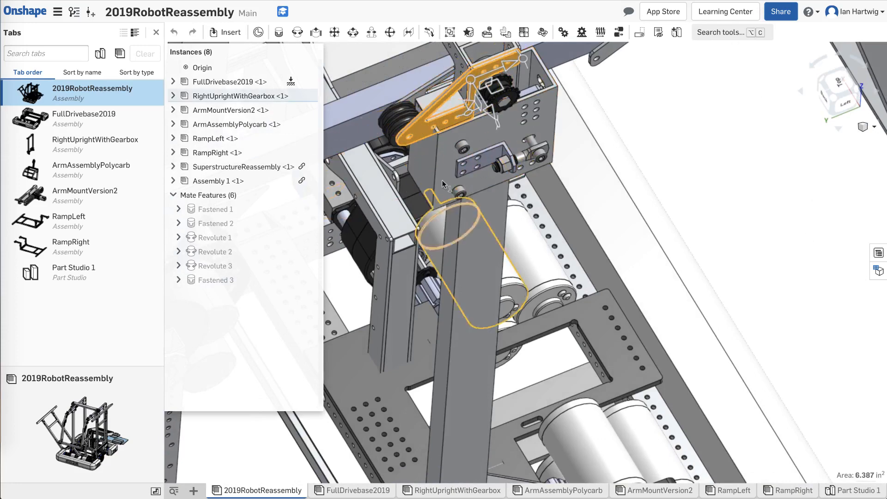
left_click(724, 128)
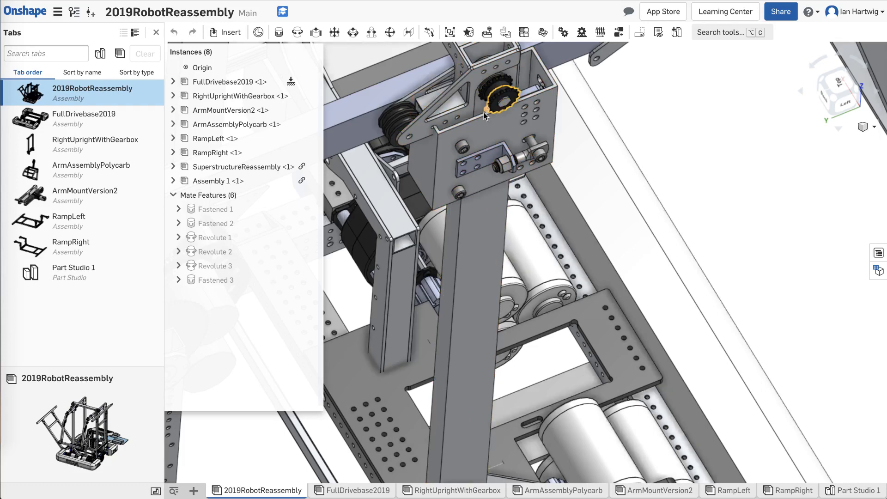
left_click(472, 79)
left_click(657, 112)
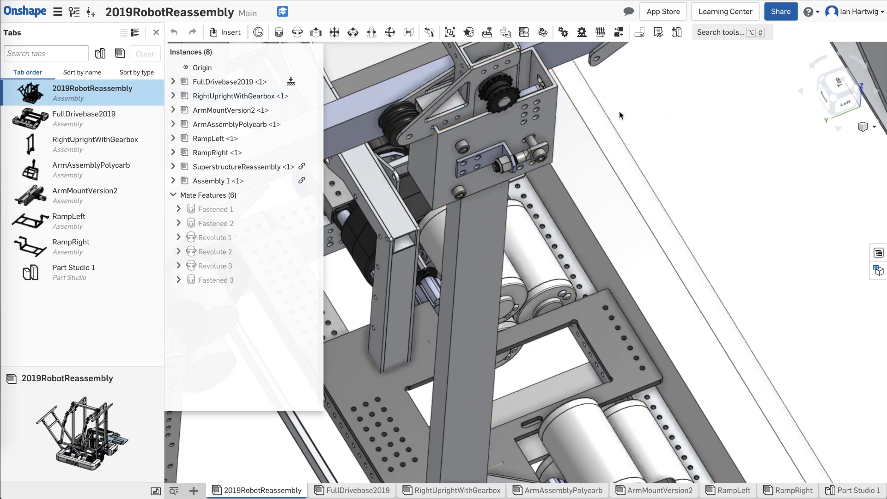
Step: Inspect the T-shaped gusset plate joining the drivebase tubes near the blue wheel by selecting it, and clear the selection
scroll(606, 187, "down", 5)
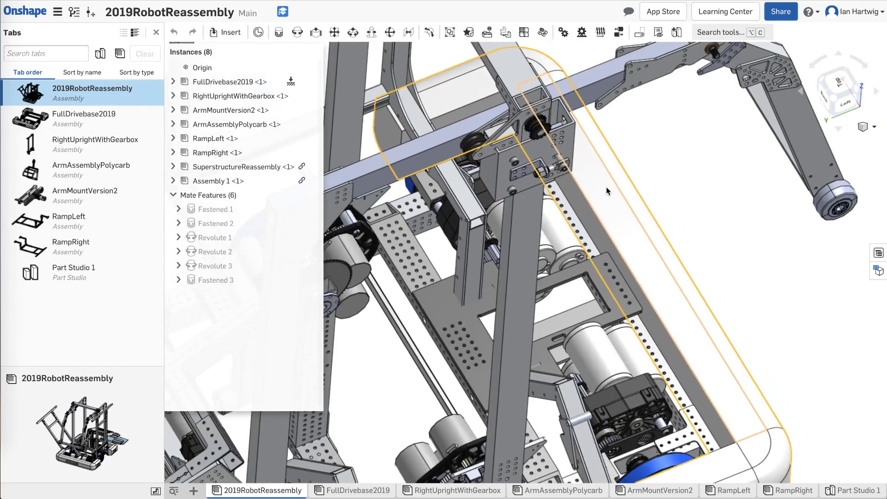
scroll(683, 415, "up", 5)
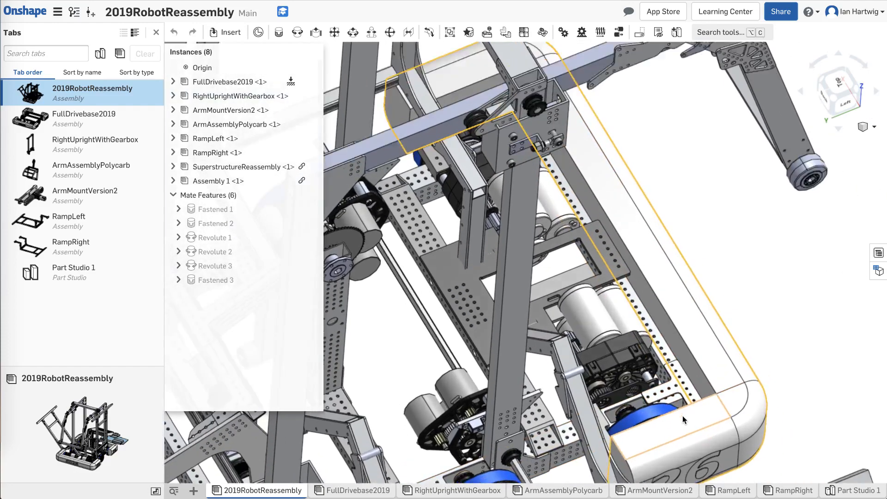
scroll(683, 415, "up", 3)
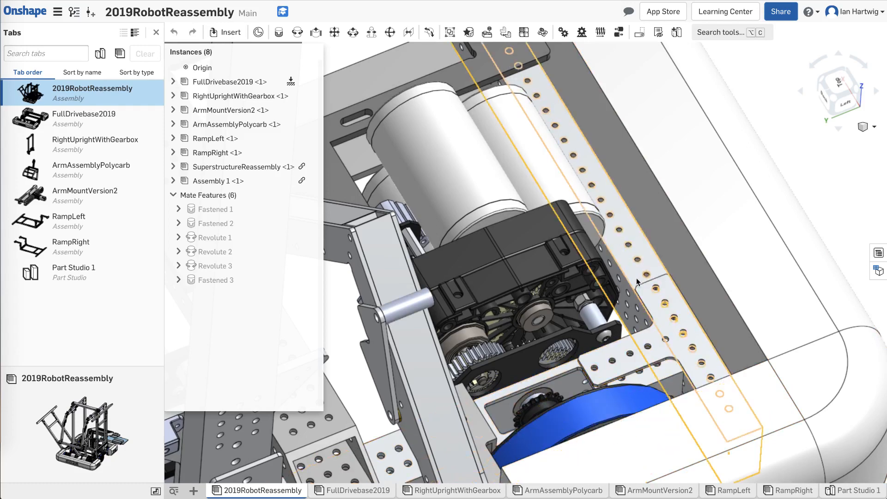
left_click(644, 340)
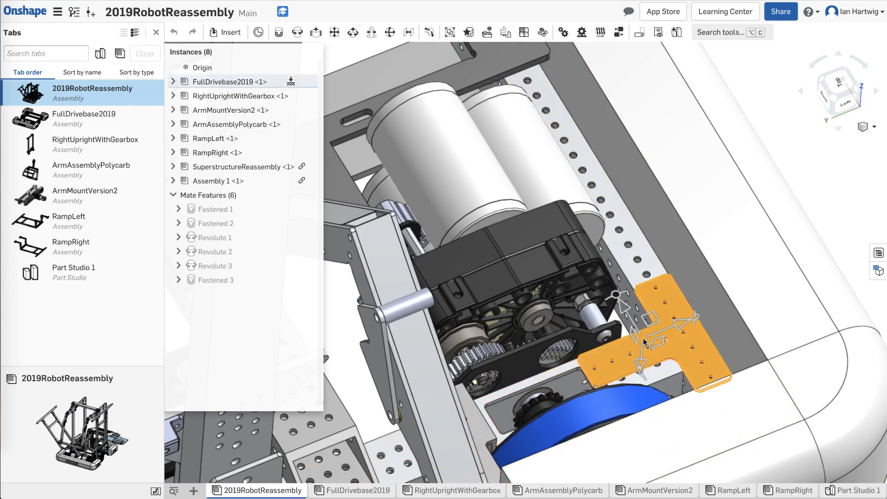
left_click(837, 215)
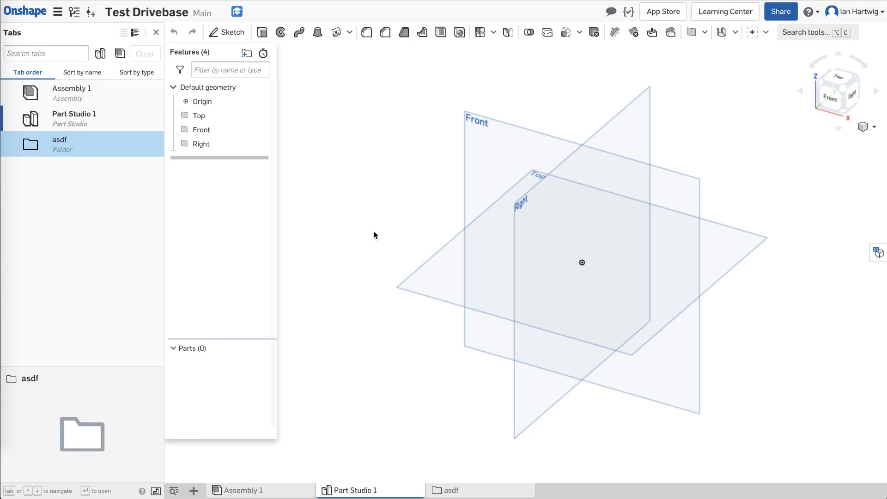
Step: Start a new sketch on the Top plane in Part Studio 1 of the Test Drivebase document
left_click(446, 279)
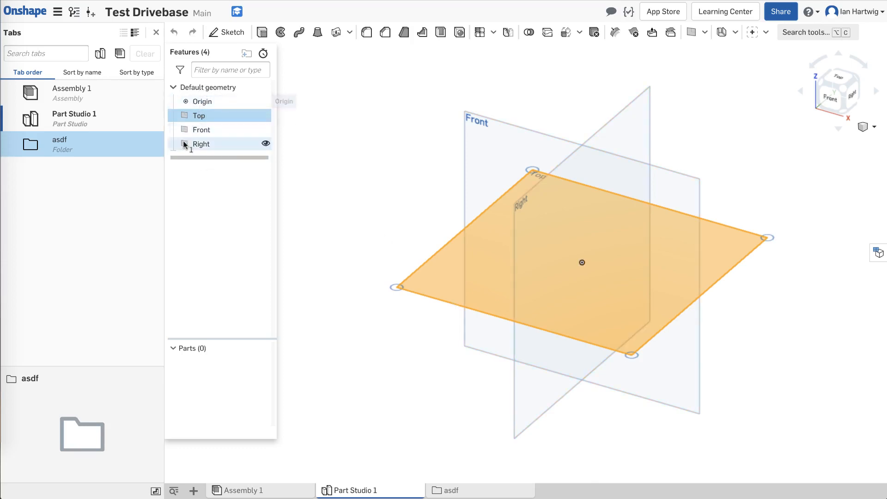
left_click(230, 33)
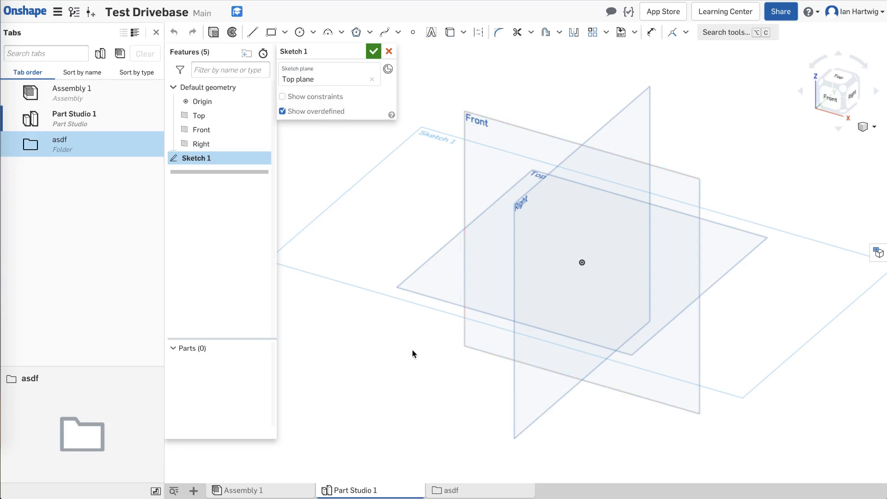
right_click_drag(412, 353, 436, 401)
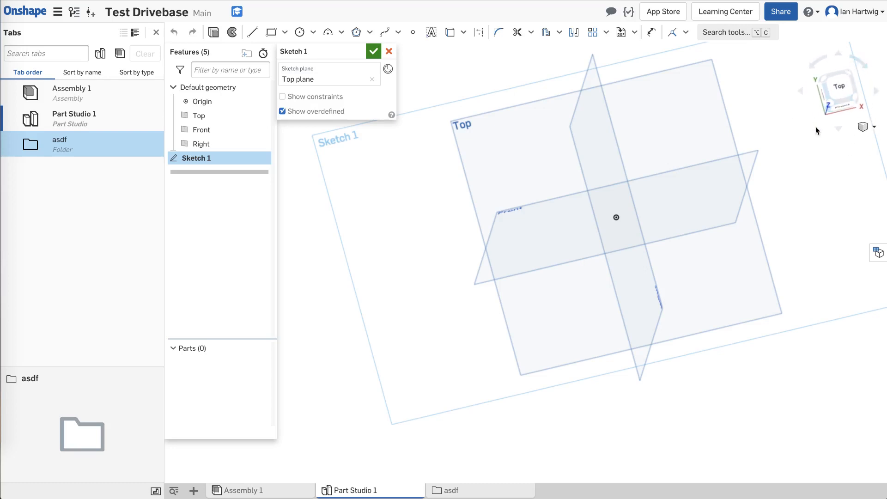
left_click(837, 89)
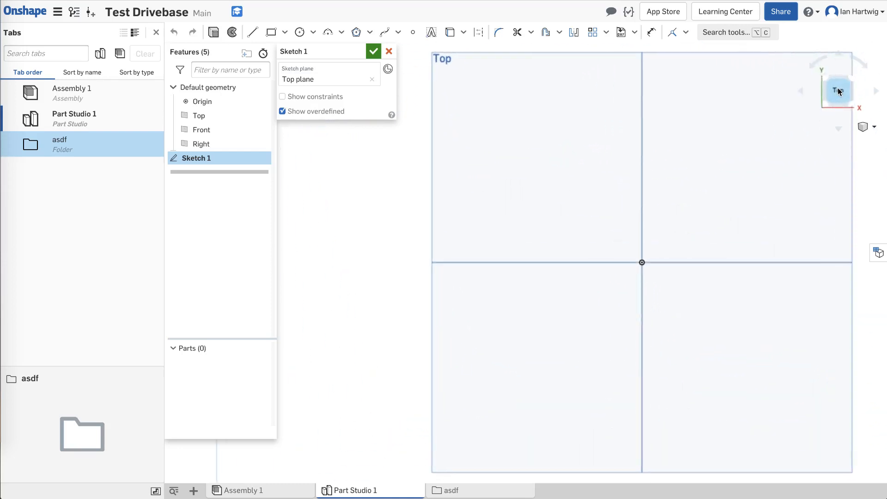
left_click(825, 104)
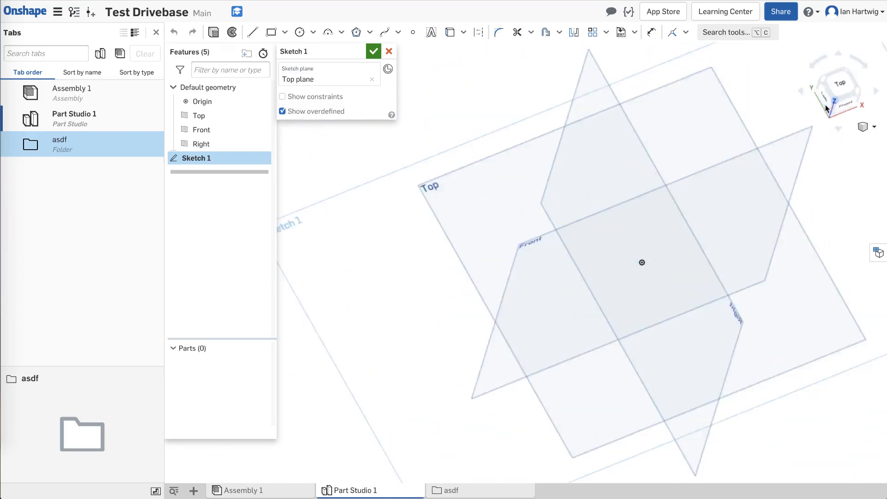
Step: View the sketch from the front, the back and upside down, and return to a straight-on view of the Top plane
left_click(852, 100)
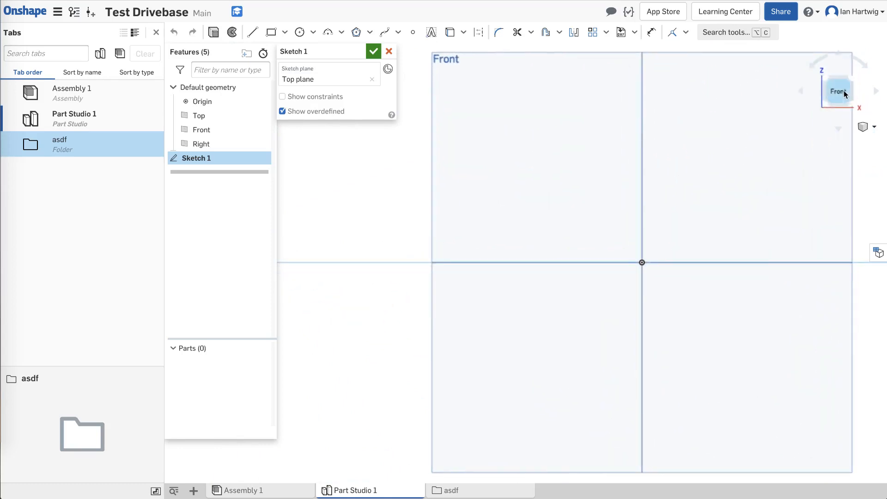
left_click(841, 77)
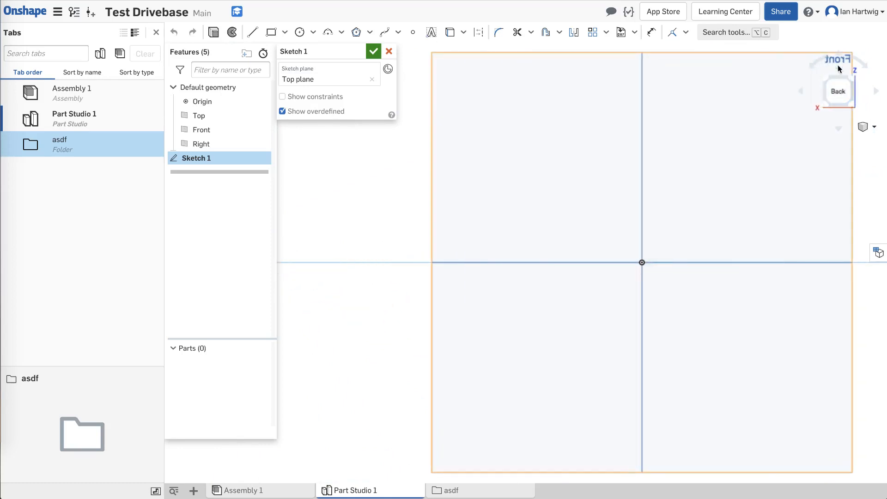
left_click(837, 58)
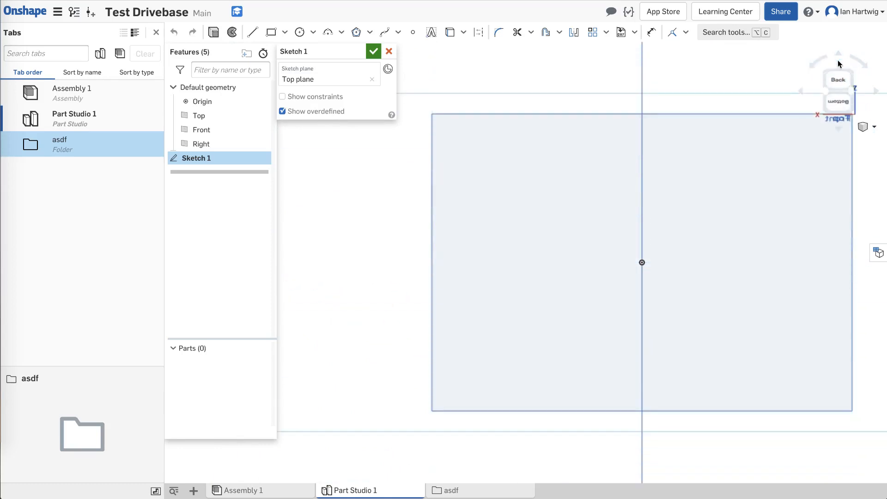
left_click(839, 56)
left_click(839, 56)
left_click(839, 55)
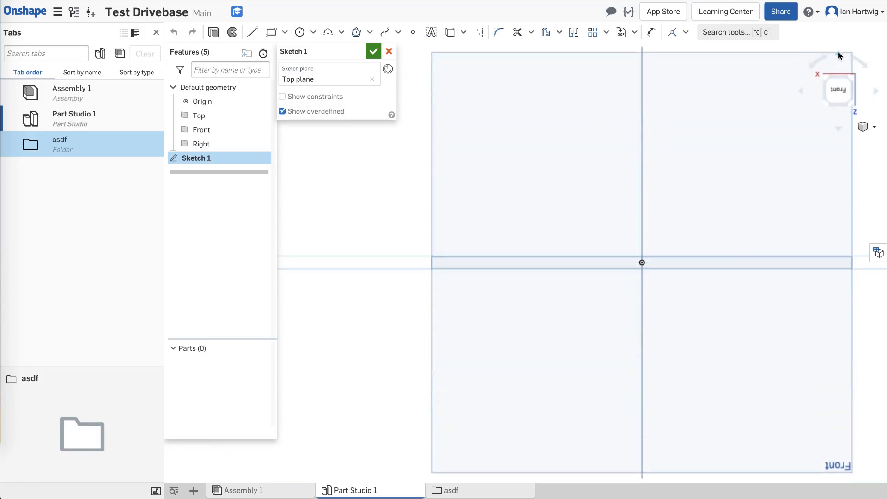
left_click(840, 103)
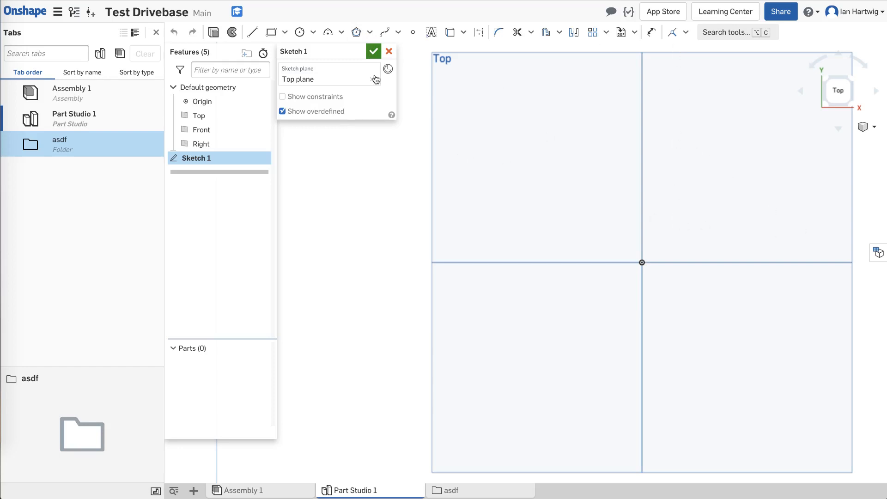
Step: Sketch a center point circle about 0.4 in in diameter above and right of the origin, and reposition and enlarge it freehand
left_click(299, 34)
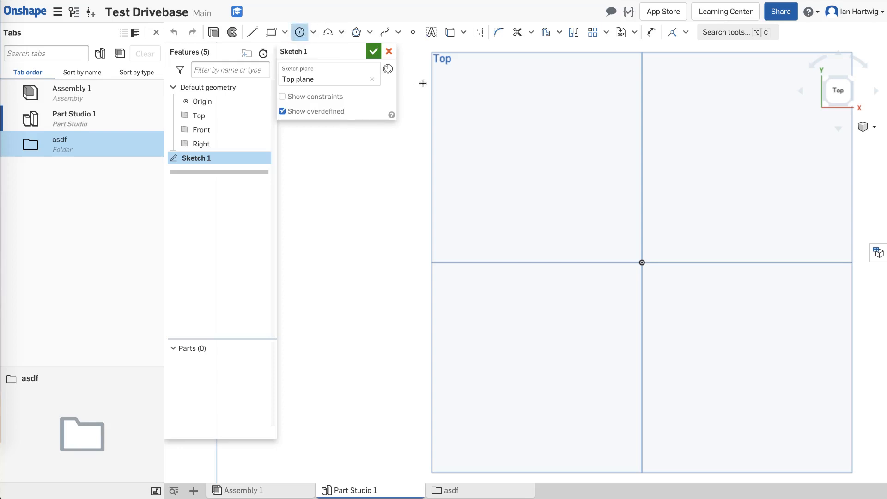
left_click(310, 34)
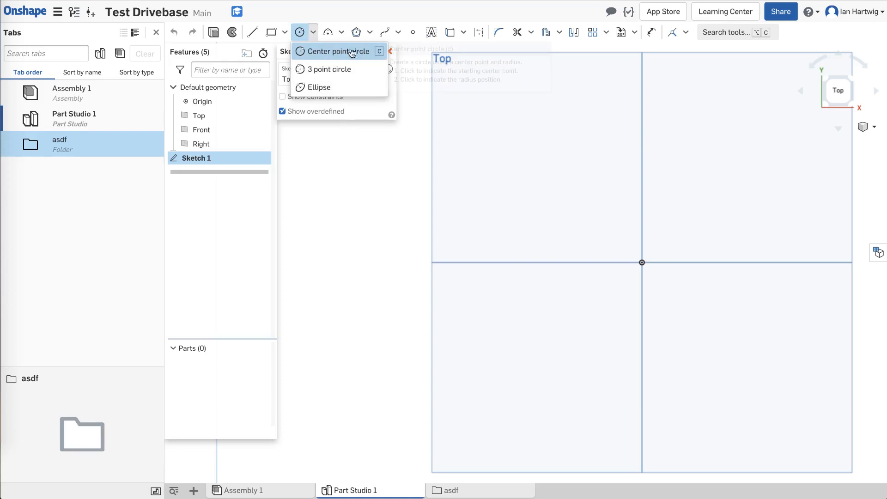
left_click(306, 52)
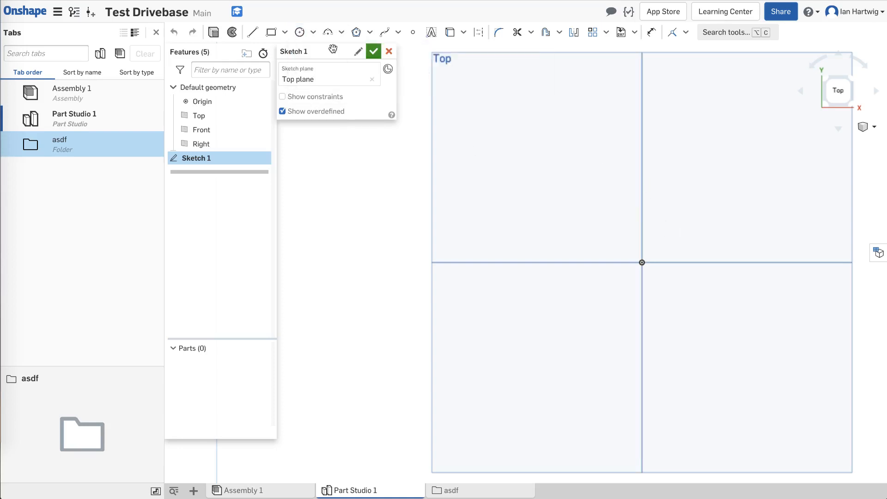
left_click(300, 36)
left_click(674, 227)
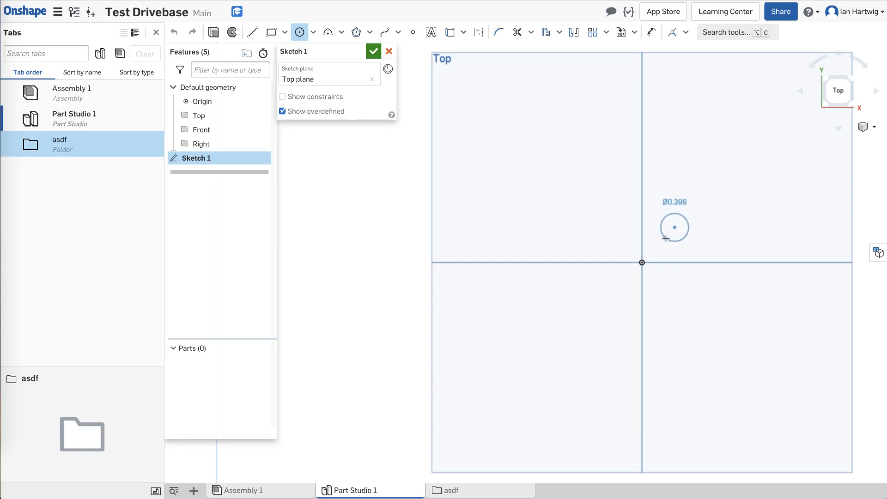
left_click(665, 238)
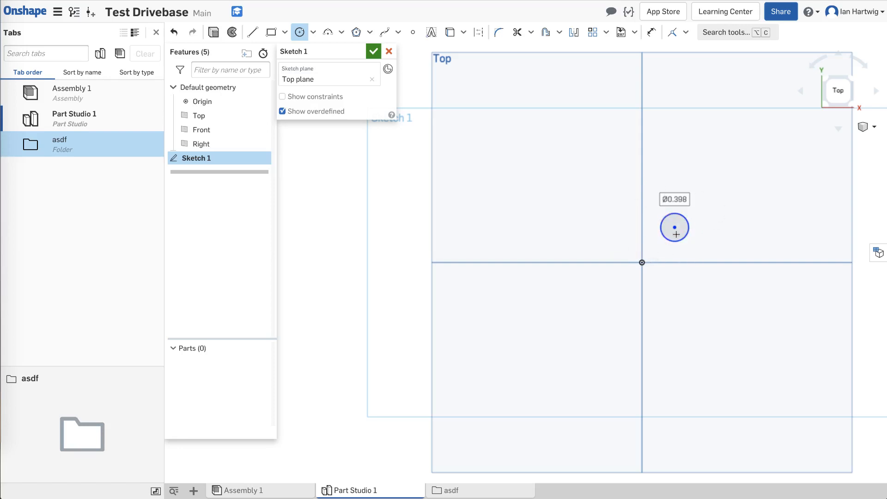
key("Escape")
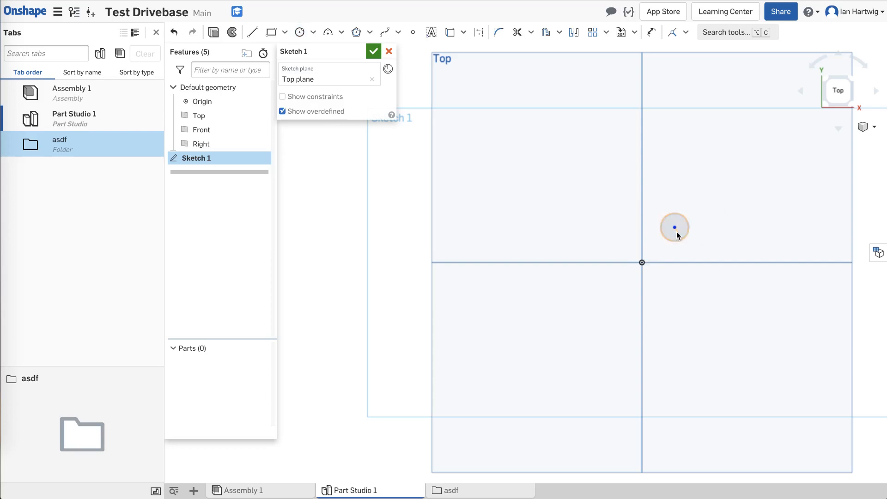
left_click(675, 228)
mouse_move(676, 227)
left_mouse_down()
mouse_move(700, 214)
mouse_move(683, 196)
mouse_move(683, 234)
mouse_move(698, 208)
mouse_move(677, 242)
mouse_move(675, 228)
left_mouse_up()
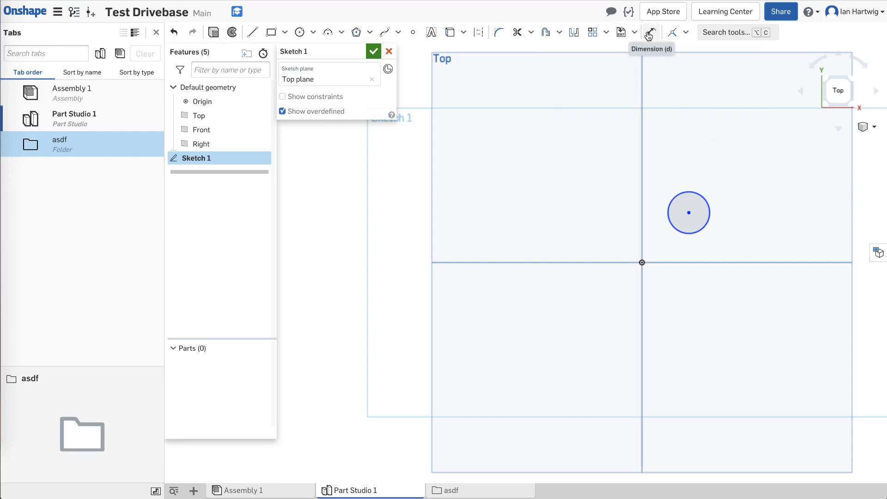
Step: Dimension the horizontal distance from the origin to the circle's center as 0.5 in
key("d")
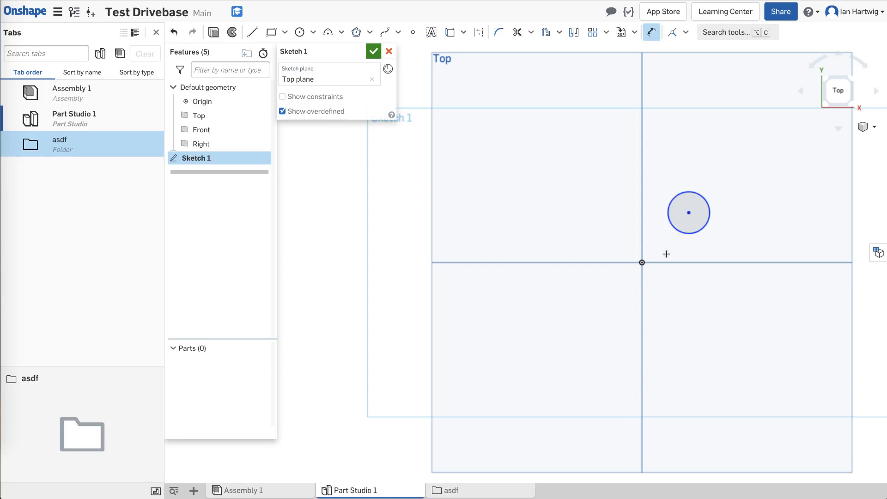
left_click(643, 262)
left_click(689, 212)
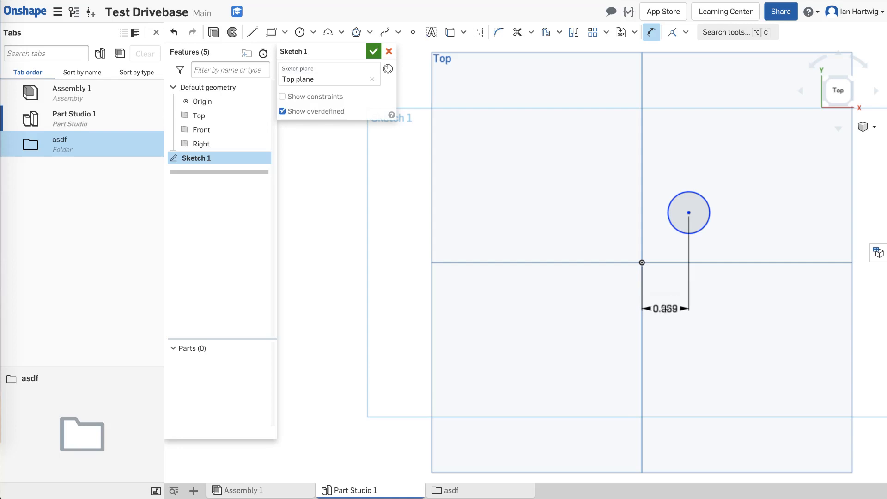
left_click(665, 308)
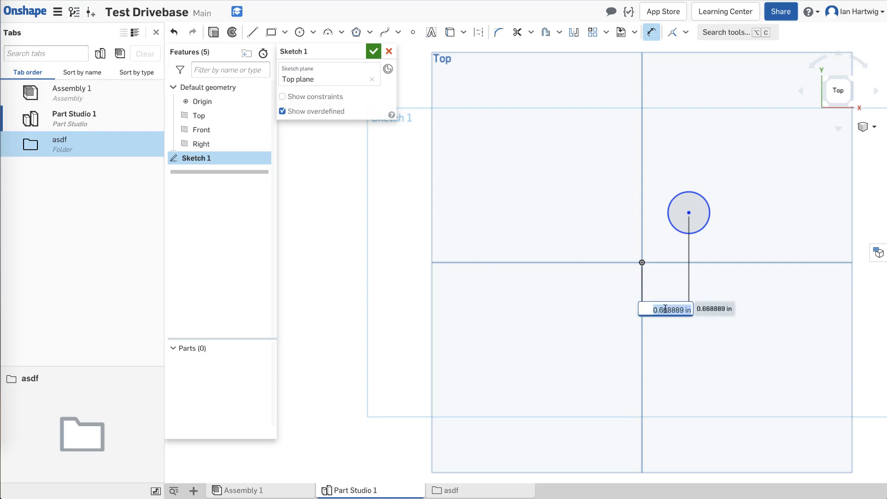
key("BackSpace")
type(".5in")
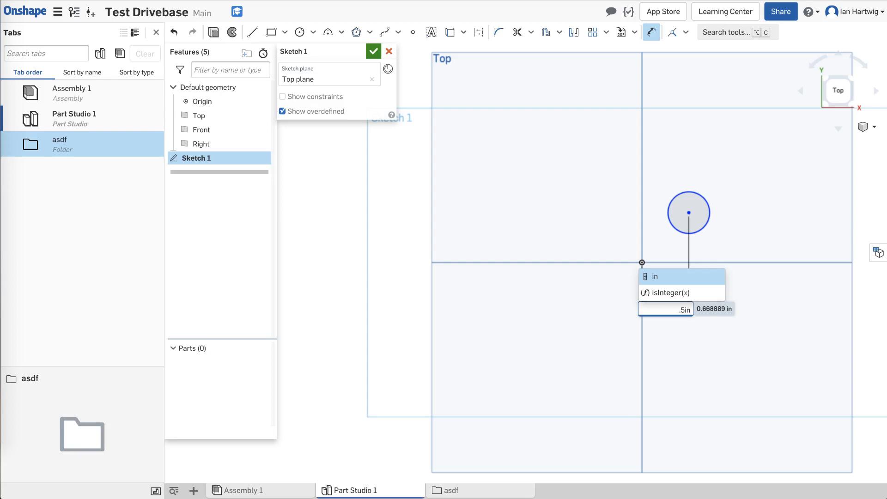
key("BackSpace")
key("BackSpace")
type("in")
key("BackSpace")
key("BackSpace")
type("mm")
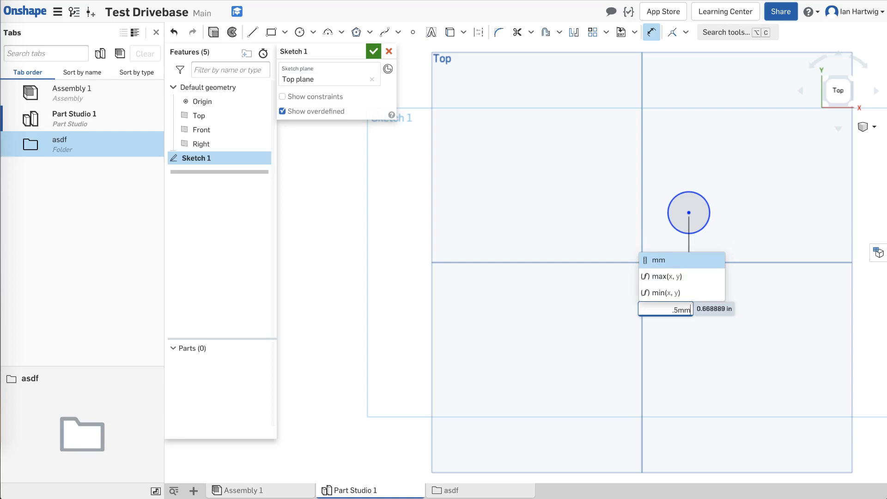
key("BackSpace")
key("BackSpace")
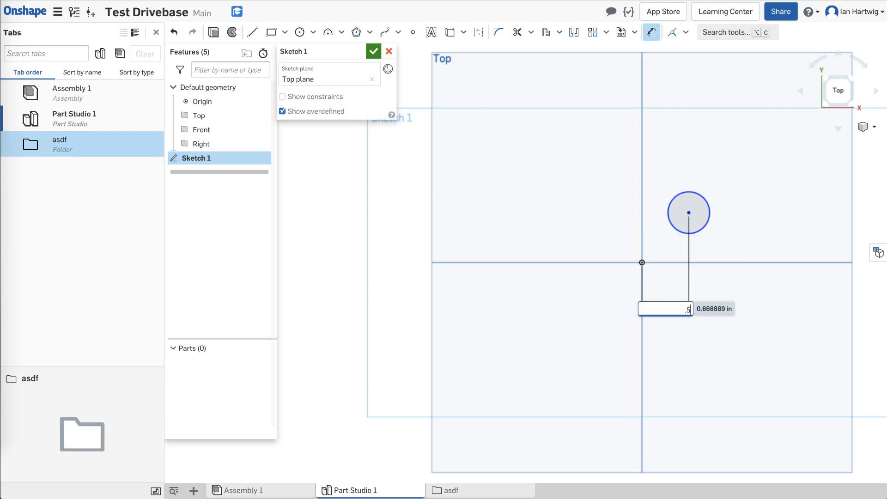
type("in")
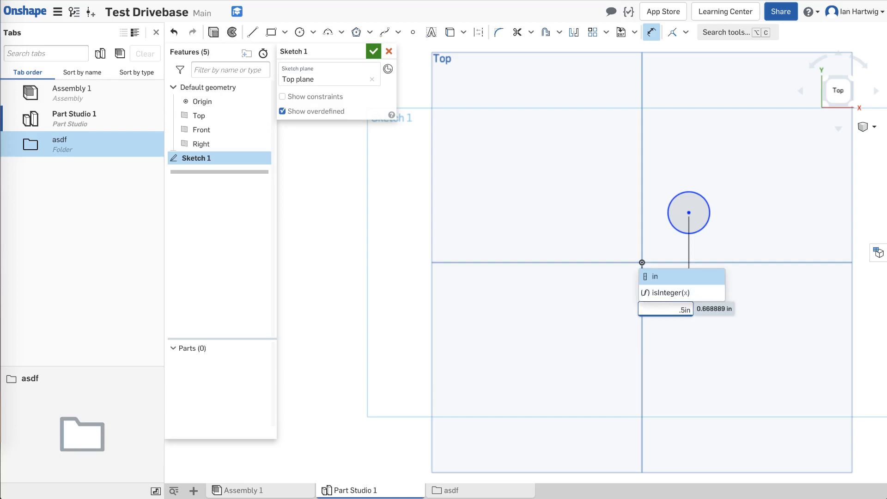
key("Return")
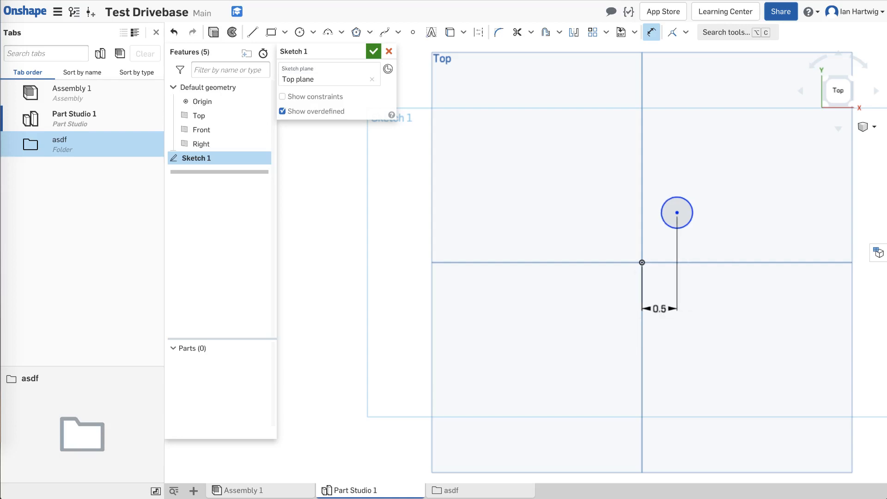
Step: Dimension the vertical distance from the origin to the circle's center as 0.5 in
left_click(678, 211)
left_click(642, 262)
left_click(609, 238)
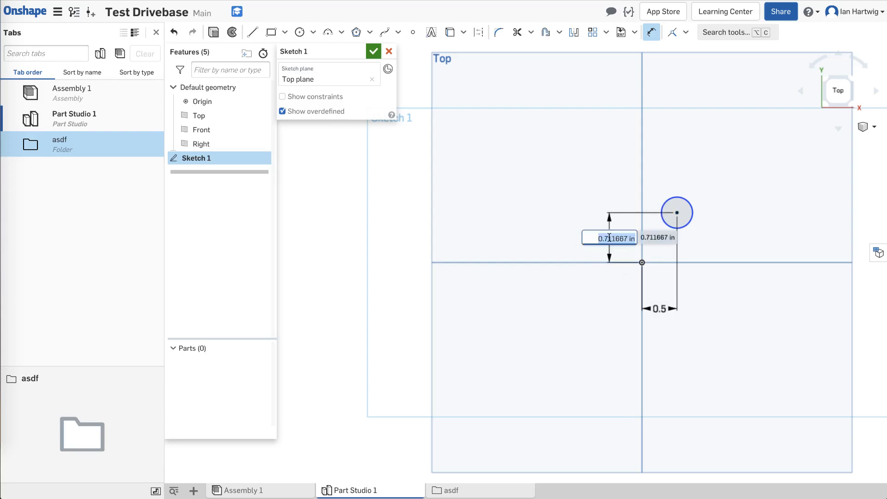
key("BackSpace")
type(".5in")
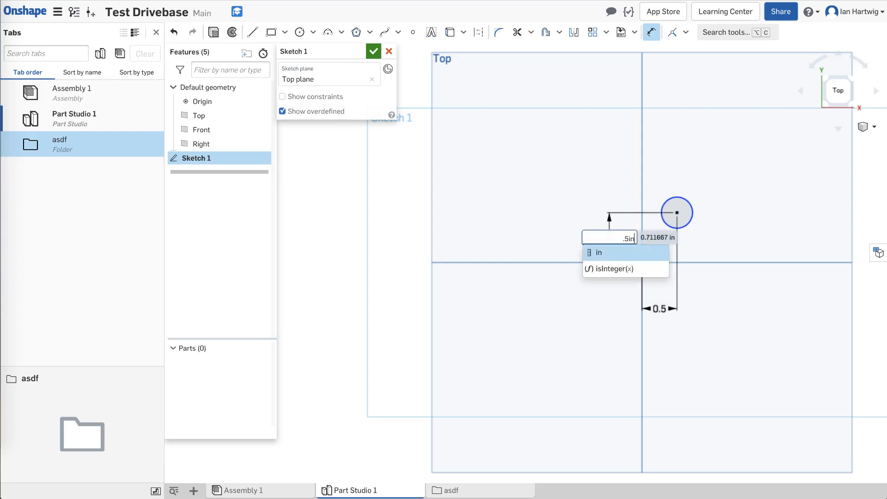
key("Return")
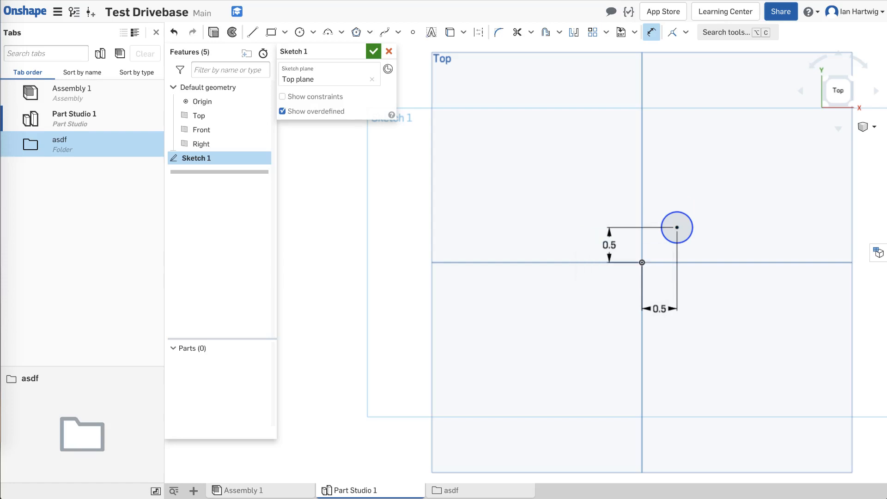
Step: Add a diameter dimension to the circle and set it to 0.192 in
left_click(694, 229)
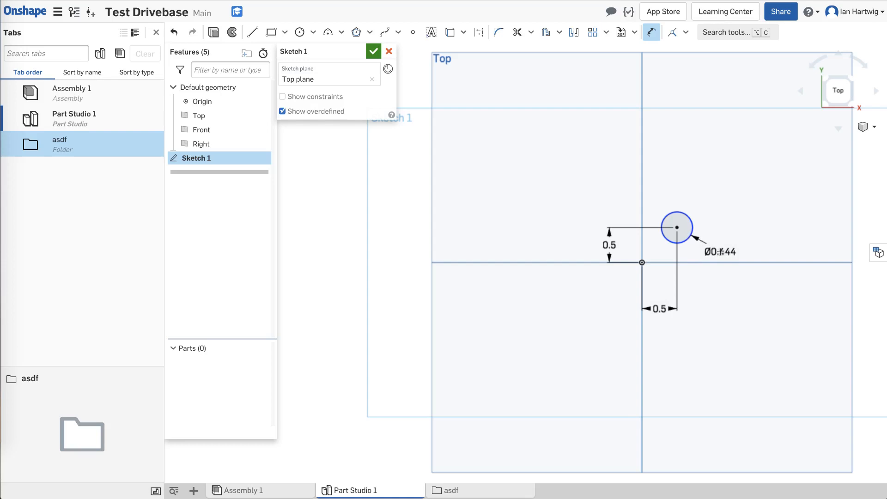
left_click(720, 251)
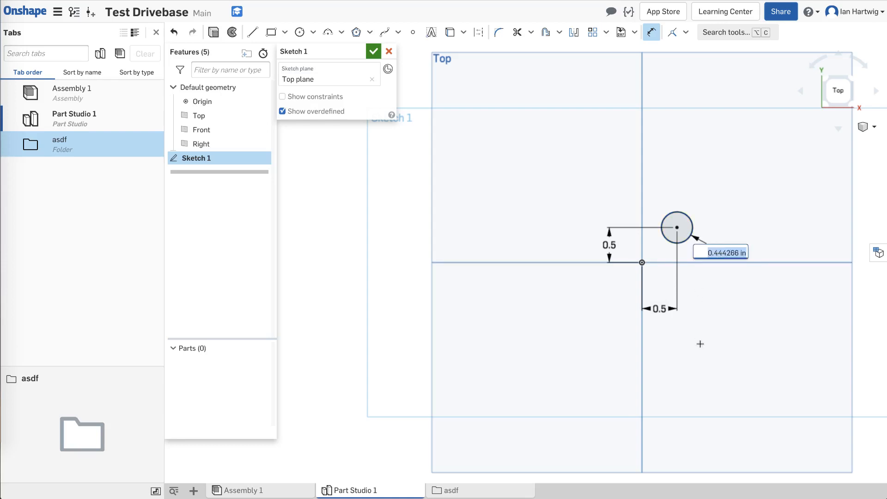
key("Return")
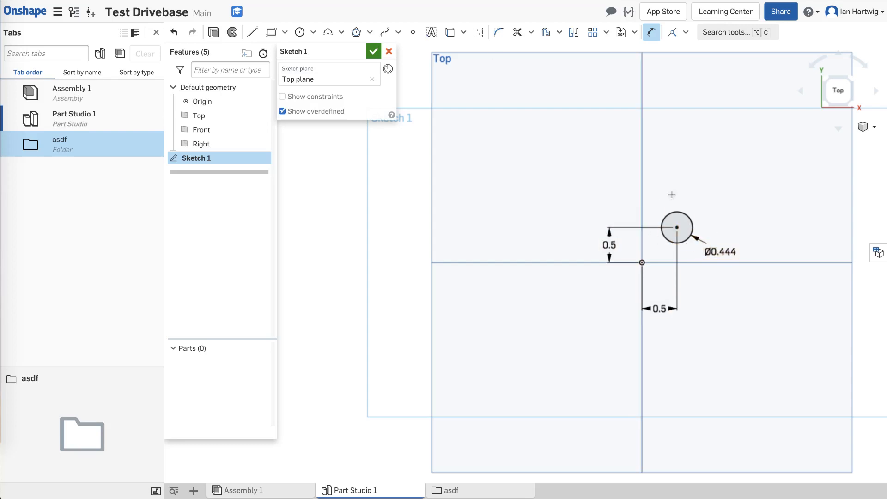
double_click(717, 251)
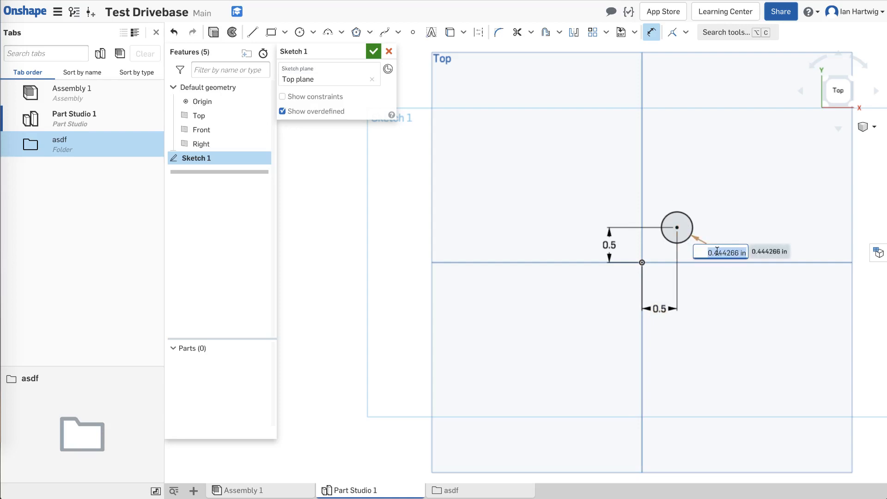
key("BackSpace")
type(".192in")
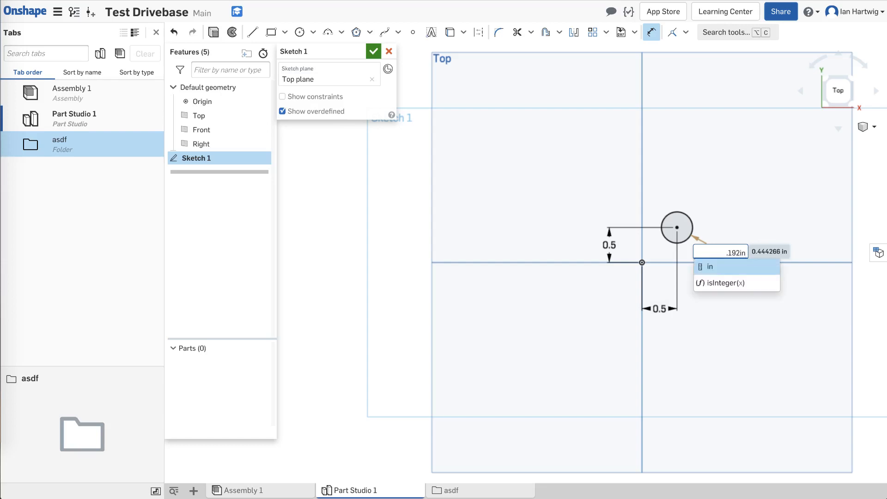
key("Return")
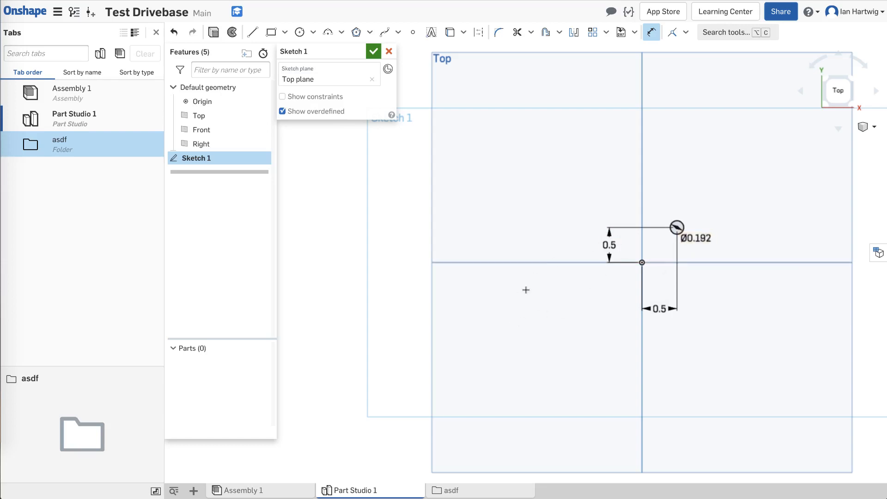
Step: Switch to the 2019RobotReassembly document and examine the rows of holes in the drivebase tubes around the gearbox
scroll(526, 289, "down", 3)
scroll(748, 261, "up", 1)
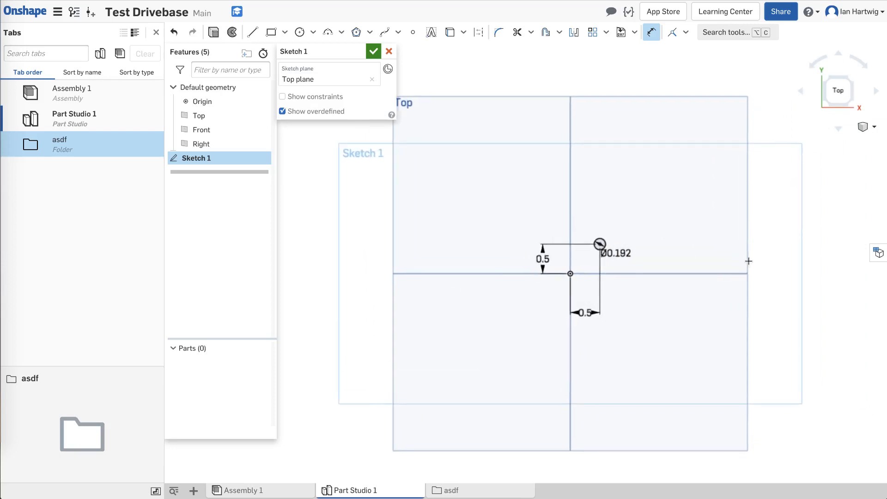
scroll(749, 261, "up", 1)
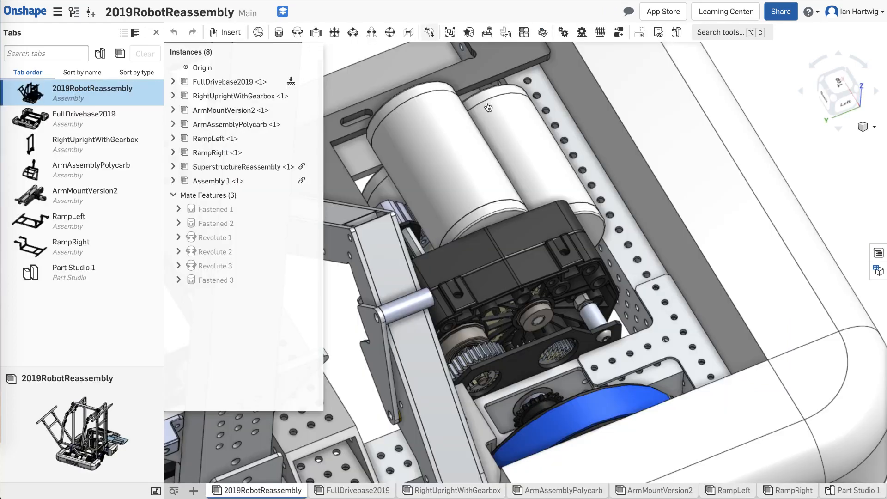
scroll(658, 354, "down", 10)
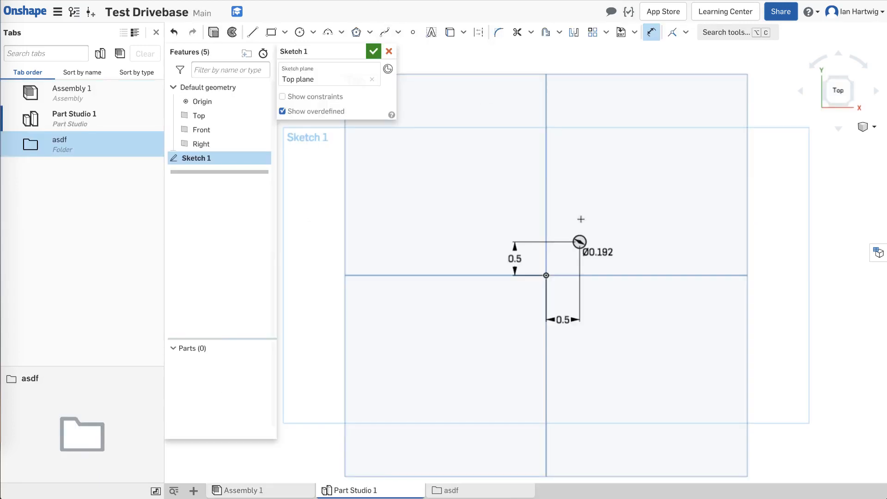
Step: Create a linear sketch pattern of the 0.192 in circle with 7 instances in the horizontal direction
left_click(594, 33)
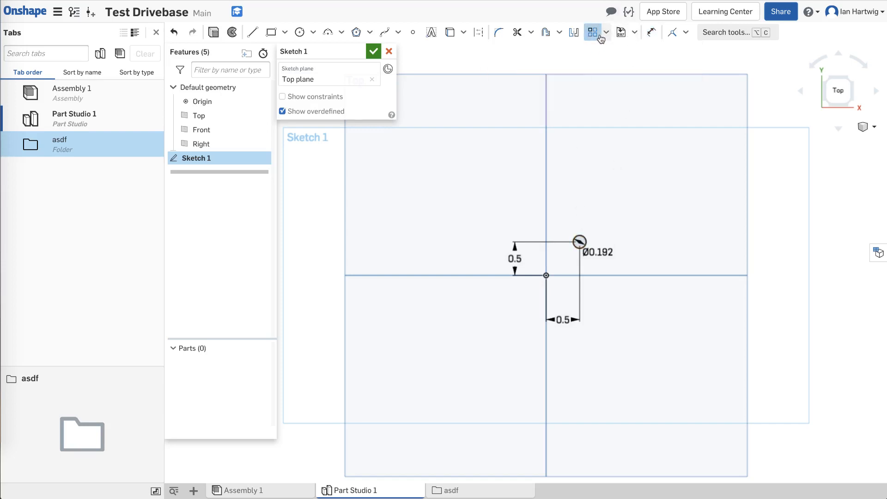
left_click(584, 242)
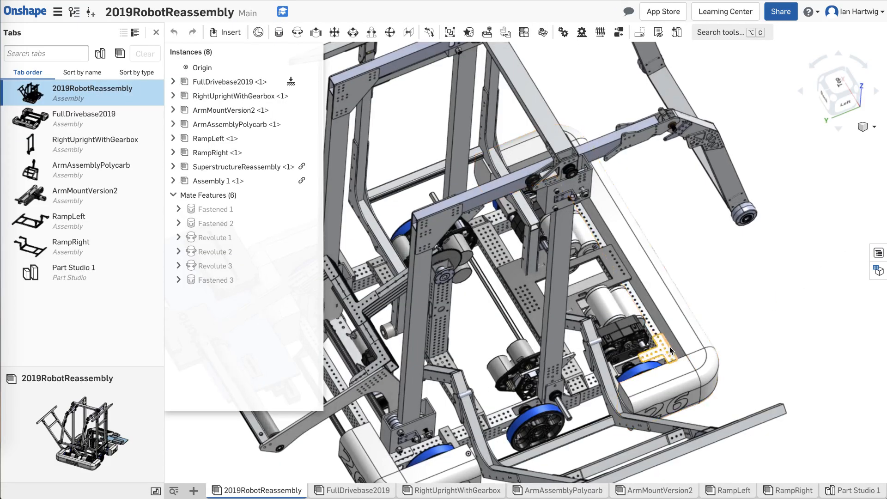
scroll(670, 346, "up", 5)
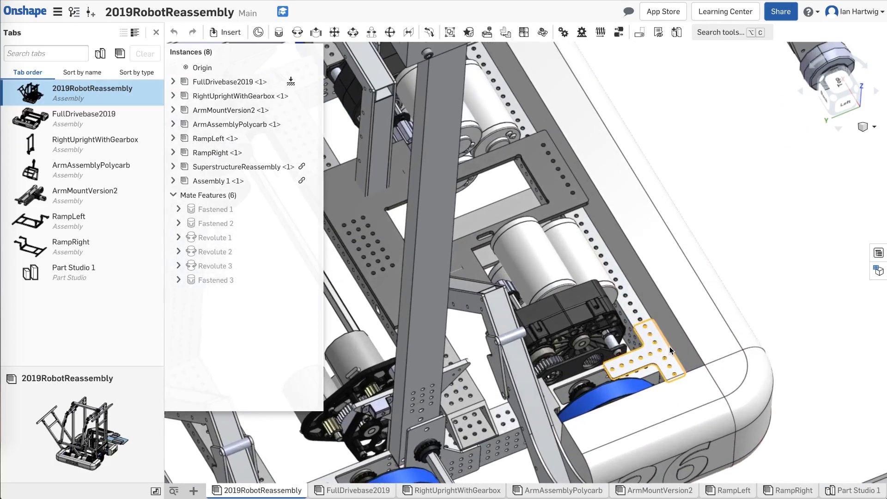
scroll(669, 346, "up", 2)
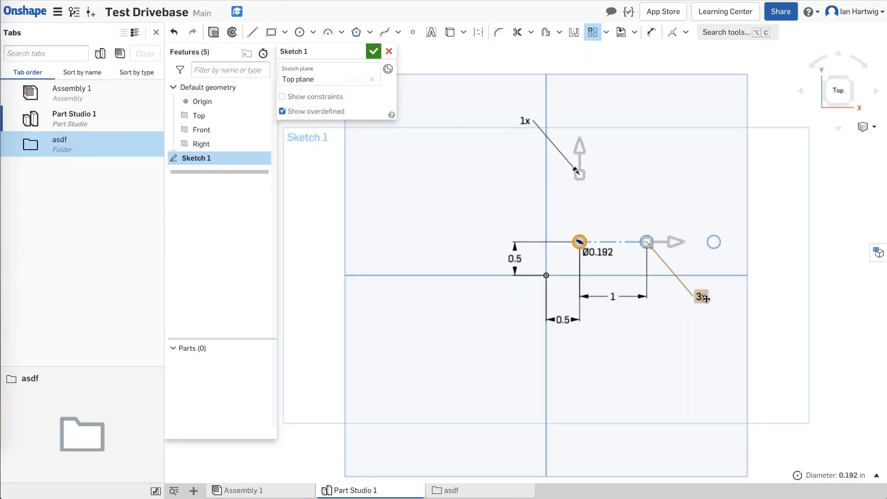
double_click(703, 296)
type("7")
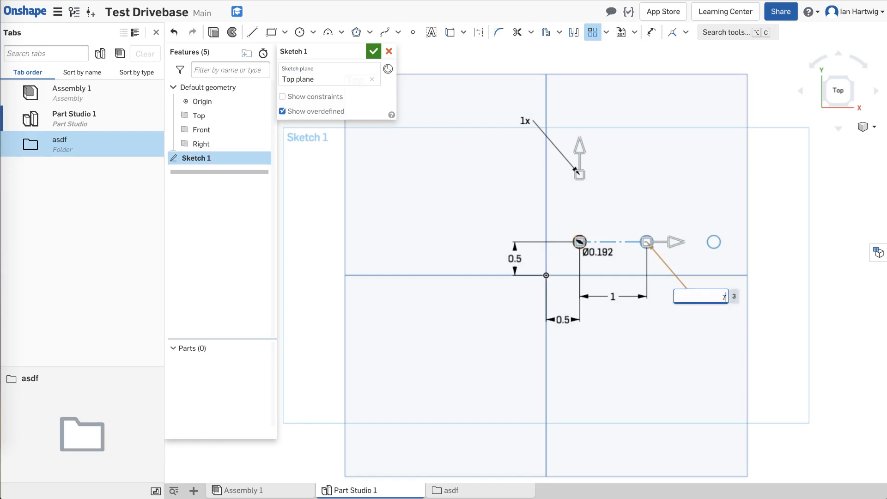
key("Return")
scroll(646, 273, "down", 5)
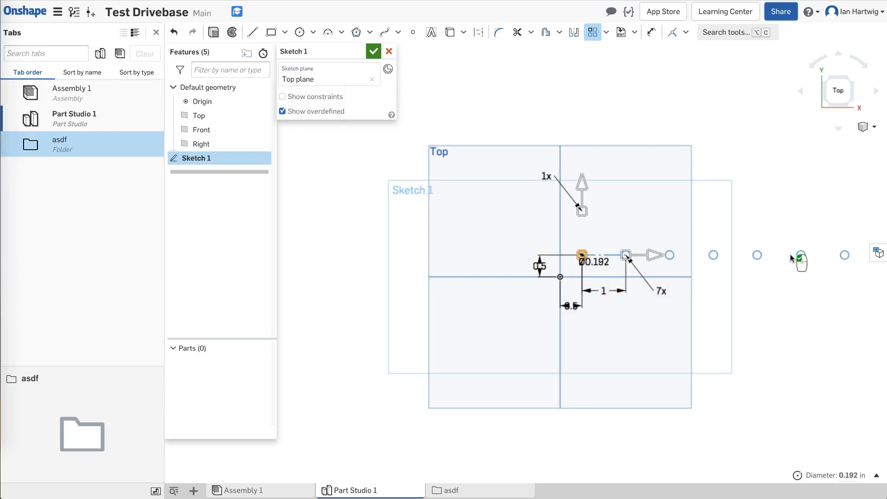
Step: Set the circle pattern's instance count in the vertical direction to 6
double_click(546, 177)
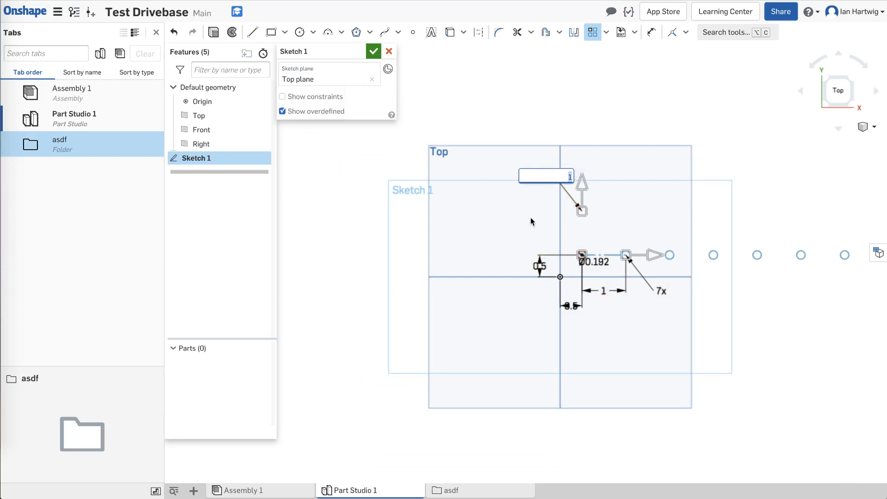
type("6")
key("Return")
scroll(515, 277, "down", 3)
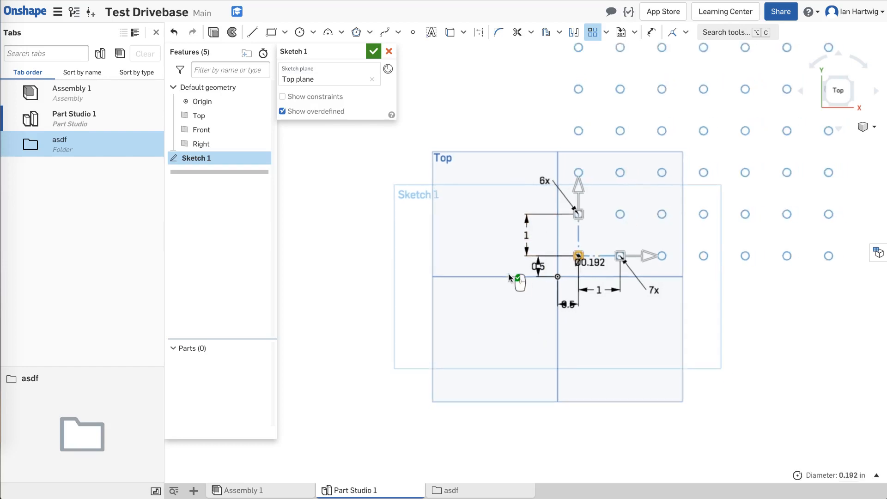
scroll(716, 161, "up", 2)
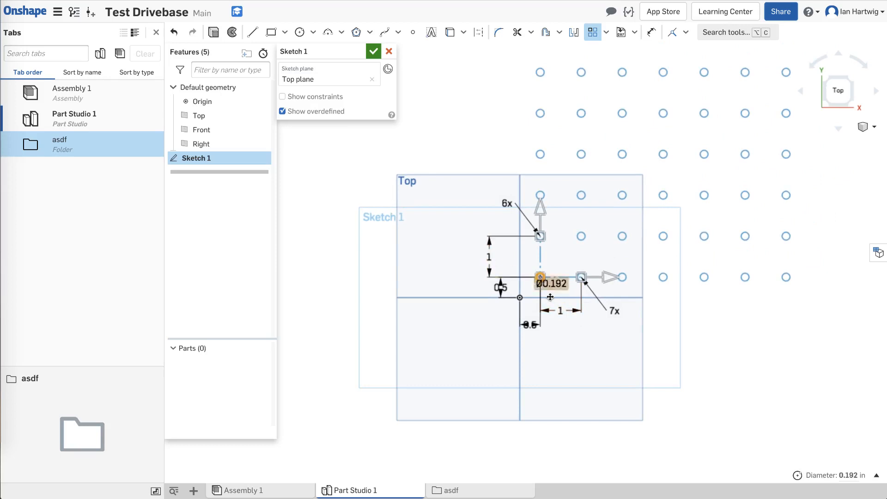
Step: Set the horizontal spacing of the circle pattern to 0.5 in
double_click(561, 311)
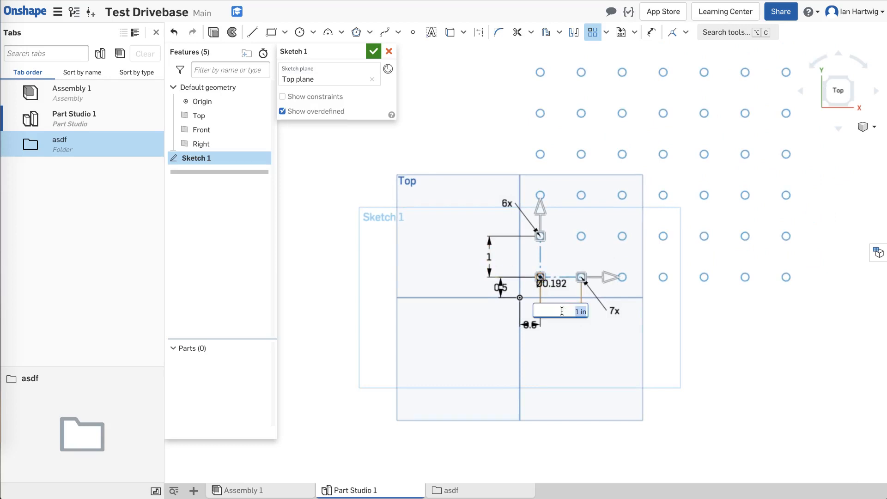
key("BackSpace")
type(".5")
key("Return")
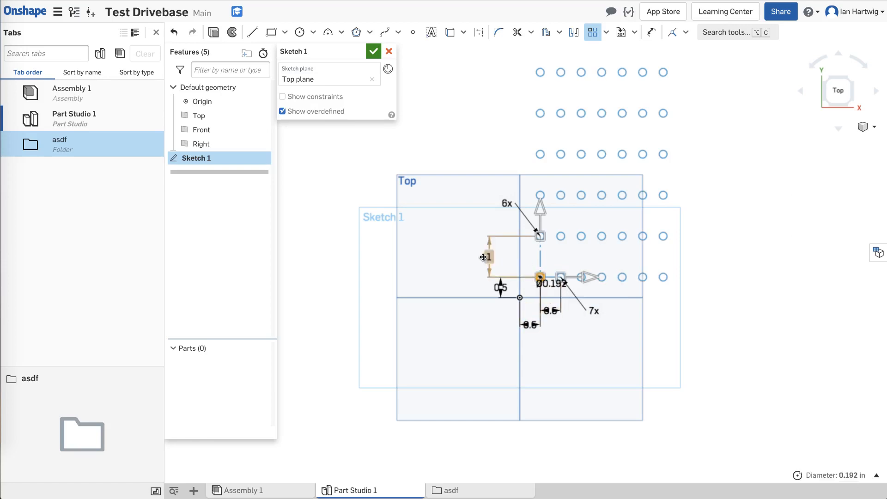
Step: Set the vertical spacing of the circle pattern to 0.5 in and finish the pattern
double_click(483, 257)
key("BackSpace")
type(".5in")
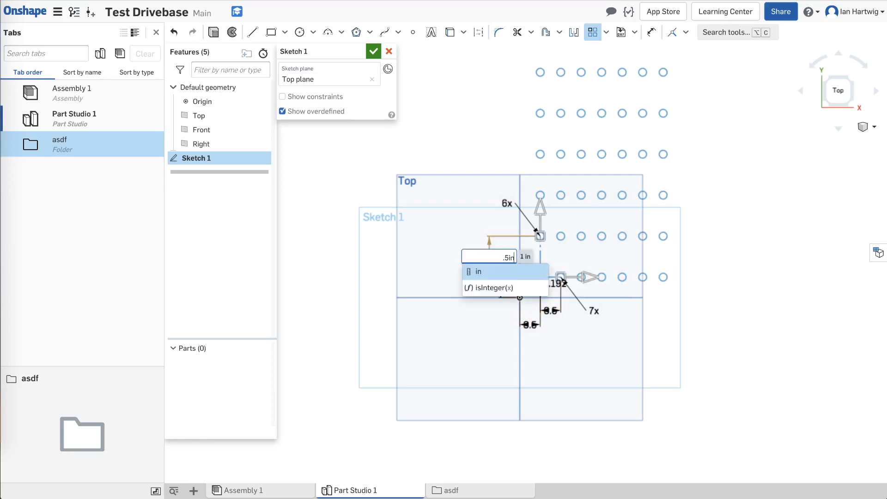
key("Return")
left_click(628, 275)
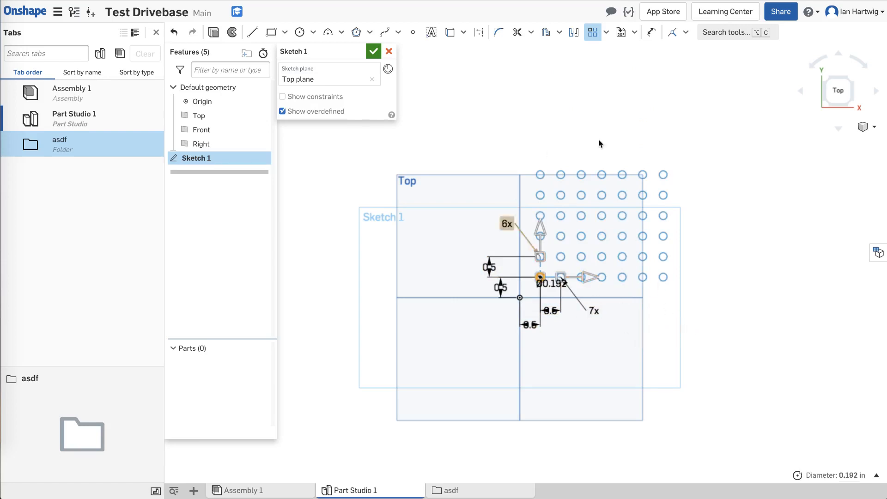
left_click(692, 304)
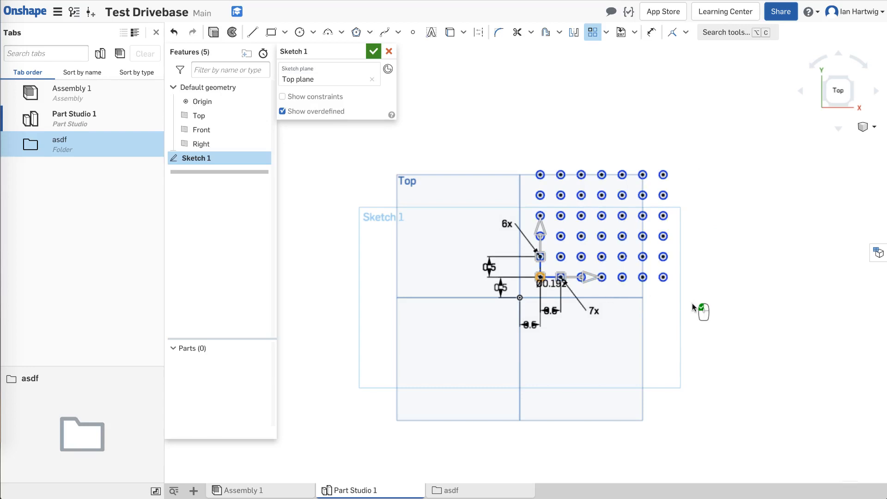
scroll(611, 262, "up", 3)
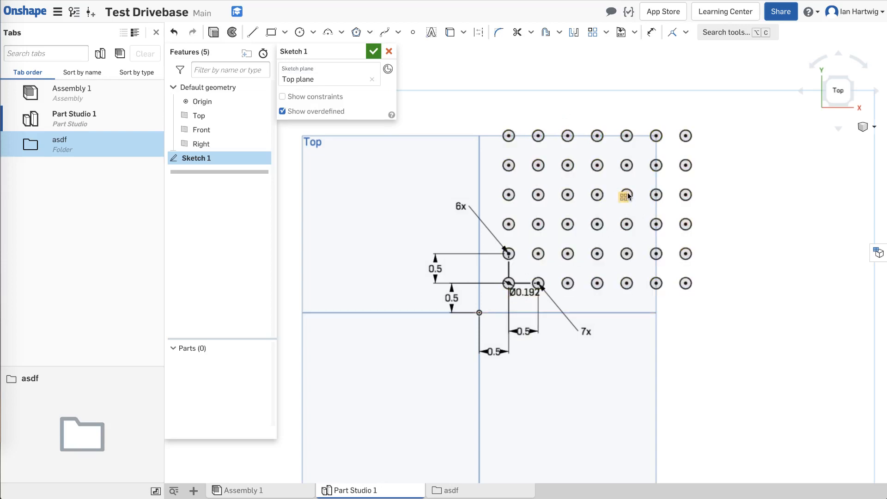
left_click_drag(657, 165, 689, 164)
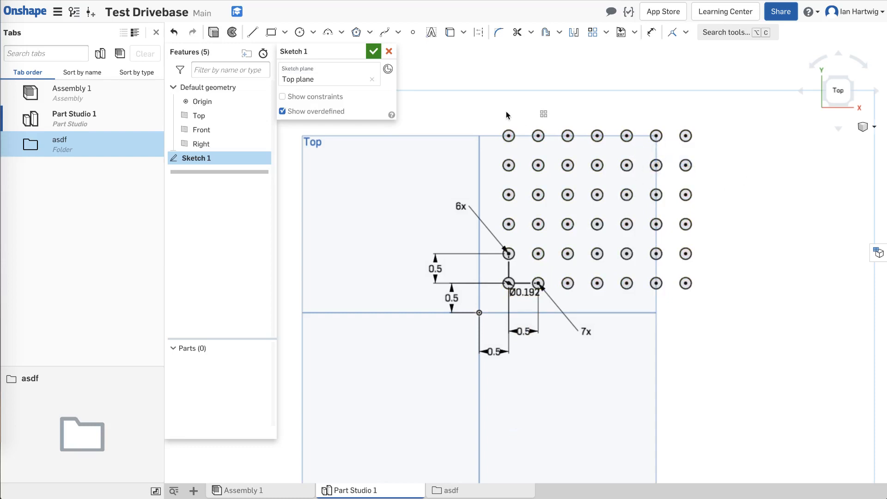
left_click(271, 33)
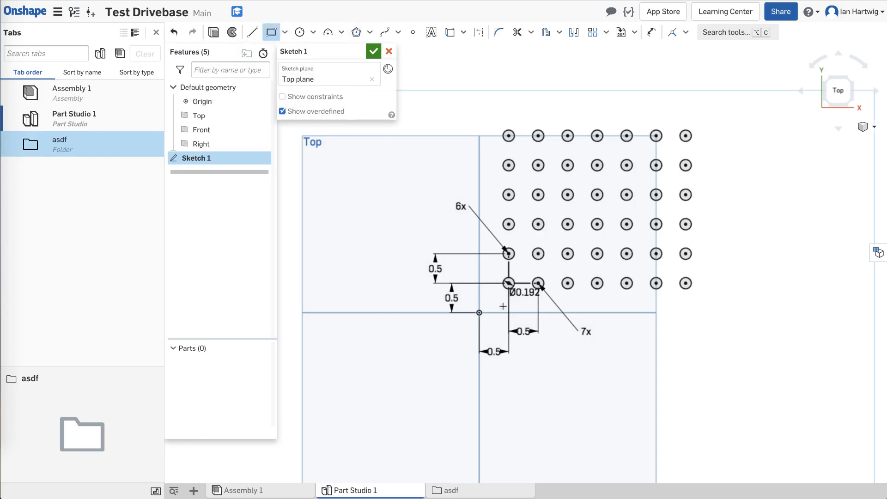
left_click(479, 313)
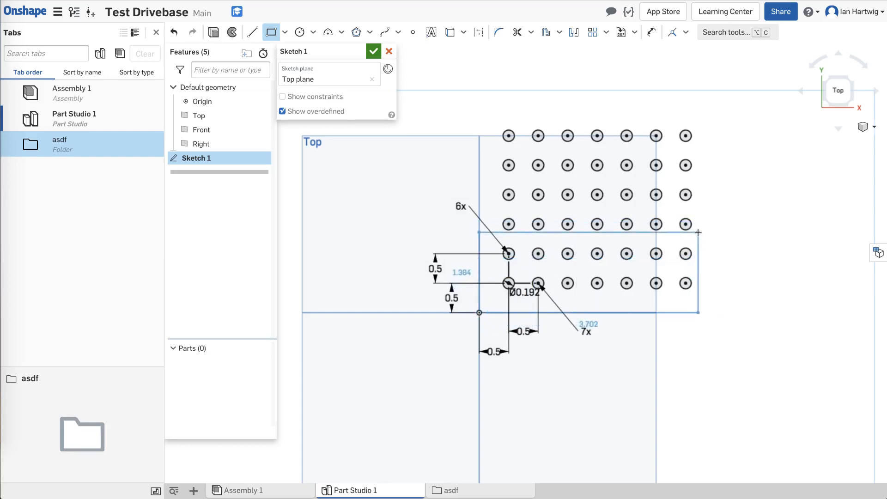
key("Escape")
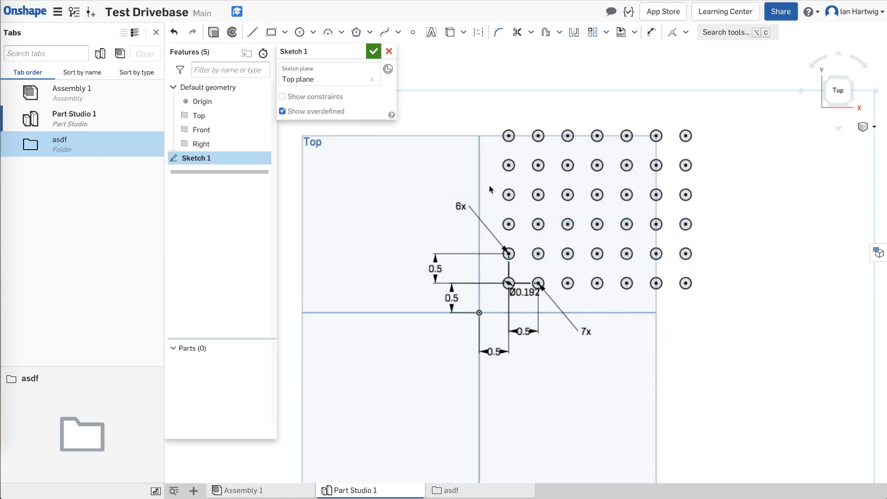
left_click(286, 34)
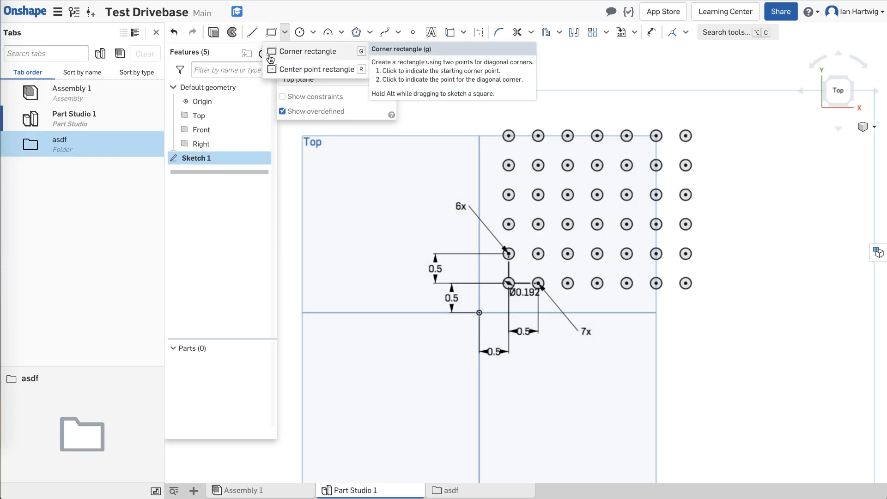
left_click(287, 35)
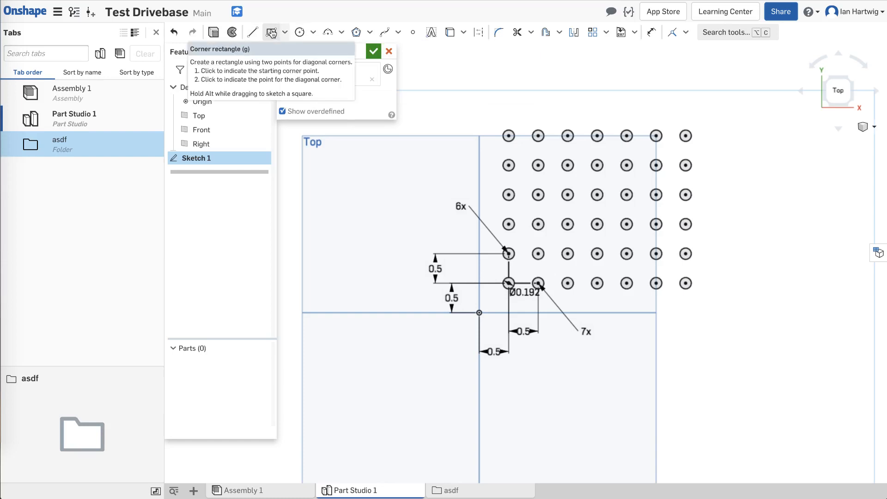
Step: Sketch a corner rectangle about 3.8 in wide and 1.5 in high from the origin around the lower hole rows
left_click(272, 33)
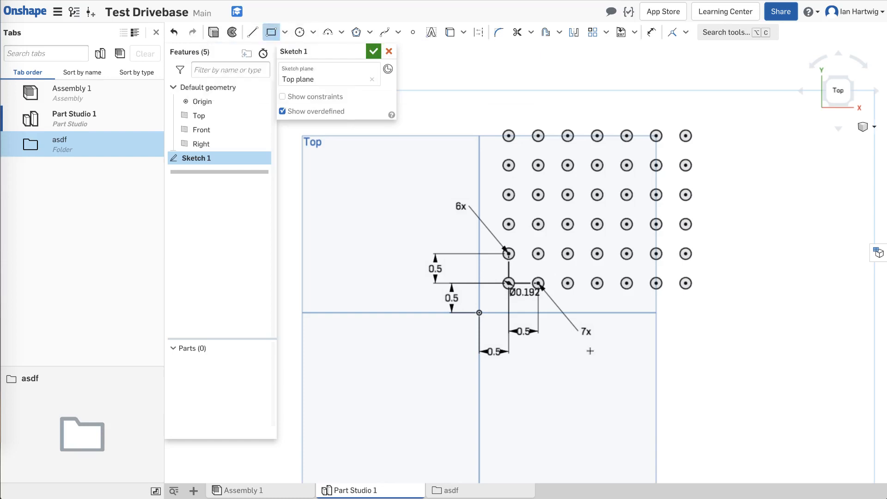
left_click(479, 312)
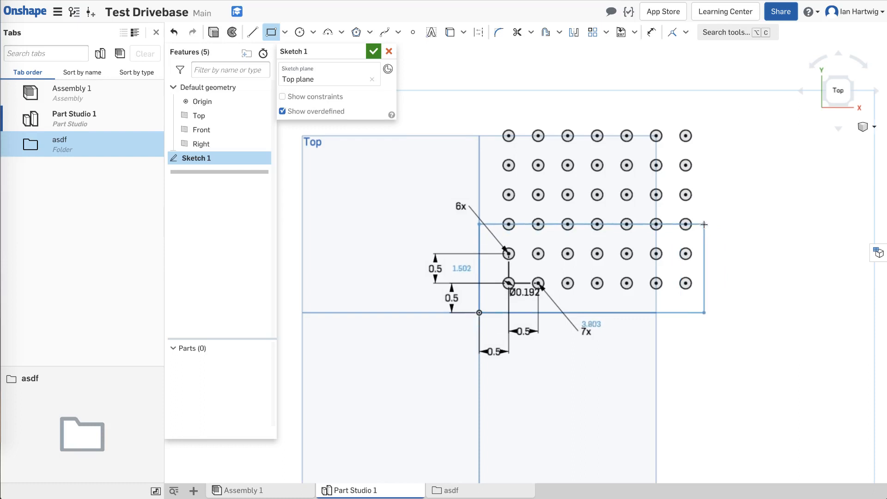
left_click(702, 225)
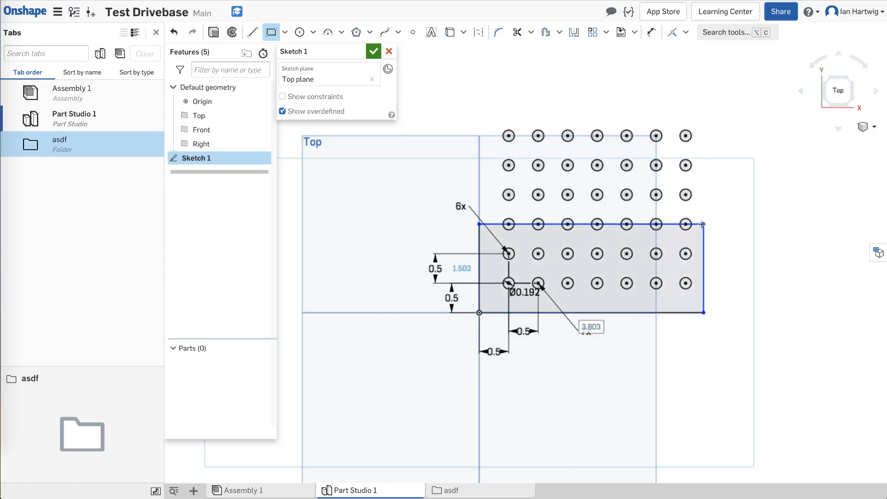
Step: Sketch a second corner rectangle about 1.49 in wide and 1.88 in high, rising from the first rectangle's upper-left corner
left_click(479, 224)
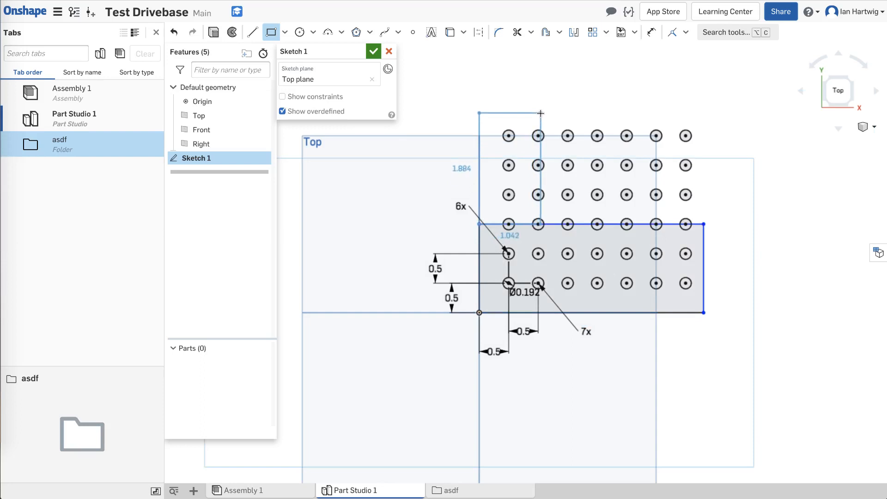
left_click(567, 114)
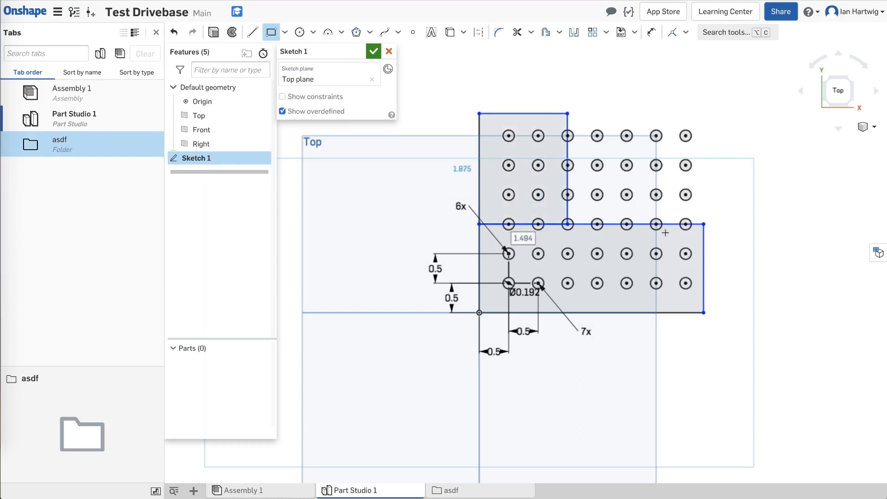
key("Escape")
Step: Move the lower rectangle's upper edge down onto the second row of holes and check the line dividing the two rectangles
left_click_drag(670, 226, 670, 252)
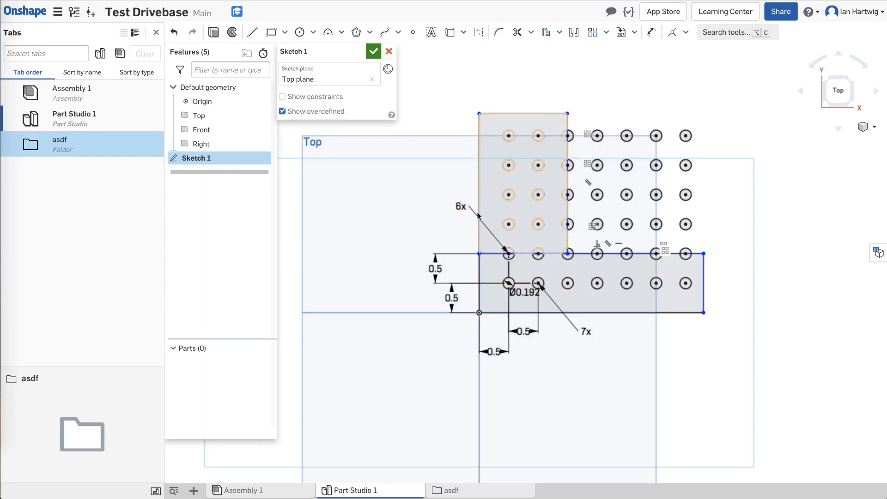
left_click(491, 253)
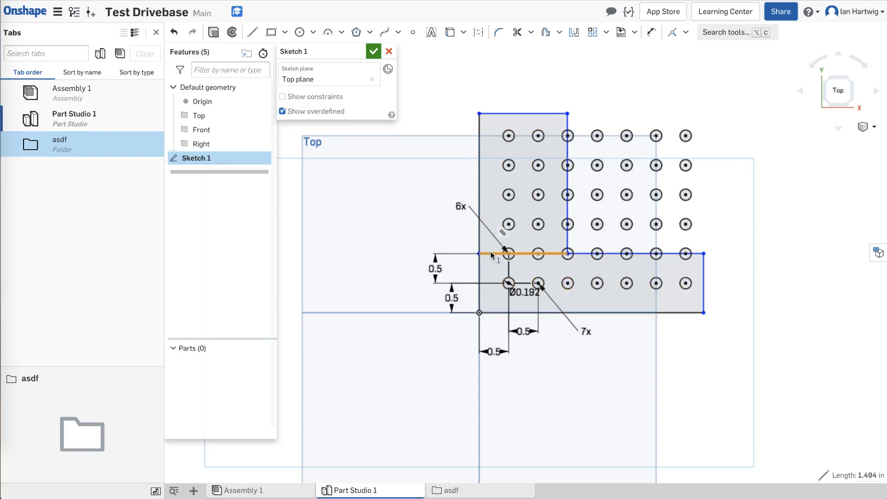
left_click(489, 253)
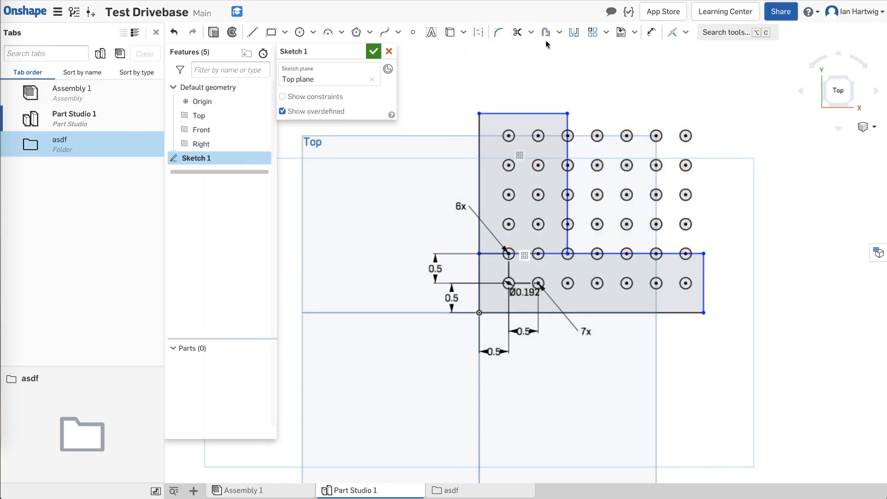
left_click(531, 33)
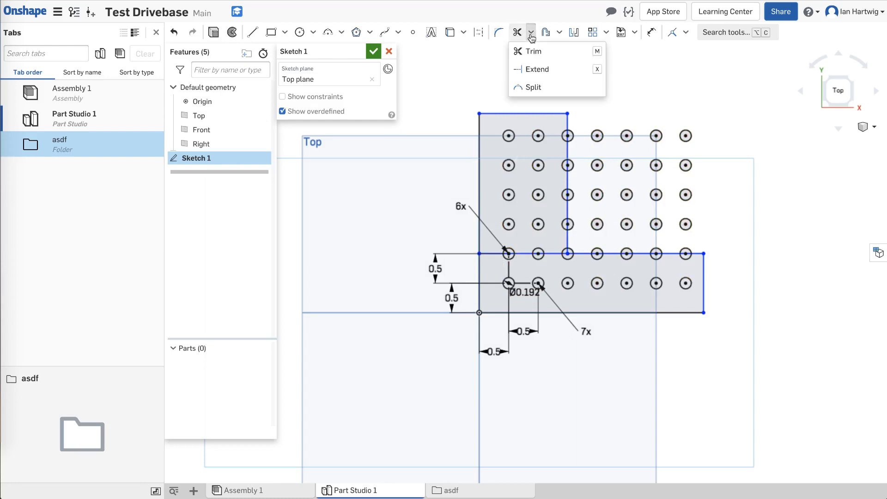
left_click(531, 34)
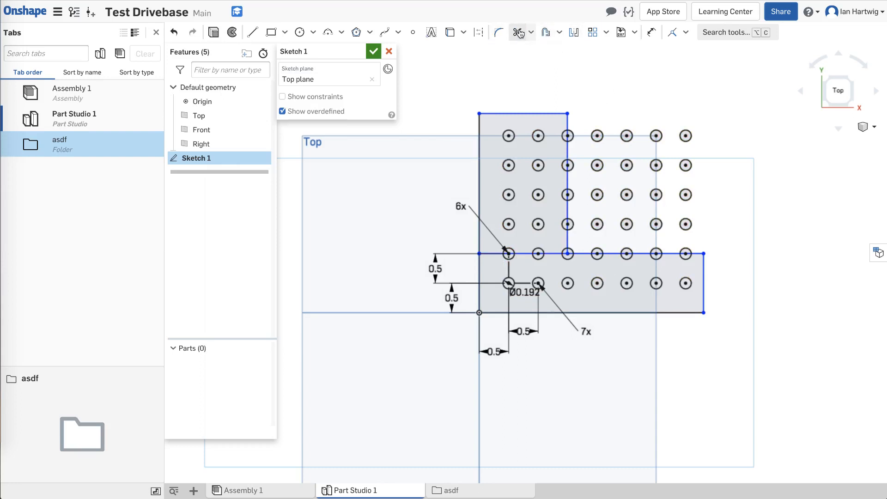
left_click(559, 33)
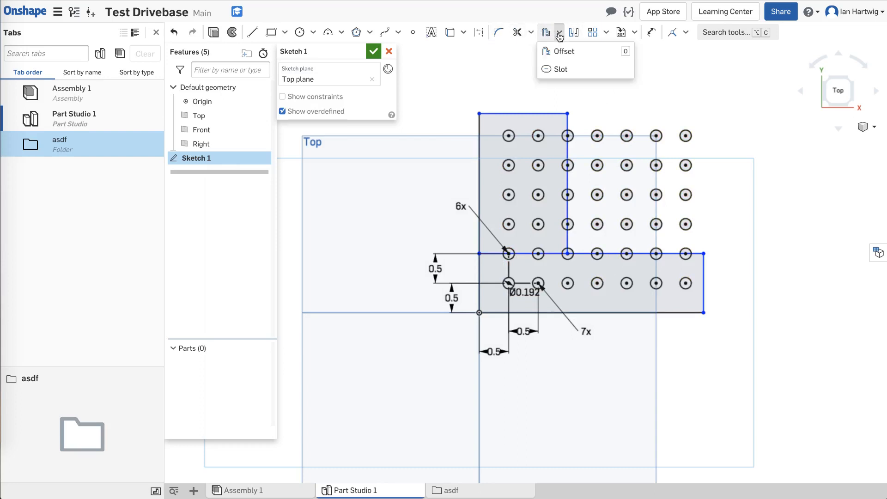
left_click(559, 35)
left_click(559, 35)
left_click(559, 35)
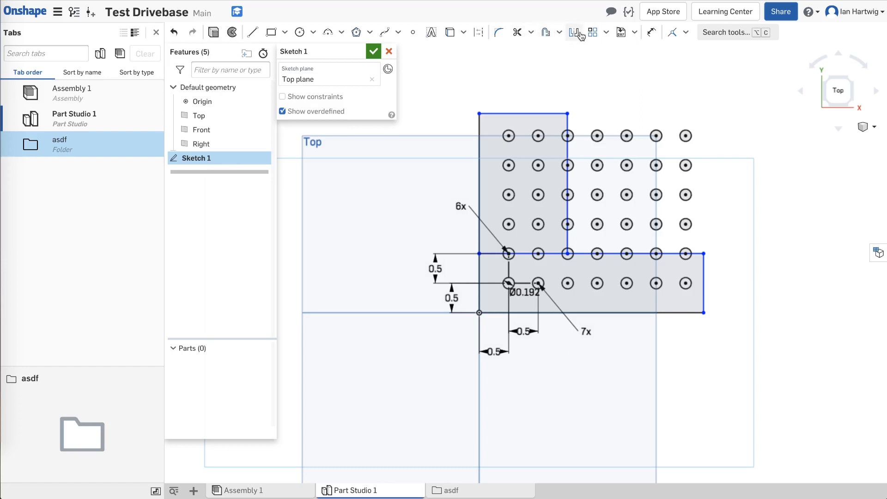
Step: Trim the short piece of the dividing line inside the third hole of the second row
left_click(531, 32)
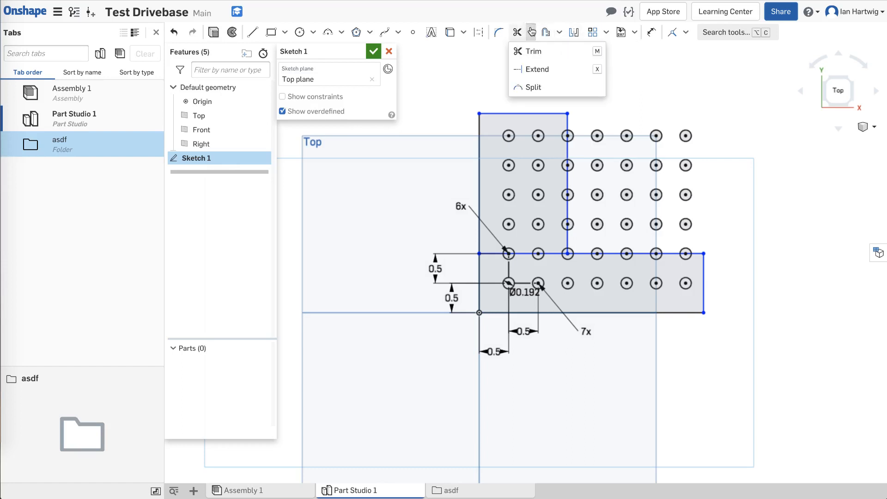
left_click(540, 54)
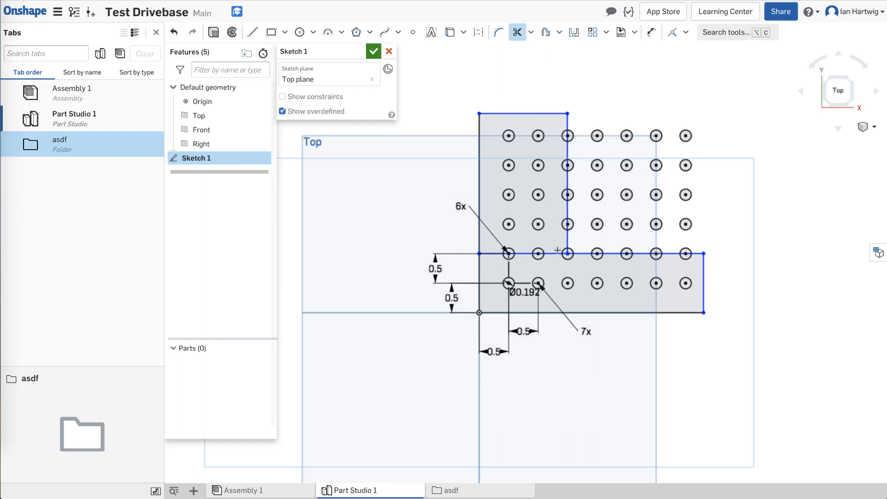
scroll(549, 255, "up", 2)
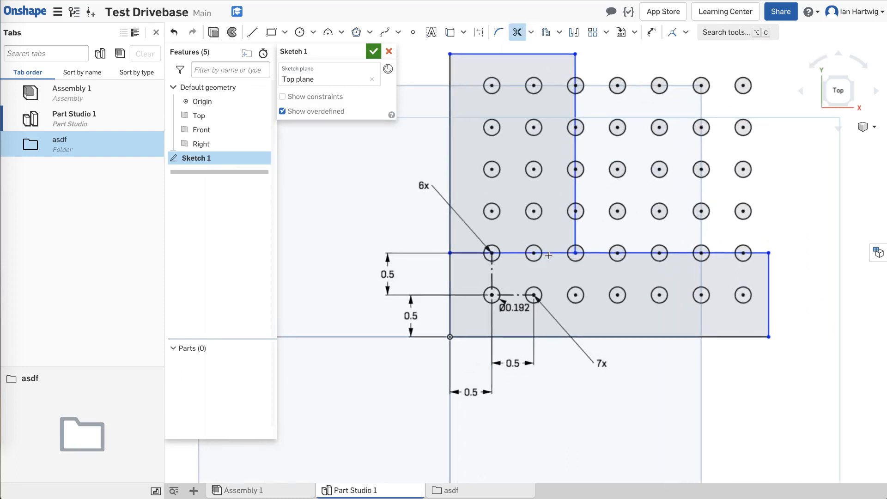
scroll(549, 255, "up", 3)
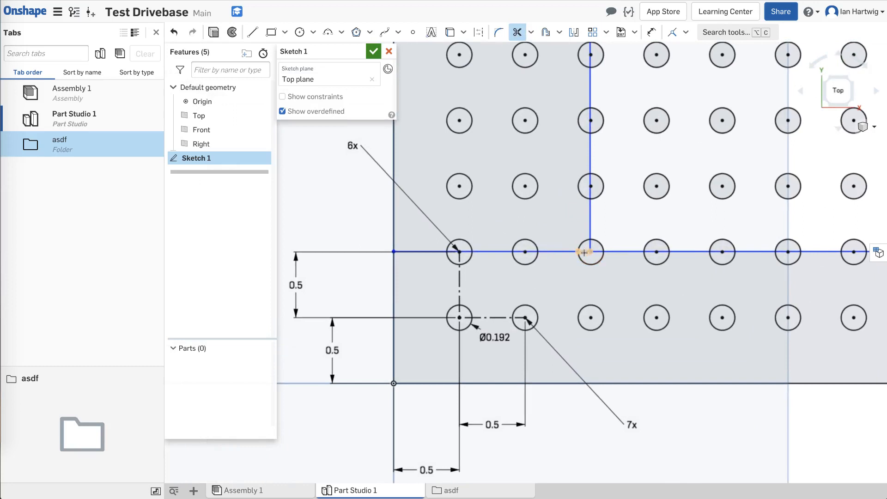
left_click(584, 251)
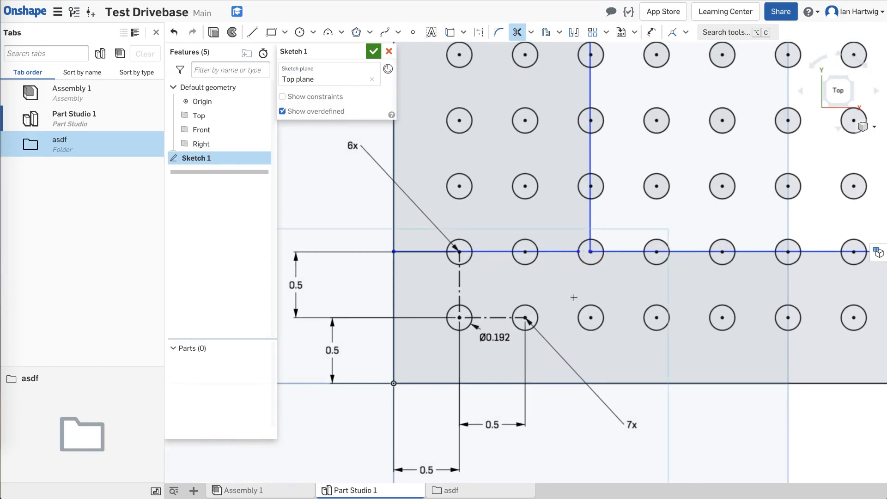
key("Escape")
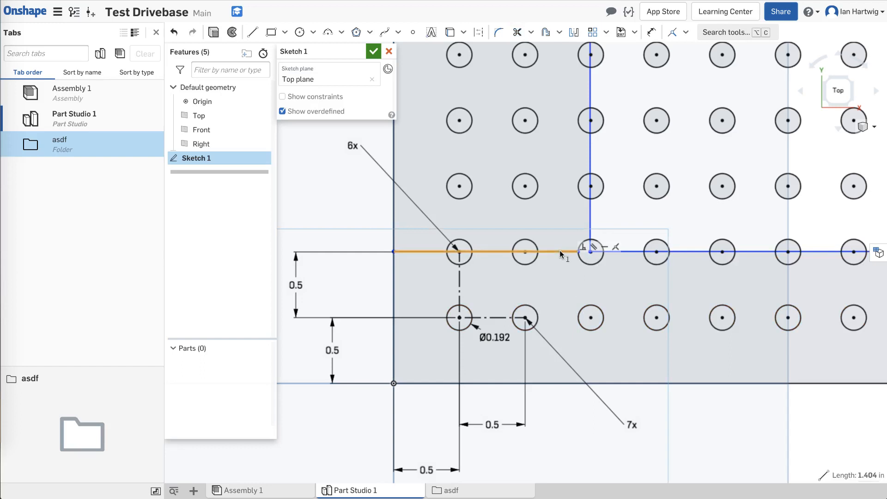
Step: Delete the rest of the line dividing the two rectangles so they form one L-shaped region, and check that region
left_click(559, 252)
key("Delete")
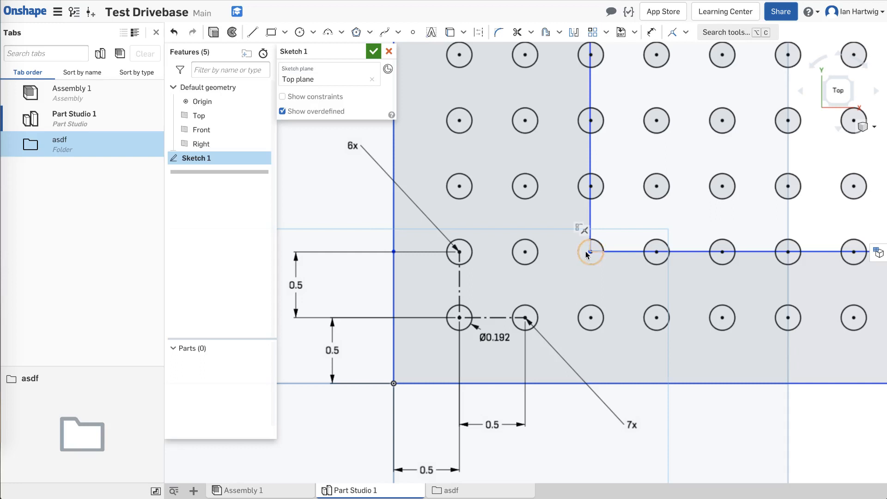
scroll(525, 308, "down", 2)
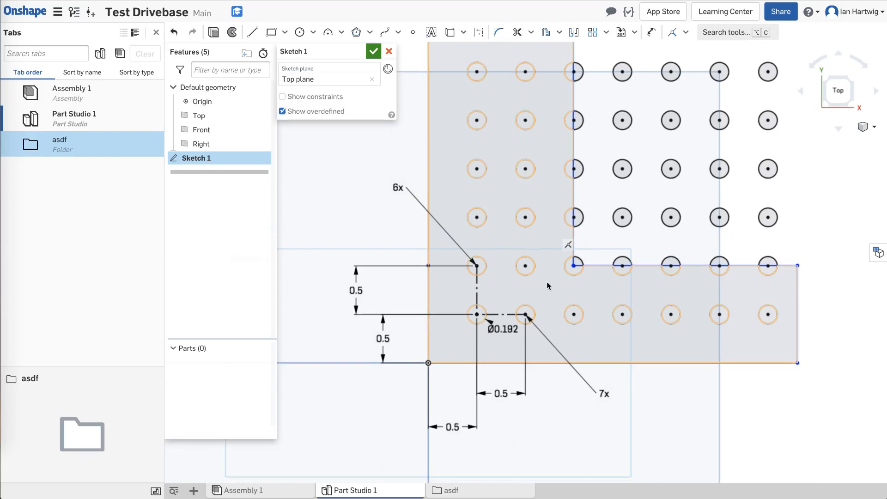
scroll(547, 281, "down", 1)
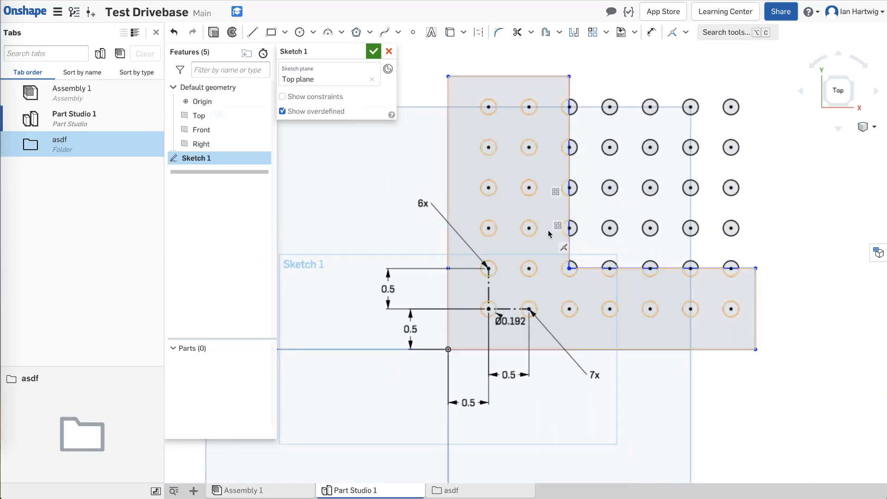
left_click(525, 145)
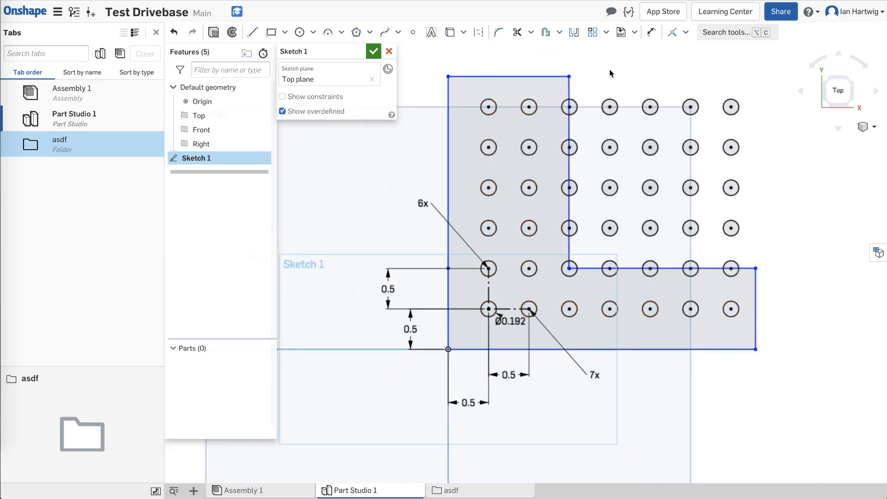
Step: Dimension the L outline's long bottom edge to 3.75 in
left_click(652, 34)
left_click(488, 309)
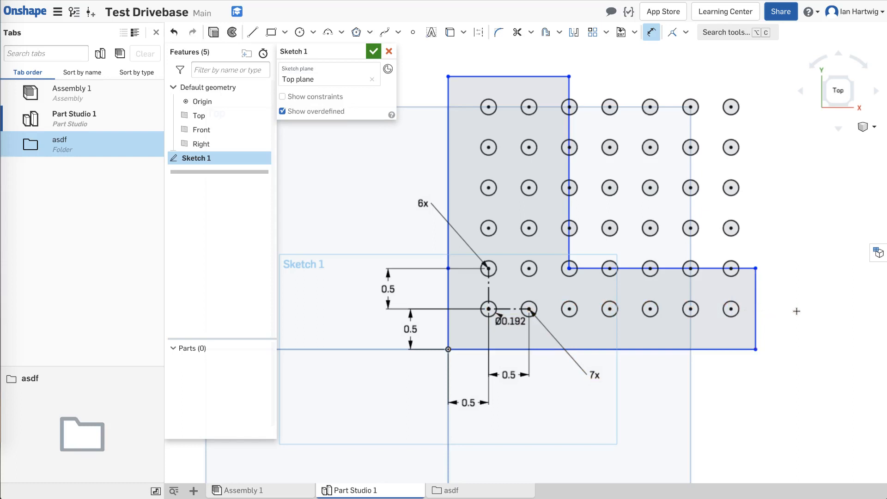
left_click(675, 350)
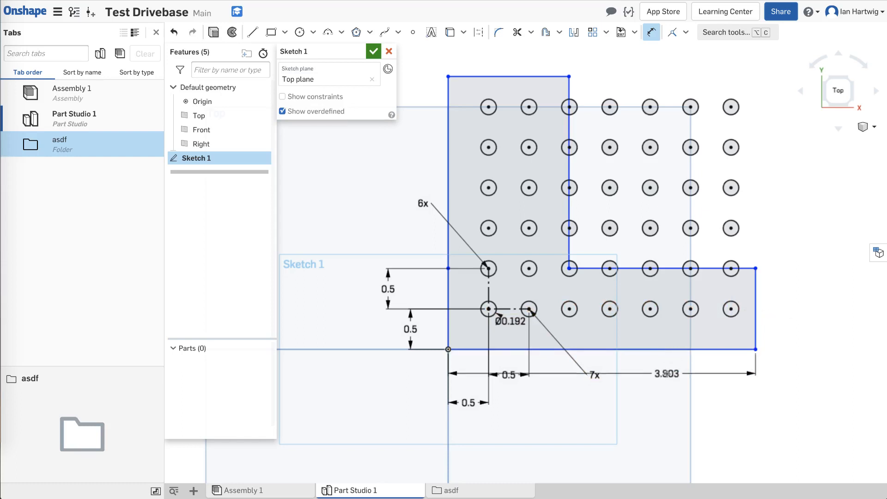
left_click(655, 433)
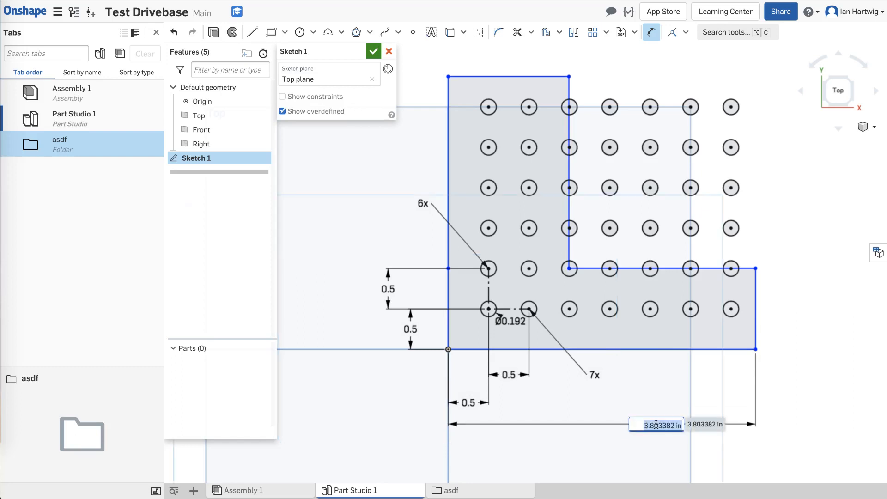
type("3.75")
key("Return")
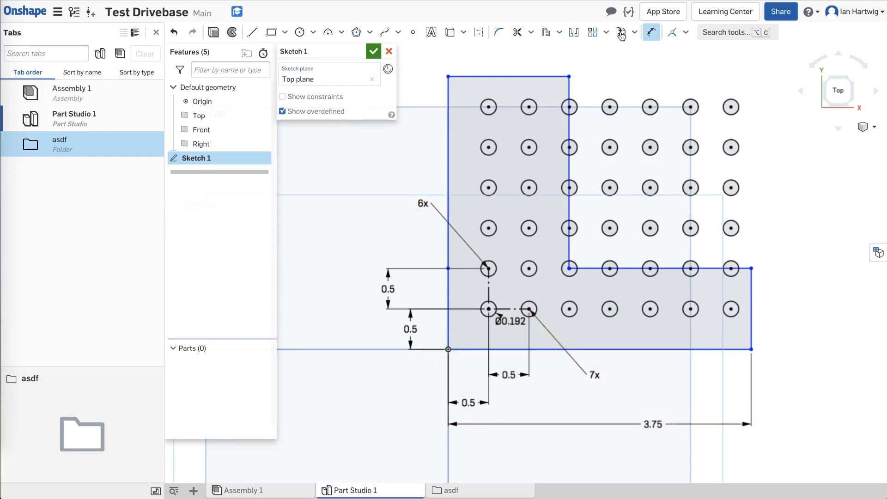
left_click(618, 349)
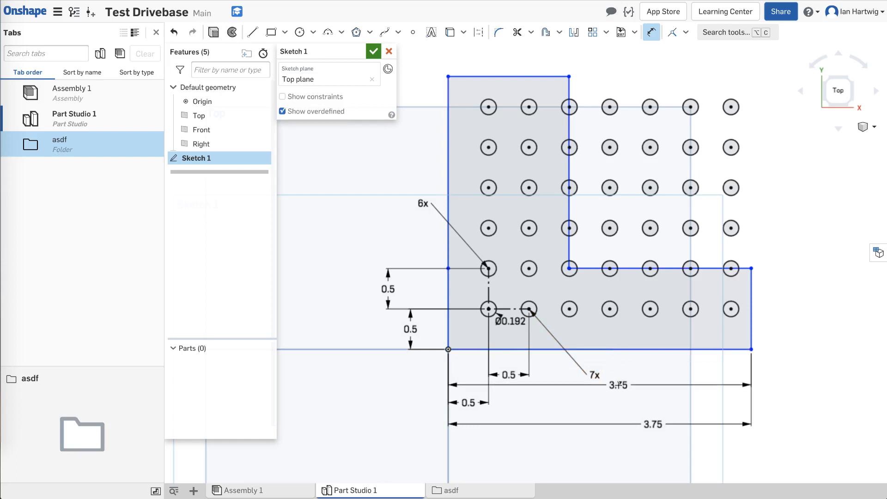
key("Escape")
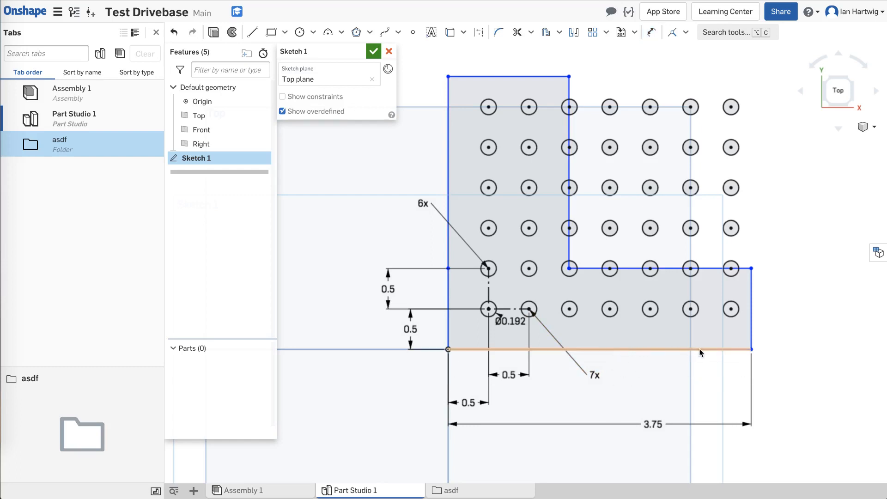
Step: Dimension the overall height between the L outline's bottom and top edges to 3.25 in
left_click(651, 33)
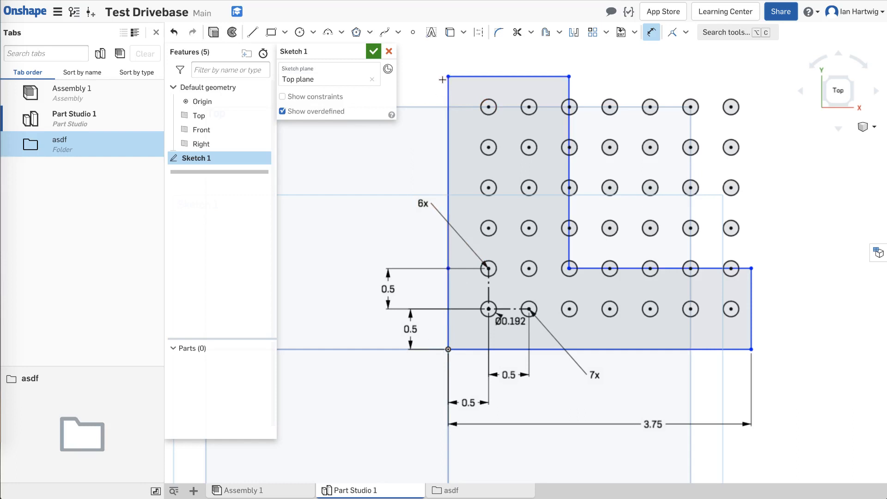
left_click(465, 349)
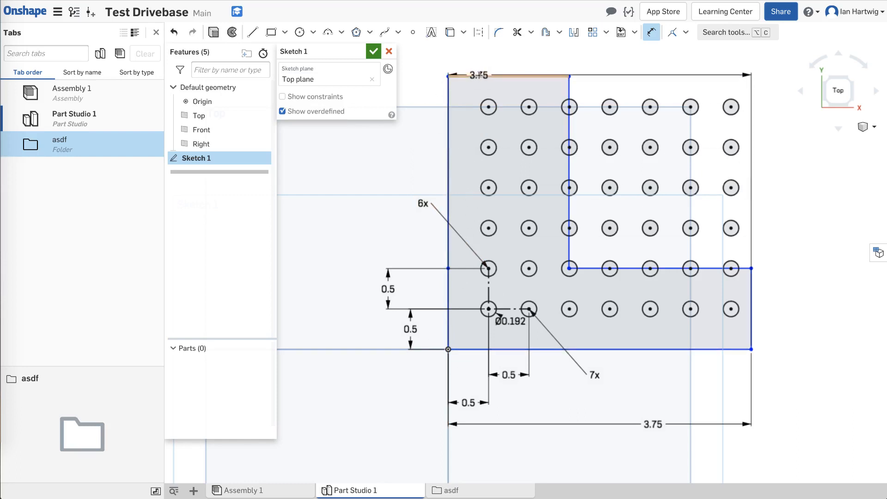
left_click(480, 76)
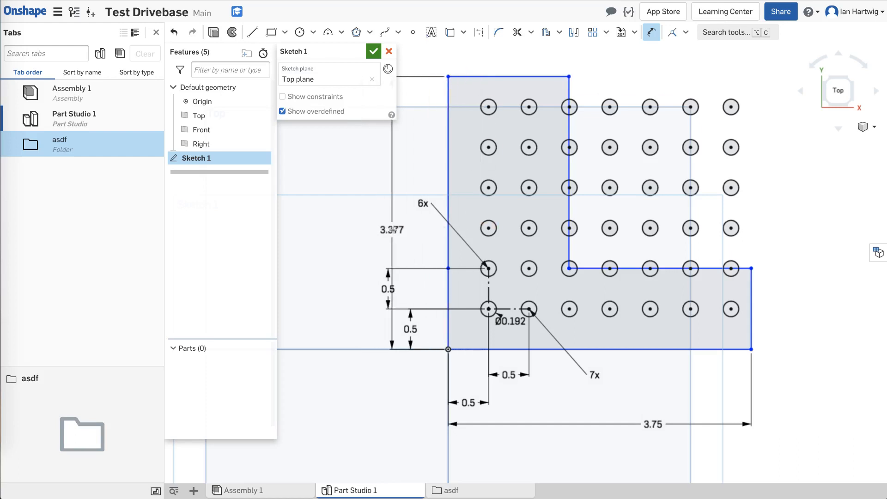
left_click(380, 232)
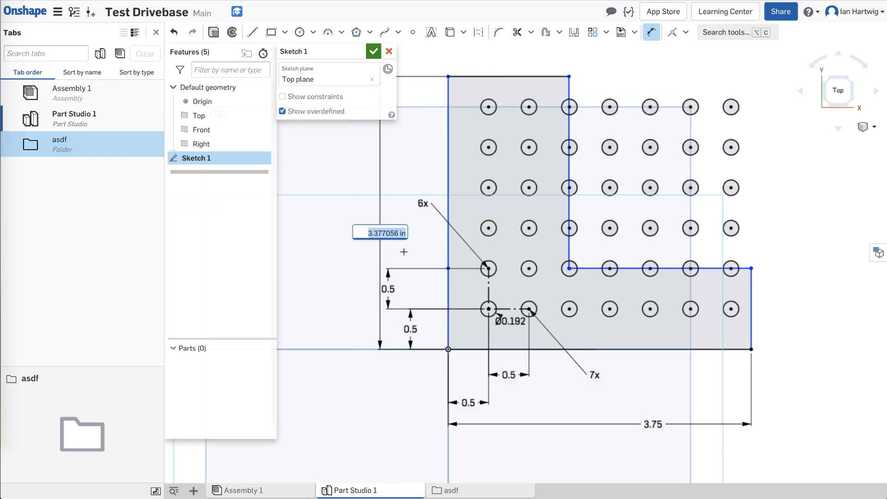
type("3.25")
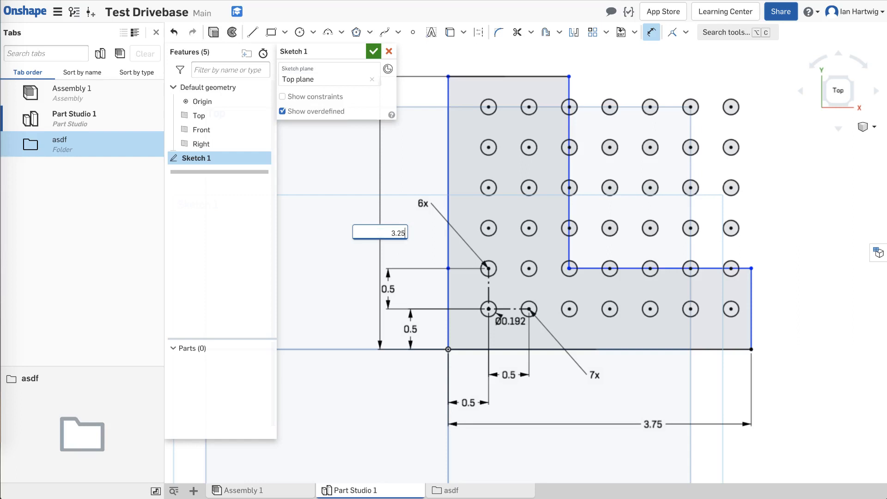
key("Return")
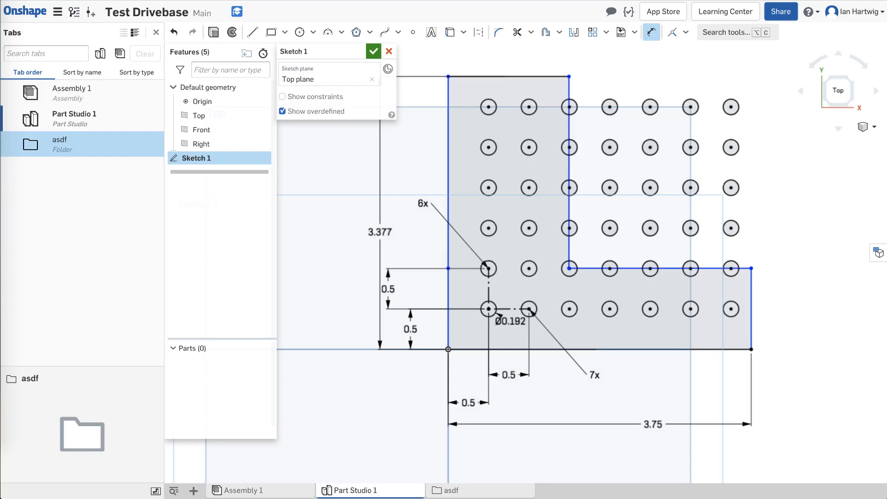
Step: Tidy the dimensions by aligning the 0.5 in labels in each direction and moving the 3.75 in dimension closer to the outline
left_click_drag(392, 288, 411, 290)
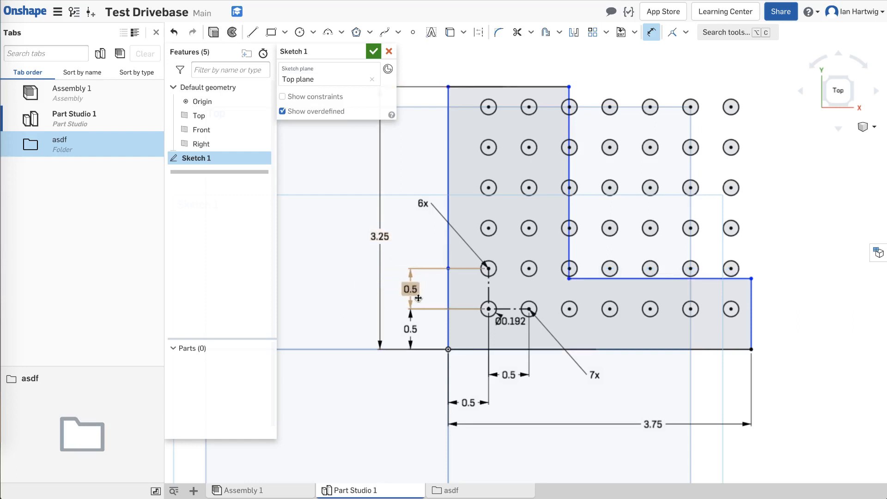
left_click_drag(467, 403, 469, 374)
left_click_drag(662, 428, 600, 405)
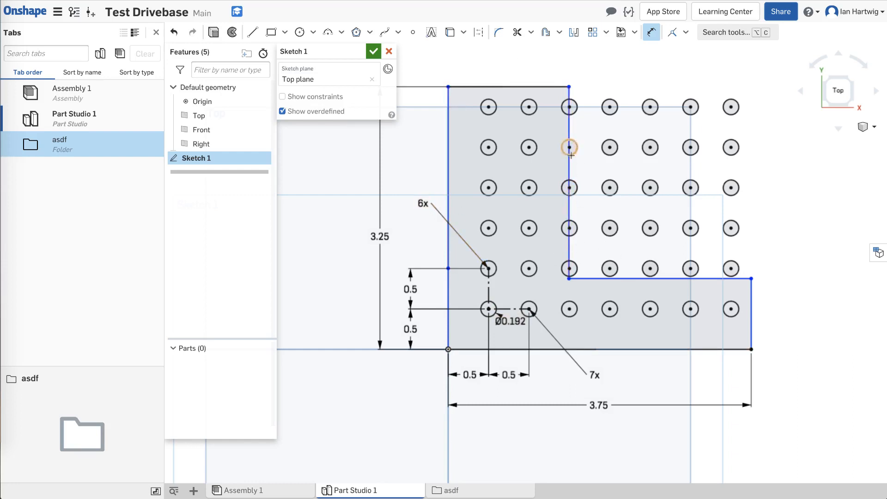
Step: Shift the L's inner vertical edge slightly inward, and dimension the top edge of the upright leg to 1.5 in
key("Escape")
mouse_move(568, 172)
left_mouse_down()
mouse_move(595, 170)
mouse_move(563, 171)
left_mouse_up()
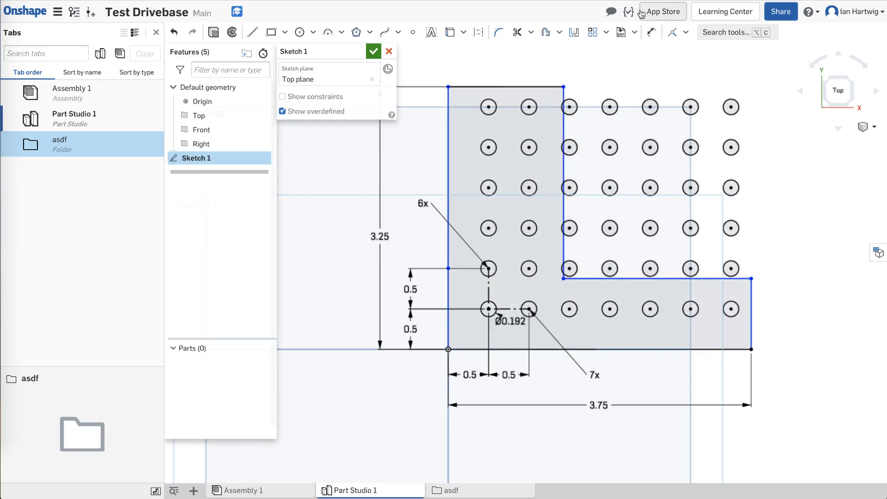
left_click(654, 34)
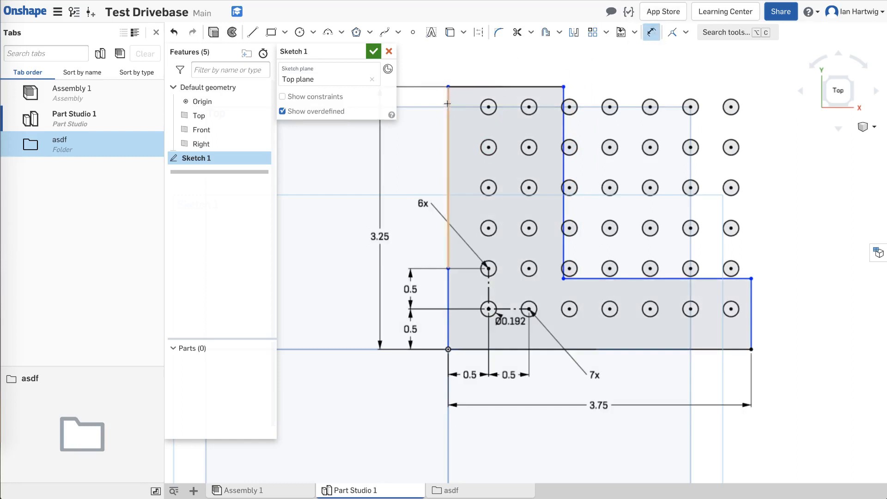
left_click(510, 87)
left_click(508, 69)
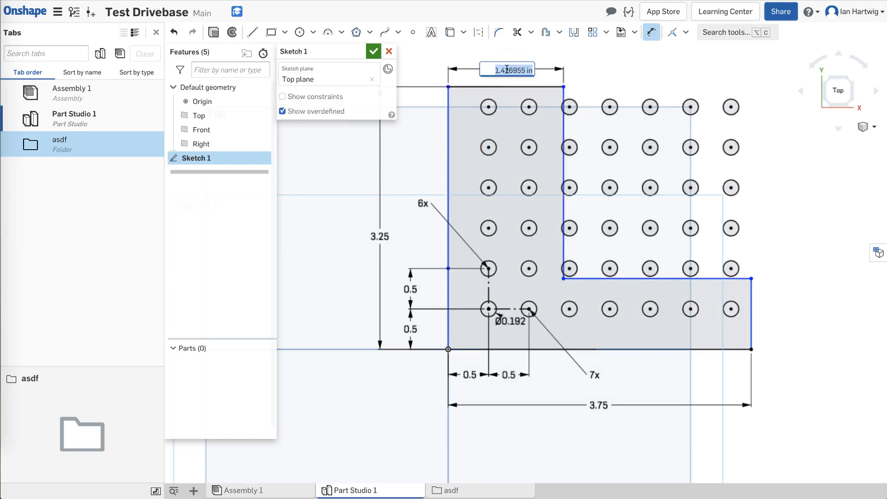
type("1")
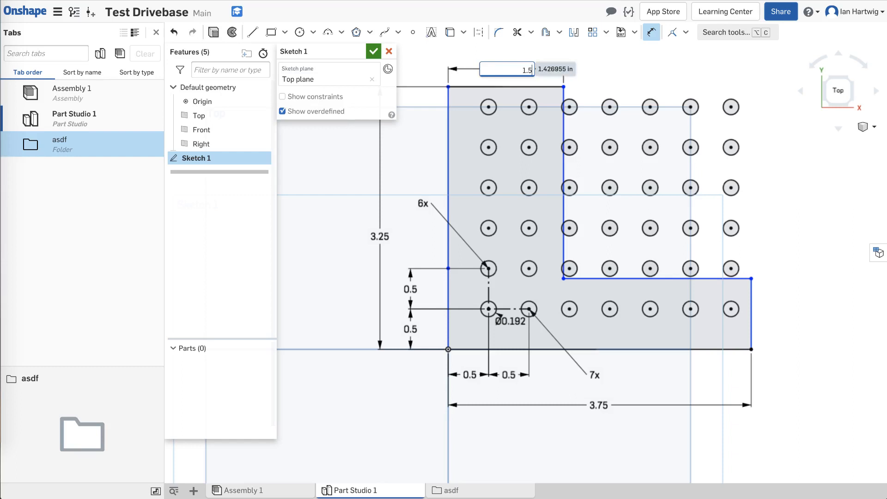
type(".5")
key("Return")
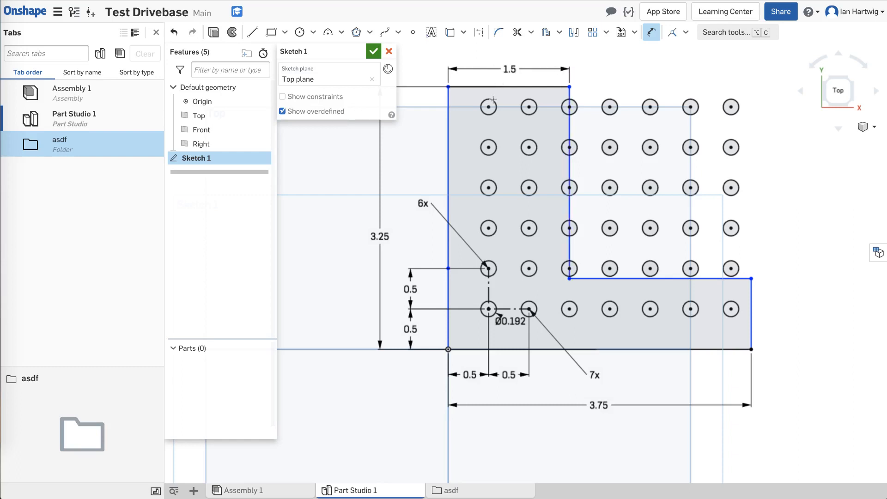
Step: Dimension the short right-hand end of the L's lower leg to 1 in
left_click(751, 300)
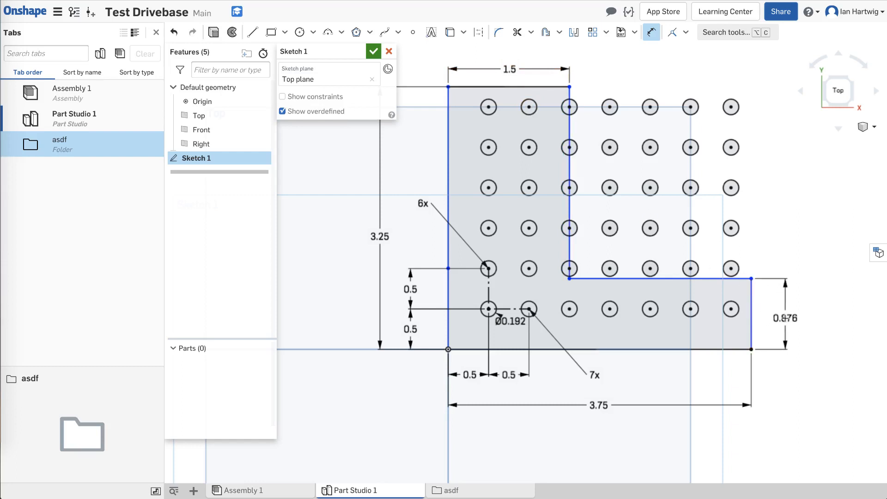
left_click(785, 312)
type("1")
key("Return")
key("Escape")
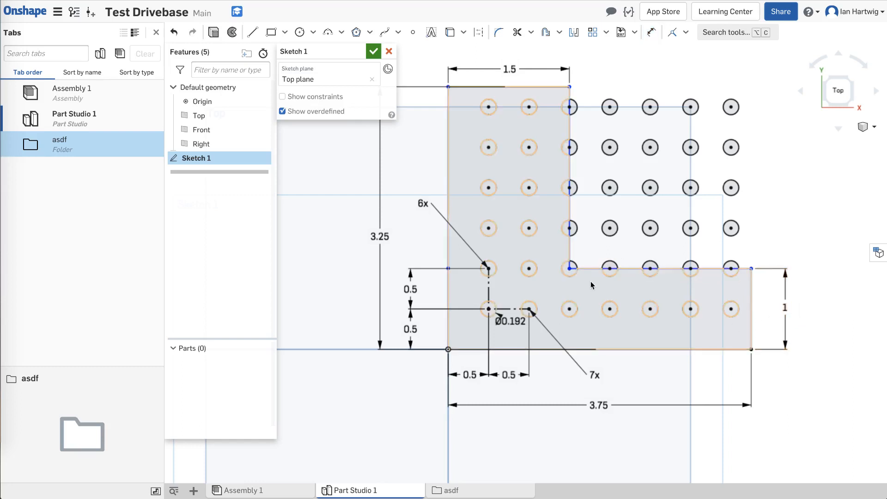
Step: Pull the L's inner corner down and to the left to test the outline, and delete the short slanted line at the origin
mouse_move(565, 260)
left_mouse_down()
mouse_move(528, 281)
mouse_move(545, 282)
left_mouse_up()
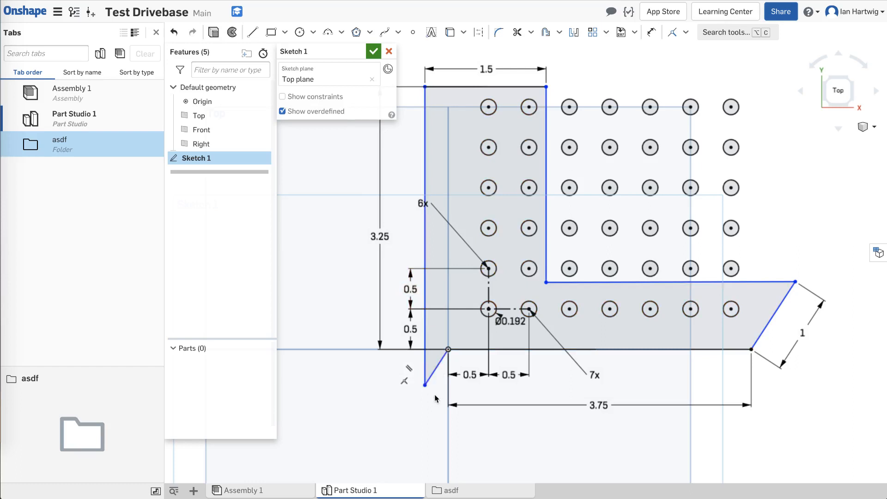
left_click(437, 367)
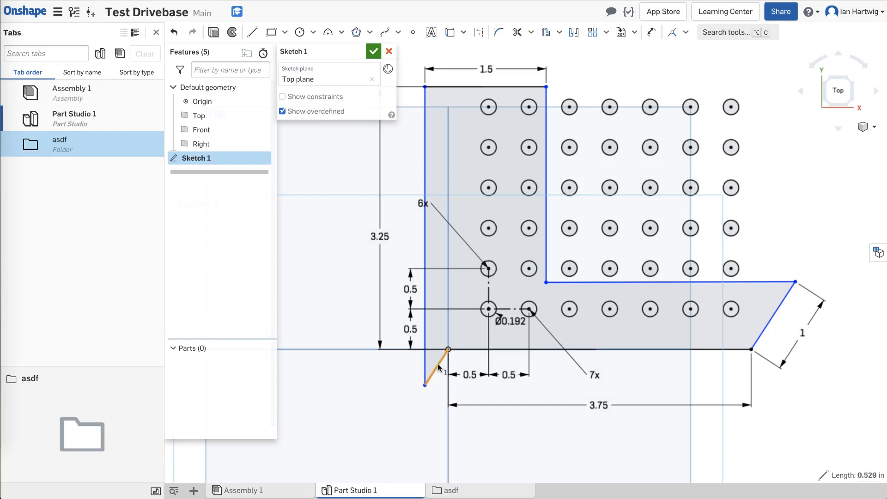
key("Delete")
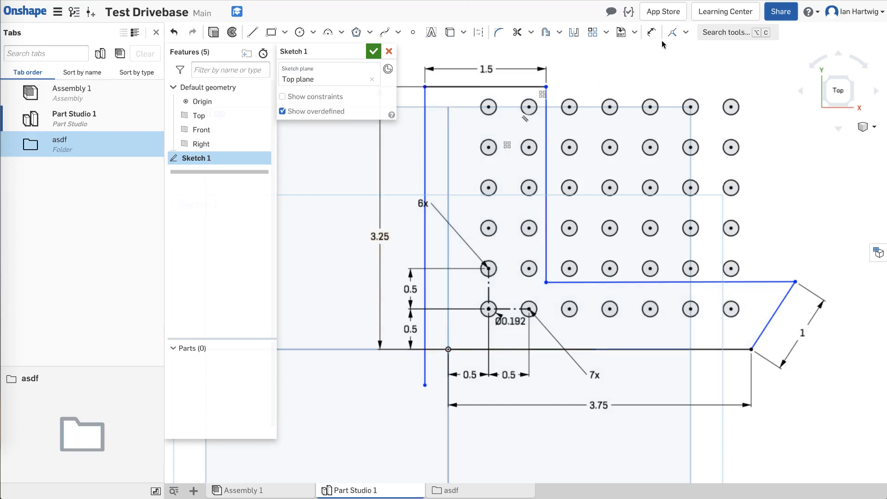
Step: Make the loose lower end of the L's outer vertical edge coincident with the origin to close the outline
left_click(686, 36)
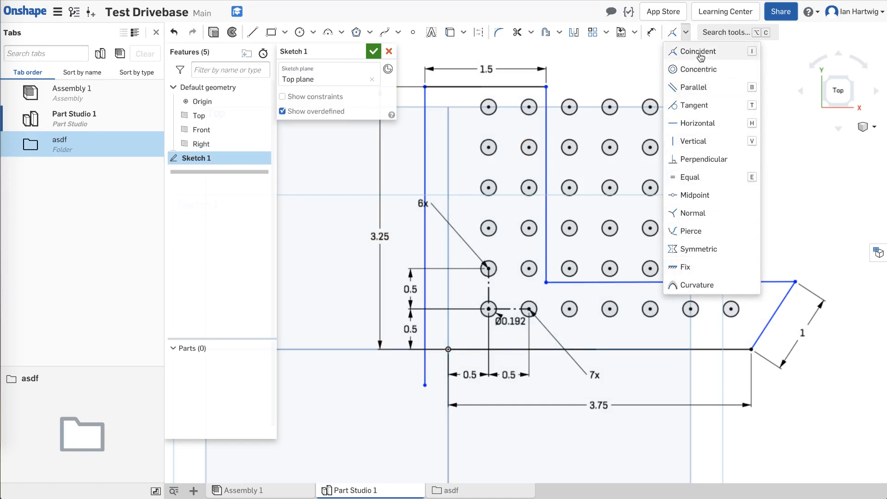
left_click(686, 33)
left_click(687, 33)
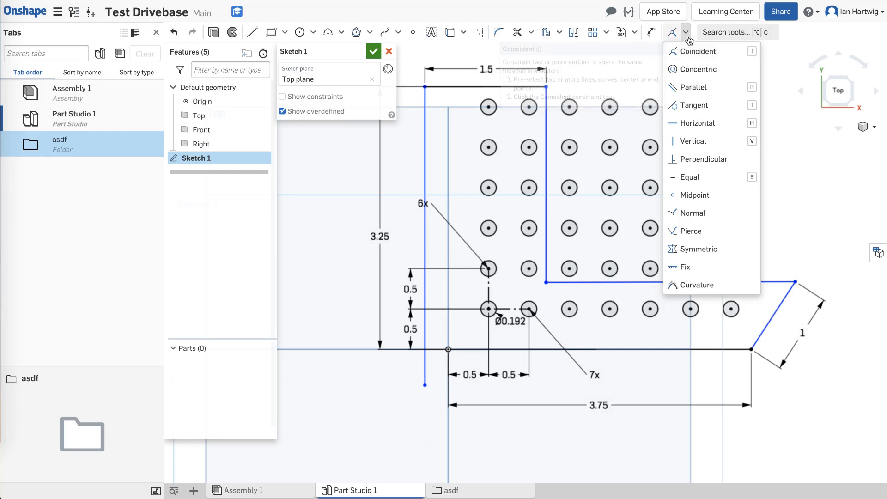
left_click(696, 56)
mouse_move(437, 364)
left_mouse_down()
mouse_move(414, 381)
mouse_move(426, 376)
left_mouse_up()
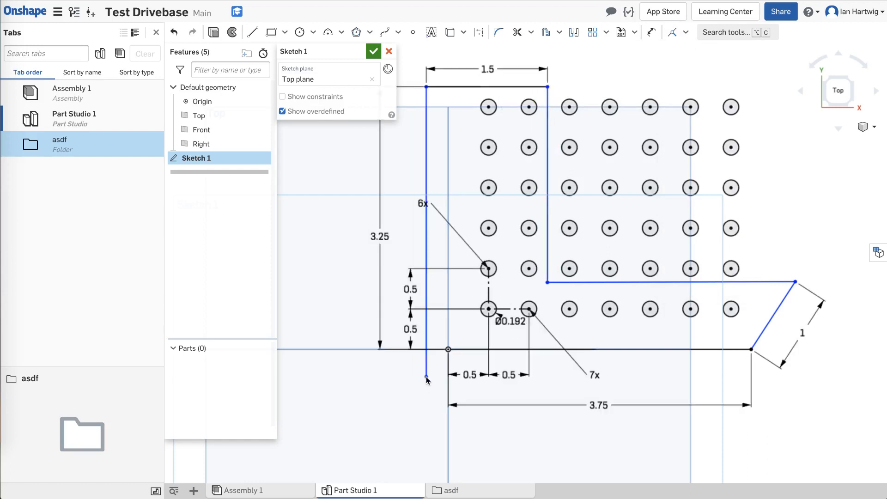
left_click(672, 32)
left_click(427, 377)
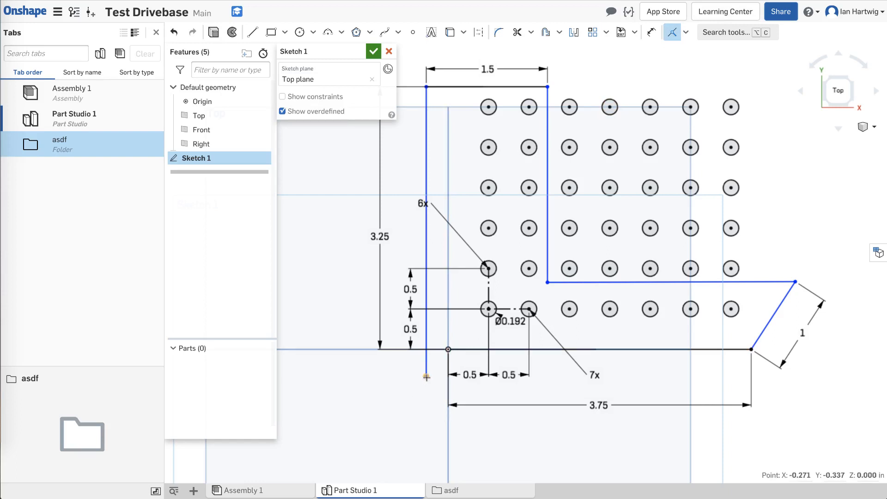
left_click(448, 350)
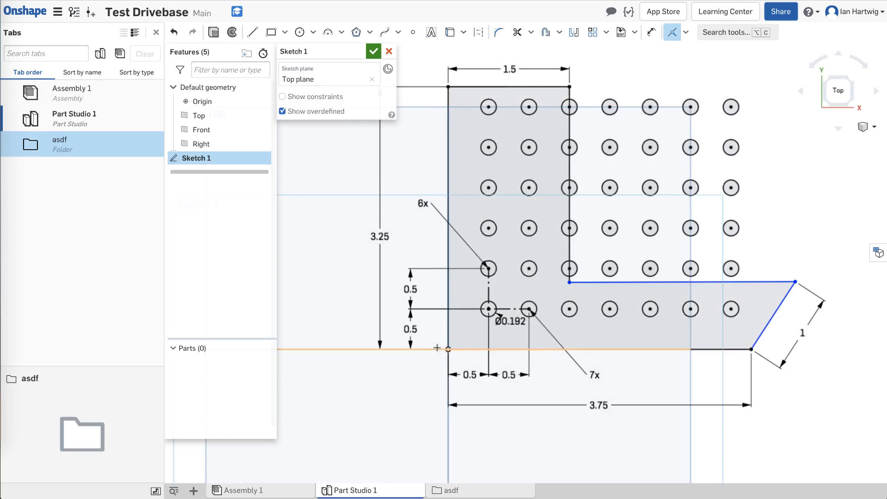
left_click(448, 339)
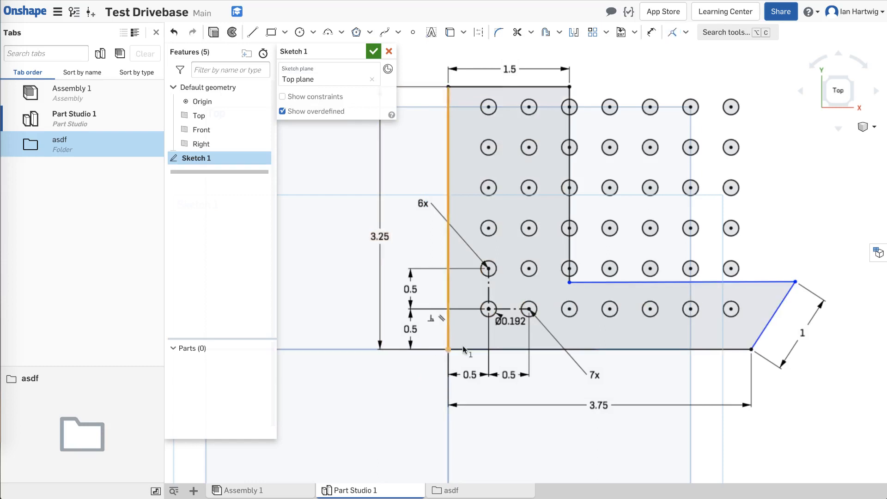
left_click(421, 385)
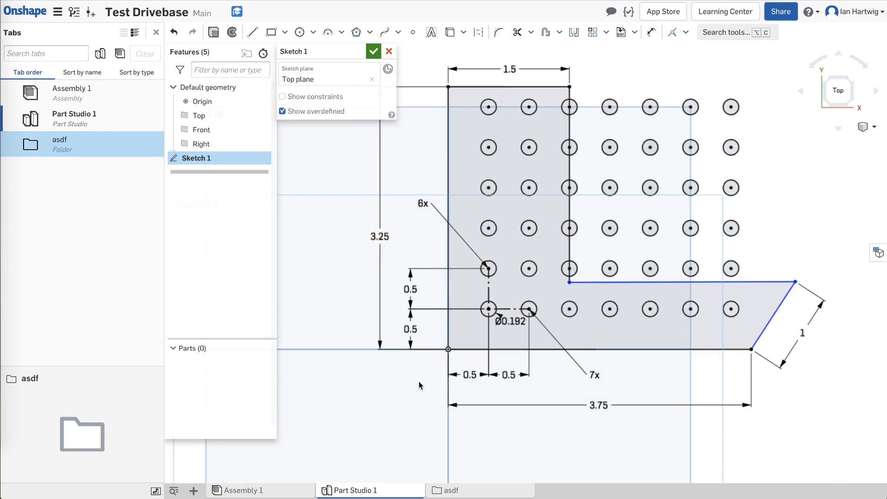
Step: Constrain the slanted end edge of the L's lower leg to be vertical
mouse_move(792, 286)
left_mouse_down()
mouse_move(752, 289)
mouse_move(776, 347)
mouse_move(765, 221)
mouse_move(698, 324)
mouse_move(778, 270)
left_mouse_up()
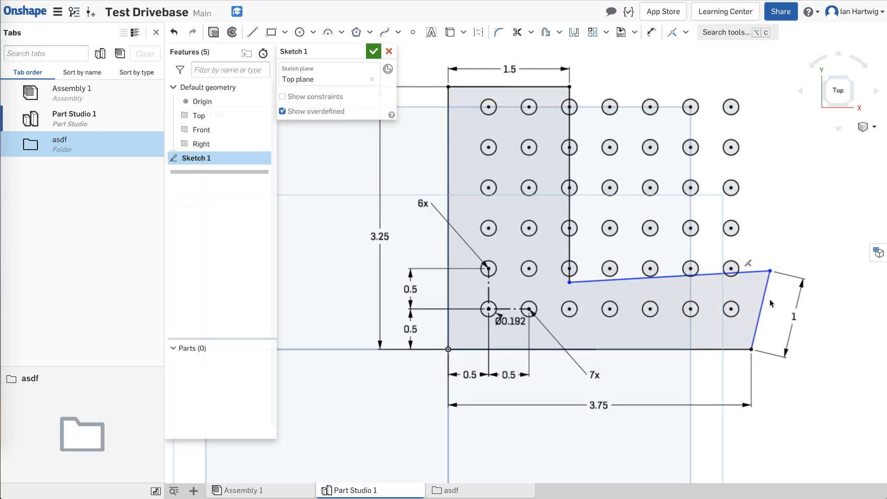
left_click(687, 33)
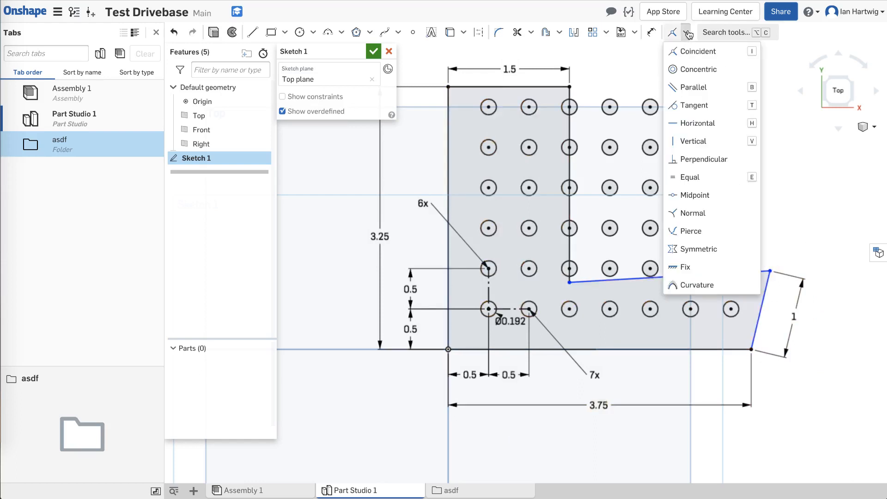
left_click(717, 151)
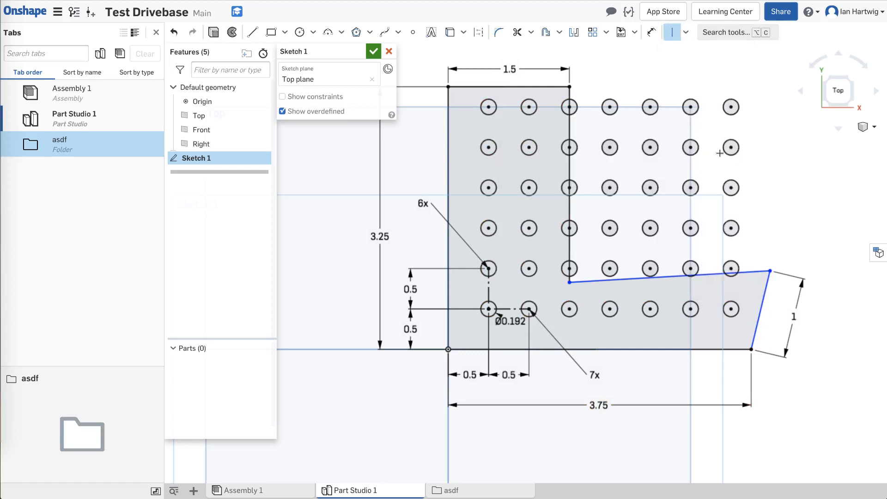
left_click(759, 309)
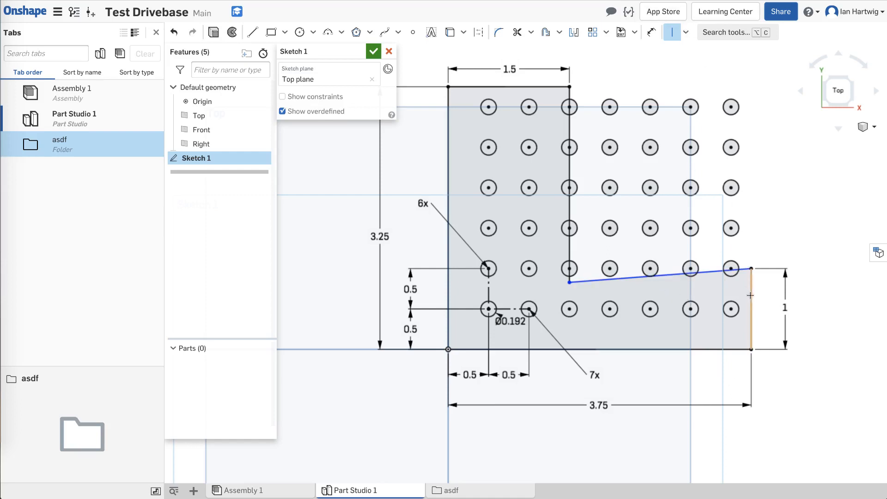
Step: Make the sloping upper edge of the lower leg perpendicular to the leg's vertical end edge
left_click(687, 33)
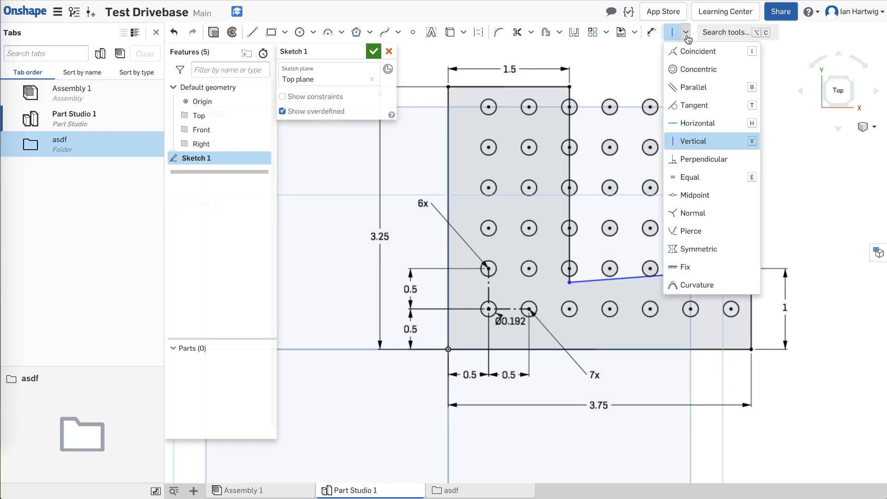
left_click(695, 161)
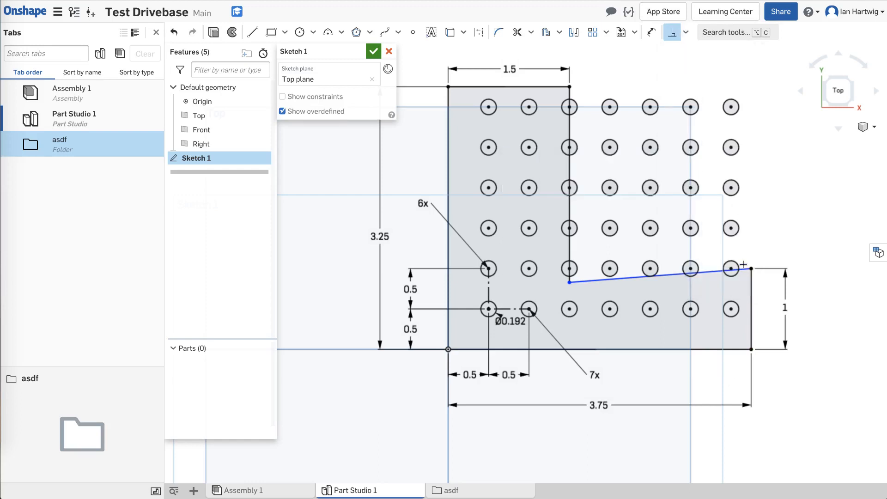
left_click(750, 283)
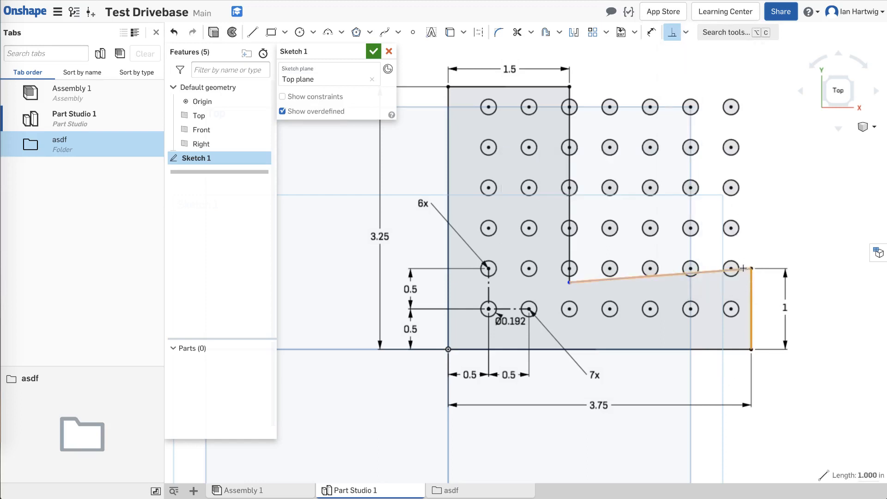
left_click(742, 268)
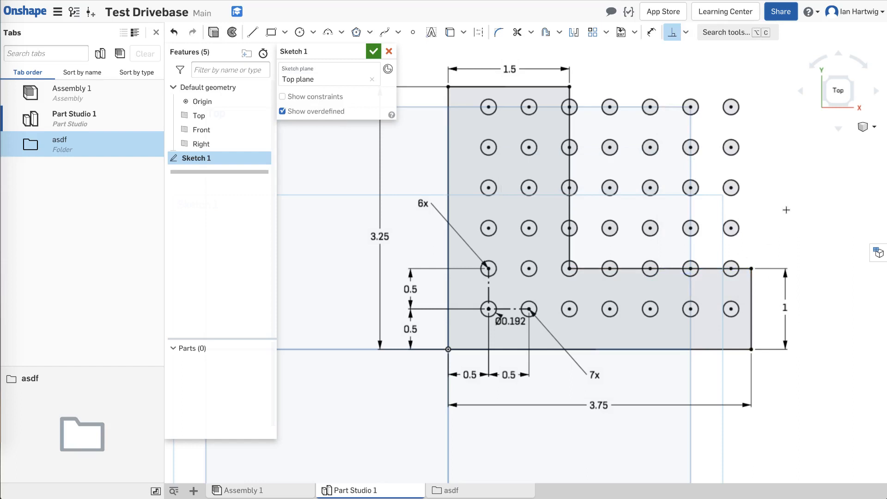
key("Escape")
Step: Convert all hole circles on or beyond the L's inner edges to construction geometry, and finish the sketch
left_click_drag(766, 74, 573, 267)
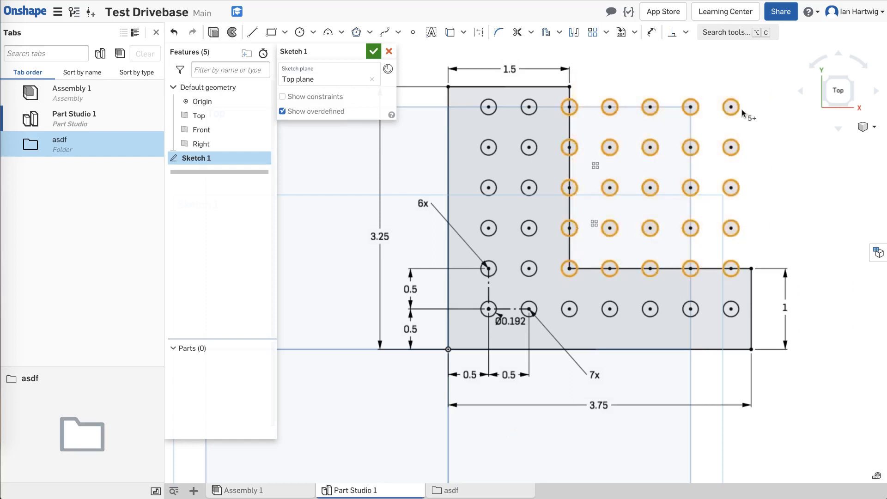
left_click(764, 91)
left_click_drag(782, 69, 573, 269)
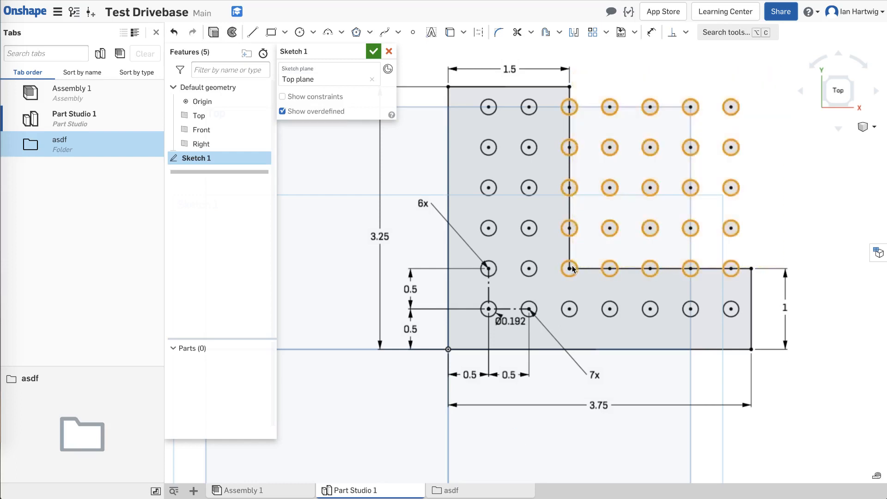
right_click(655, 237)
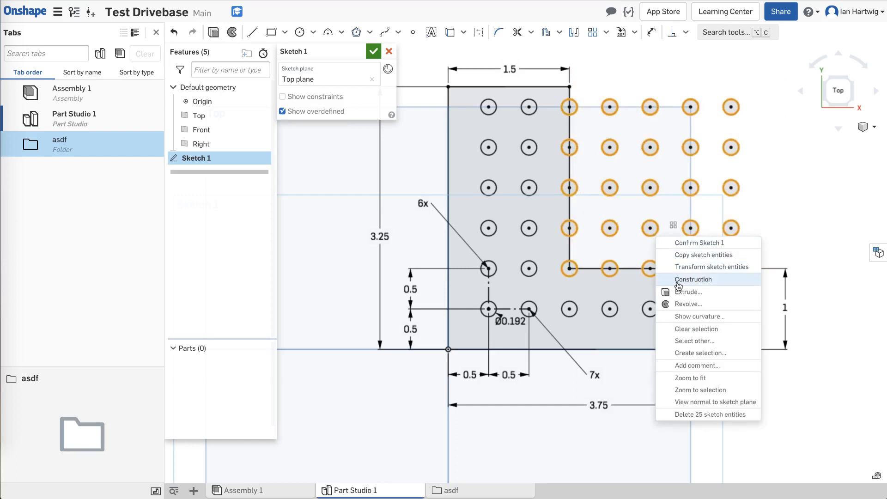
left_click(706, 281)
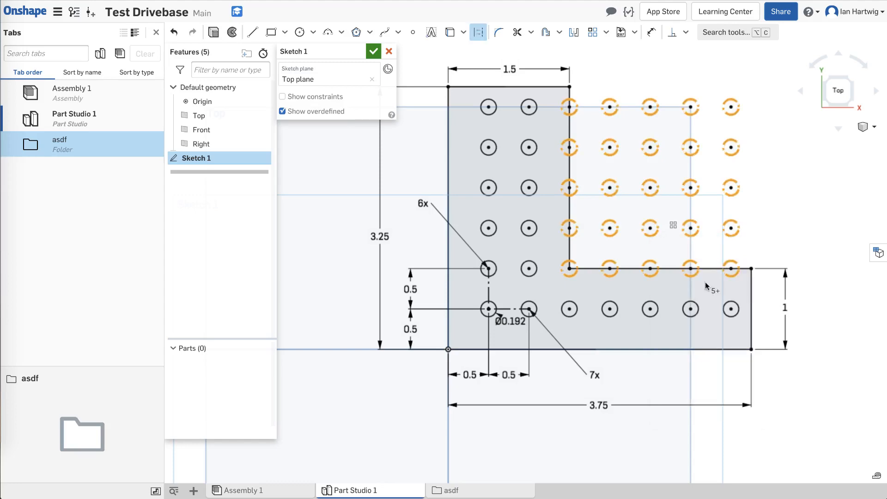
left_click(605, 87)
scroll(579, 135, "up", 3)
scroll(579, 135, "up", 2)
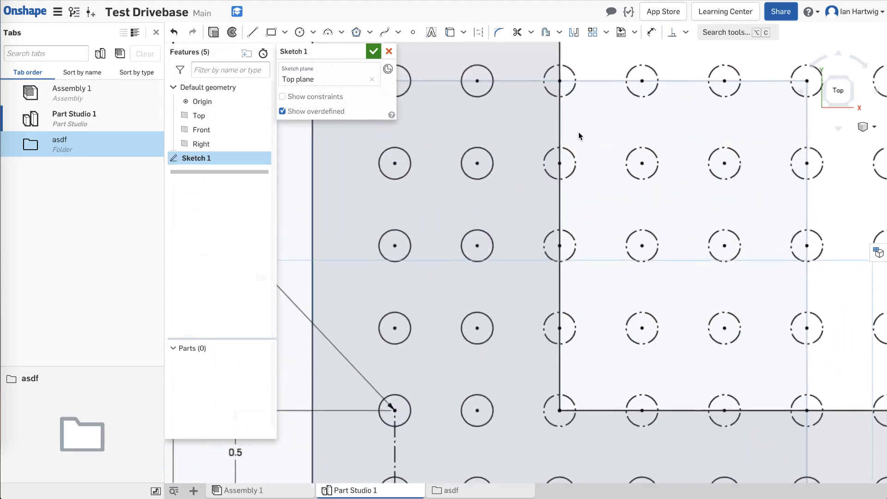
scroll(579, 135, "down", 4)
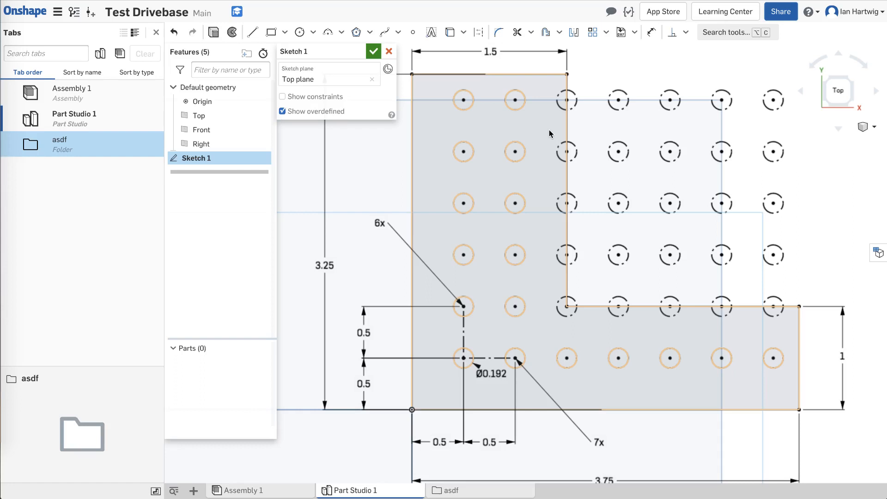
scroll(549, 133, "down", 3)
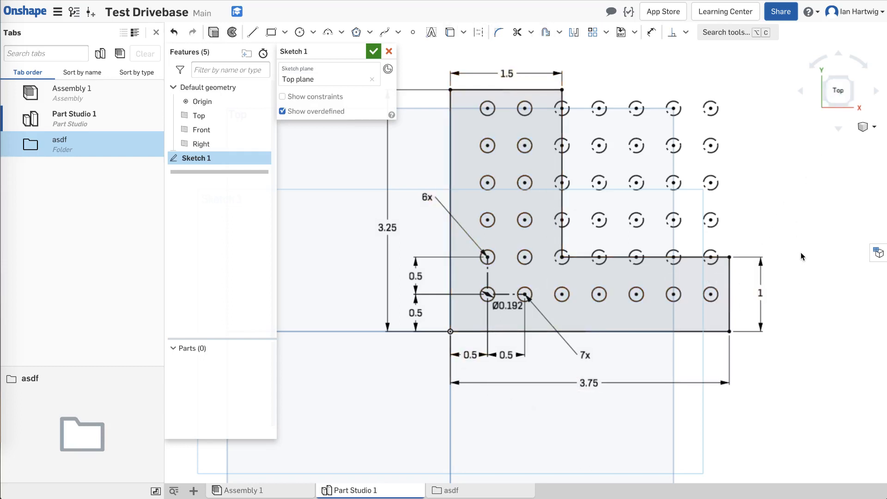
mouse_move(801, 253)
right_mouse_down()
mouse_move(809, 217)
mouse_move(830, 202)
mouse_move(828, 221)
mouse_move(816, 223)
mouse_move(806, 208)
mouse_move(817, 195)
mouse_move(823, 217)
mouse_move(833, 214)
mouse_move(800, 212)
mouse_move(806, 239)
mouse_move(820, 229)
right_mouse_up()
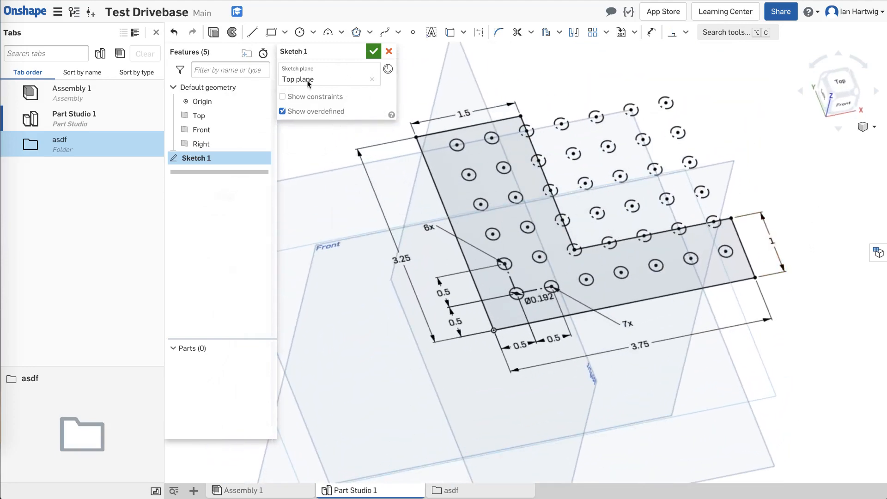
left_click(373, 51)
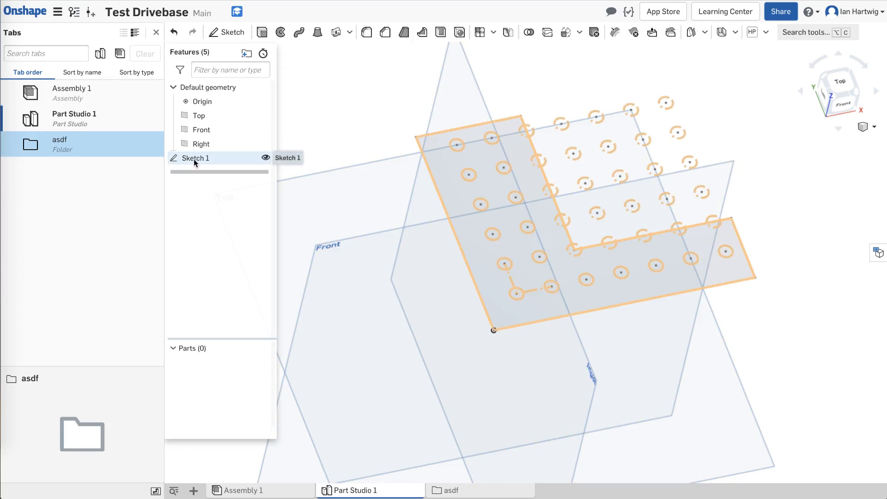
Step: Extrude the L-shaped sketch with its holes as a new solid to a blind depth of 3/32 in
left_click(211, 160)
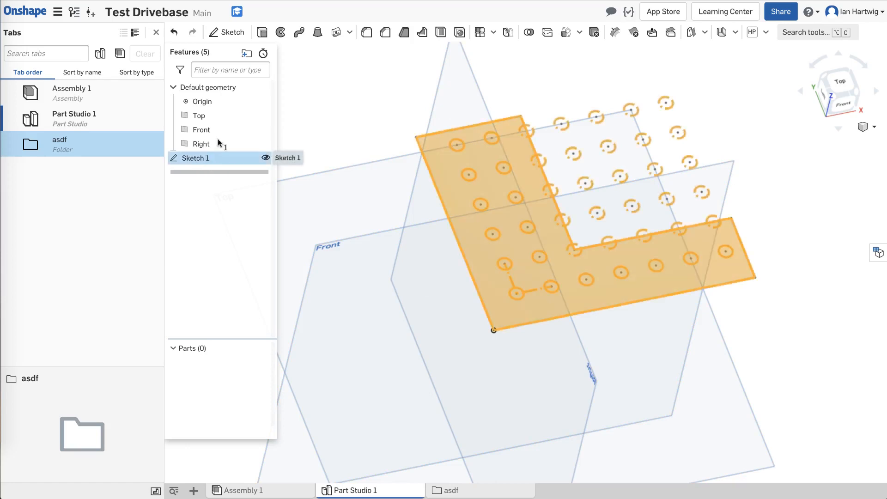
left_click(262, 33)
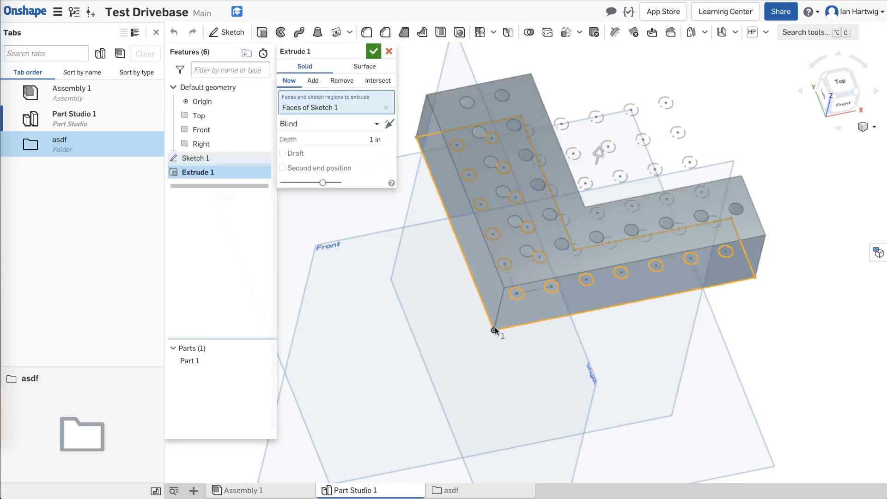
right_click_drag(517, 369, 513, 394)
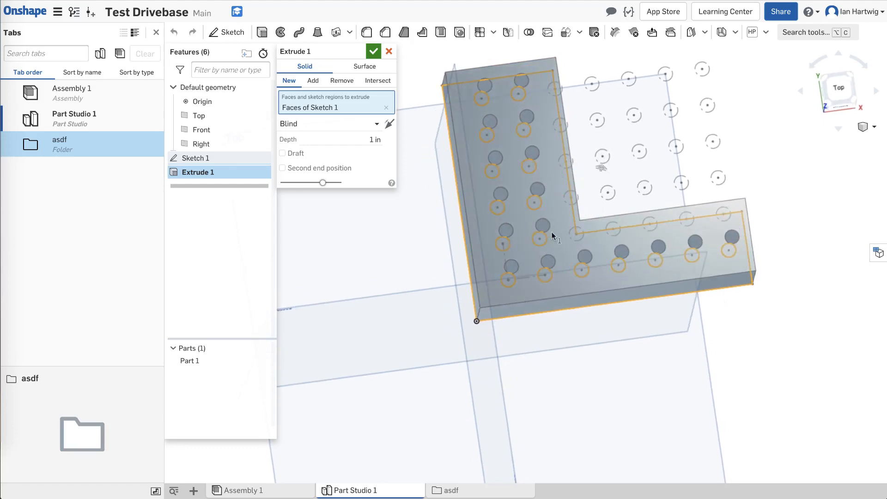
right_click_drag(773, 260, 798, 237)
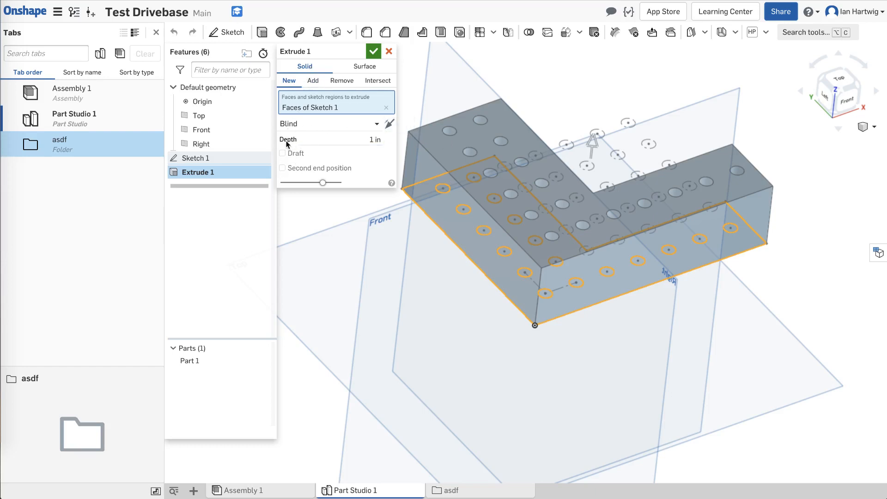
left_click(349, 141)
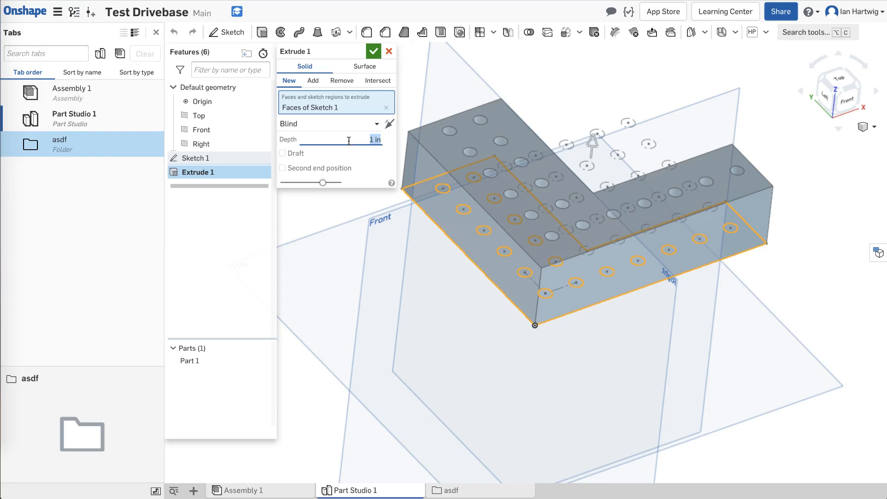
type("3/32")
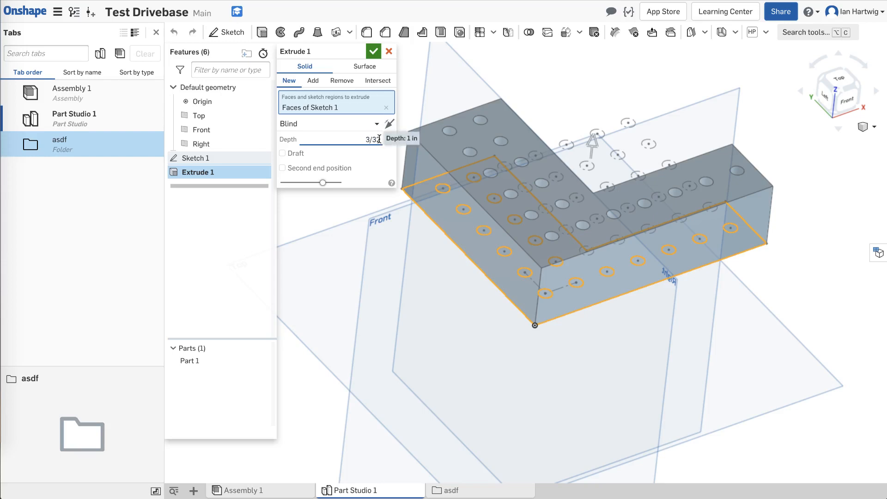
type("in")
key("Return")
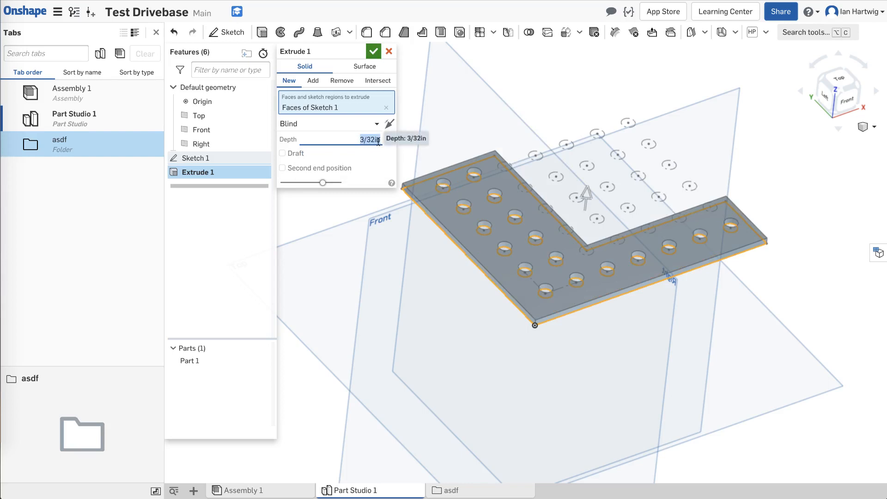
left_click(374, 51)
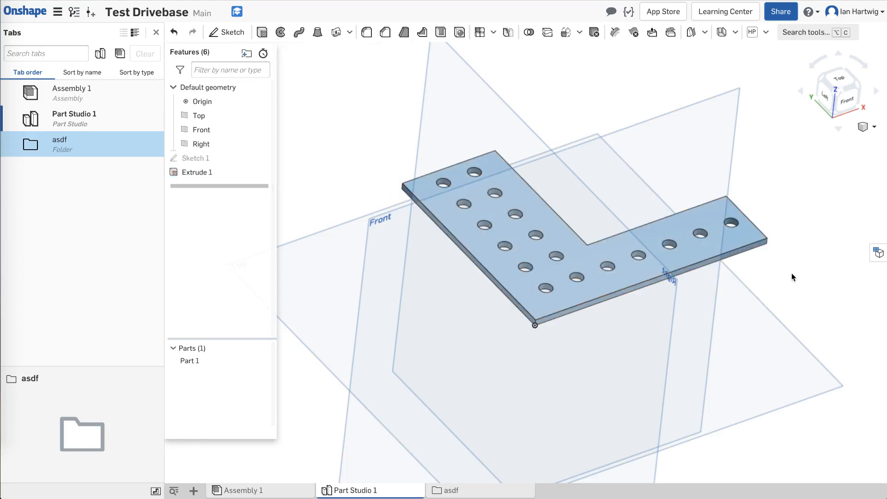
Step: Rename the extruded part to "Gusset 90 1x1.5"
right_click_drag(792, 274, 761, 297)
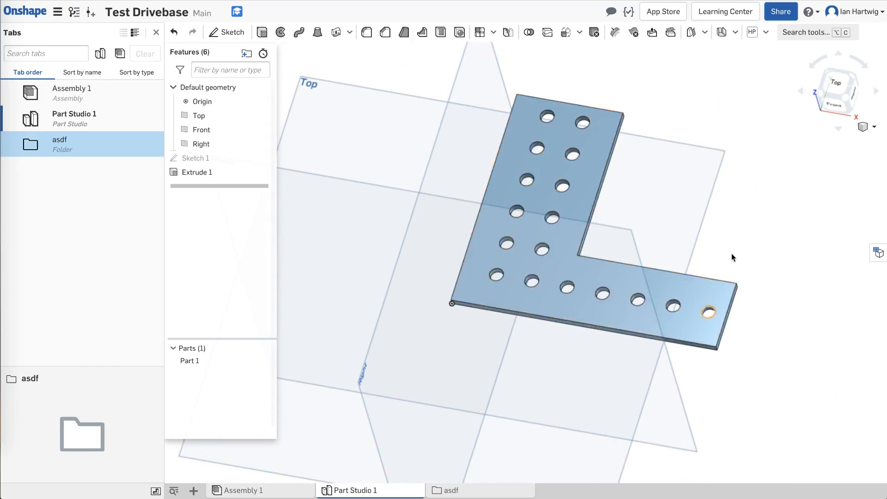
right_click_drag(654, 226, 631, 202)
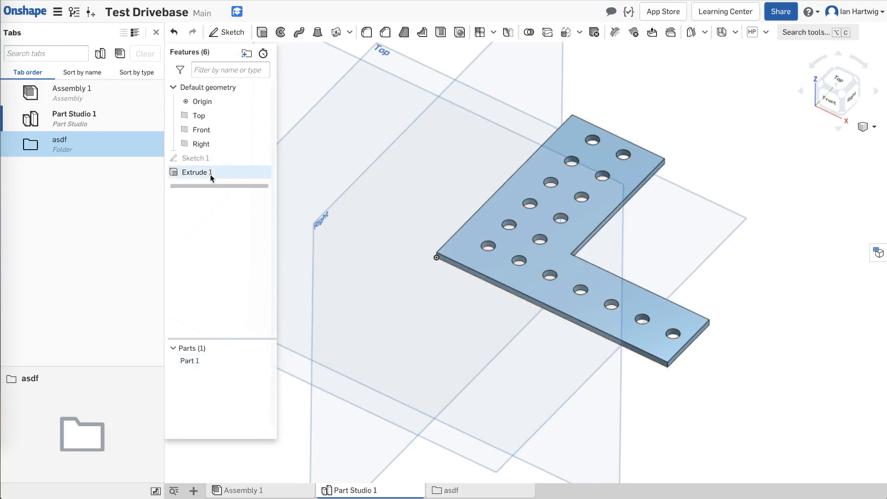
right_click(204, 363)
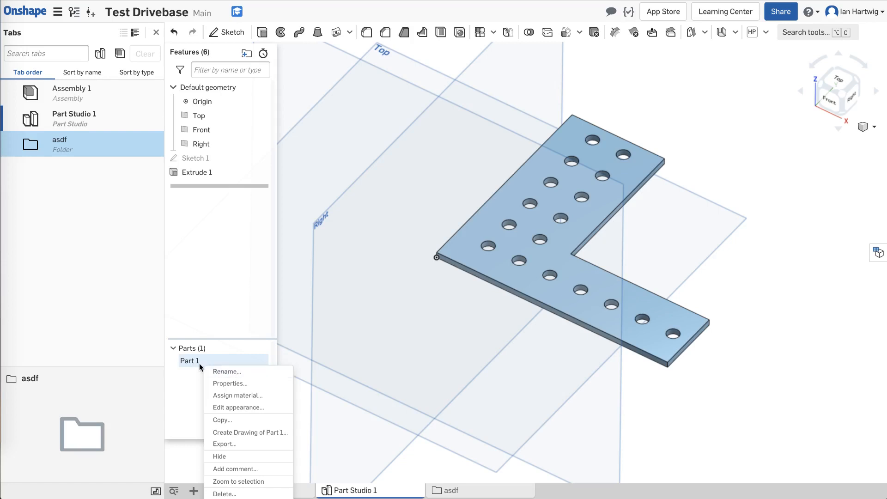
left_click(231, 374)
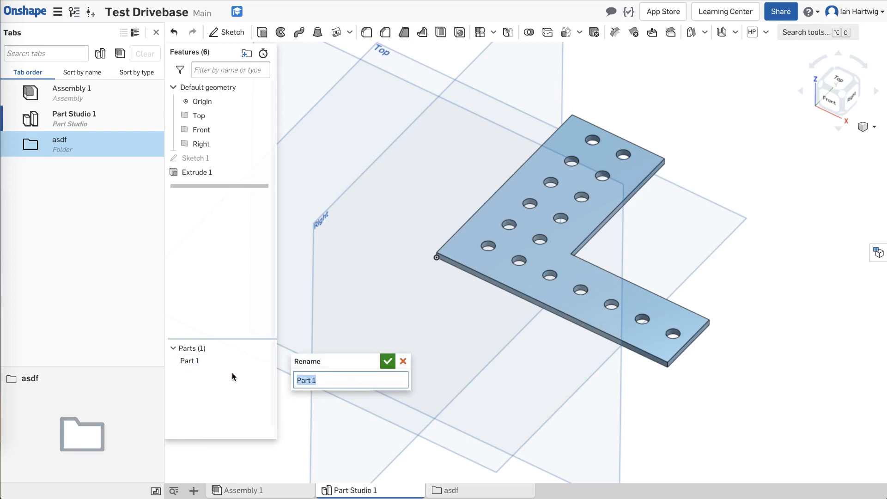
type("Gusset 90")
type(".5")
key("Return")
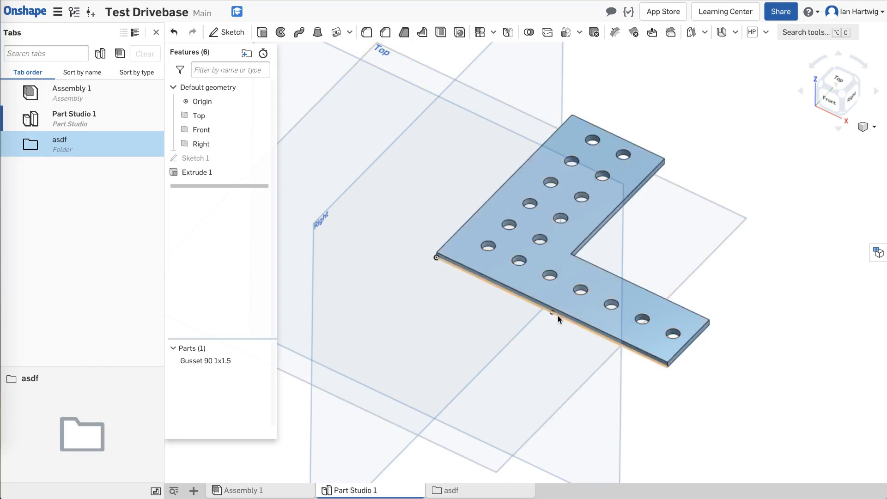
Step: Reopen the L-shaped sketch and add a 0.25 in sketch fillet where the long outer edge meets the 1.5 in end edge
mouse_move(539, 342)
right_mouse_down()
mouse_move(529, 366)
mouse_move(542, 365)
mouse_move(503, 359)
mouse_move(539, 352)
right_mouse_up()
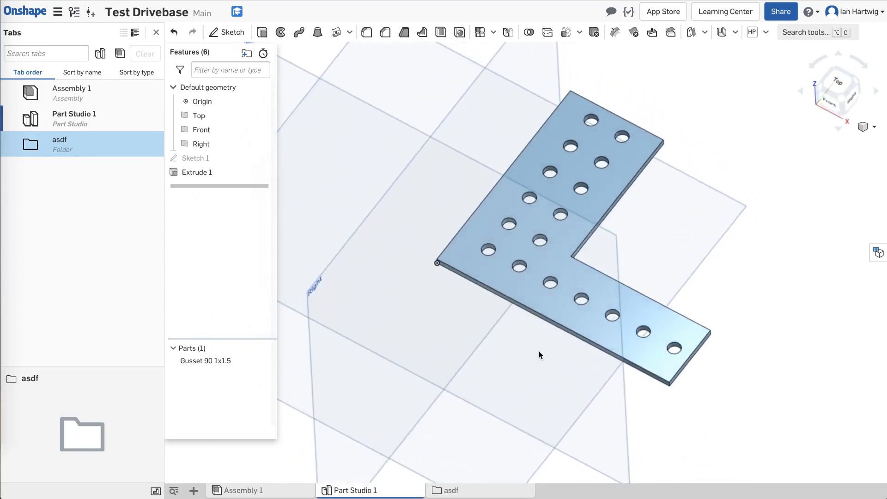
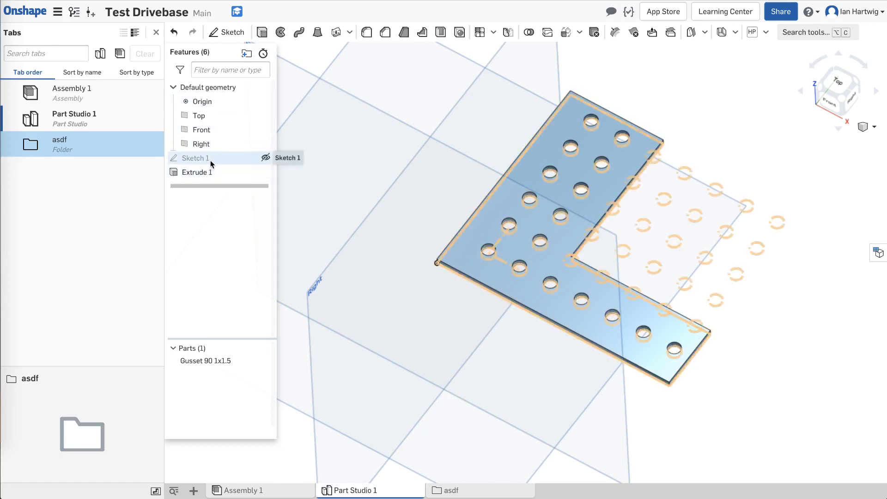
double_click(210, 160)
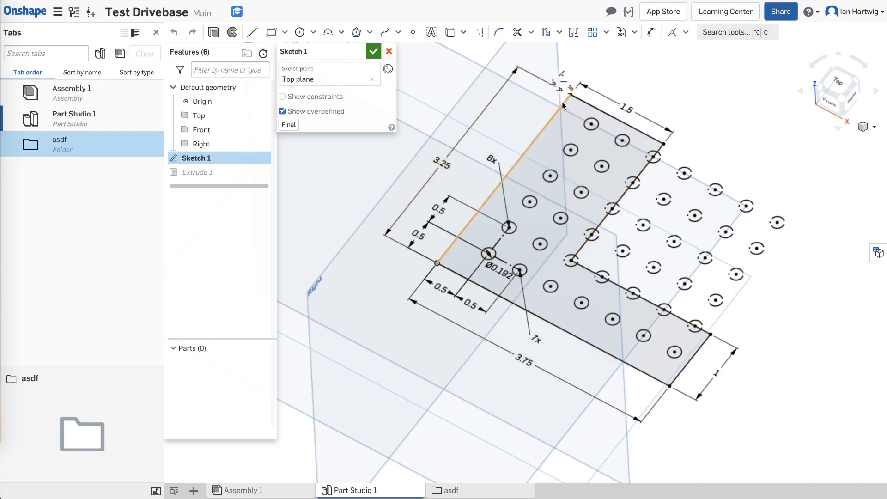
left_click(501, 33)
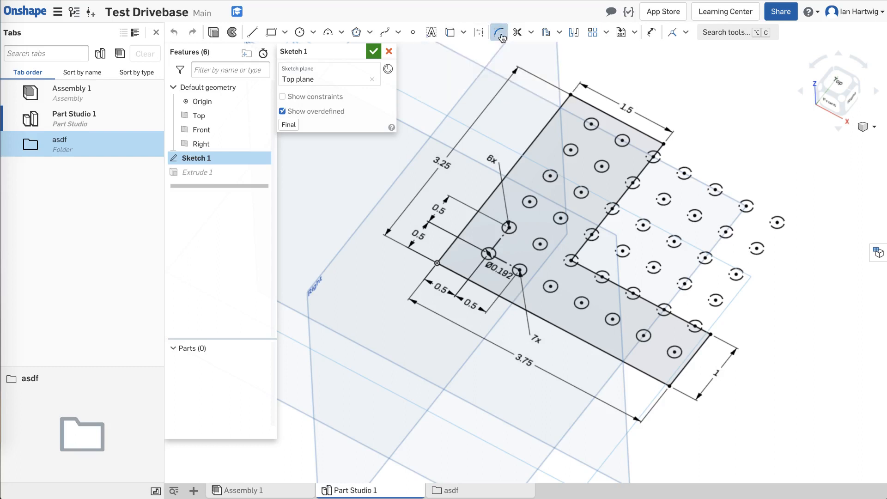
left_click(567, 100)
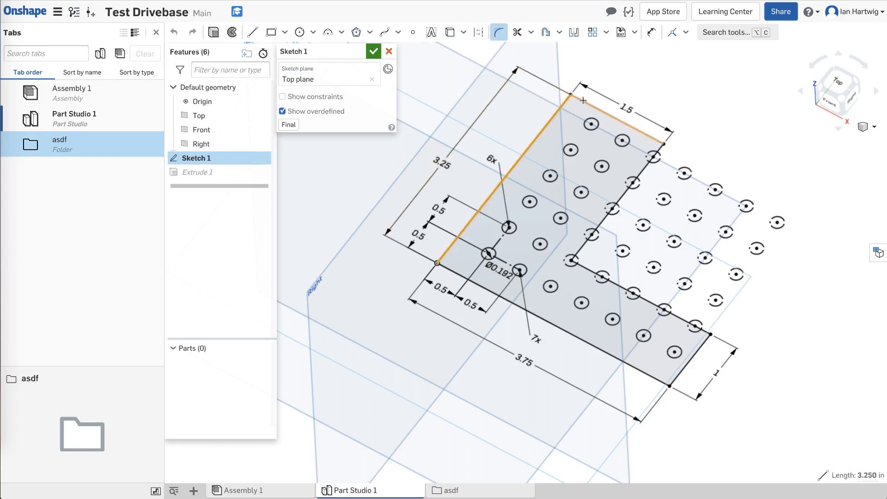
left_click(583, 102)
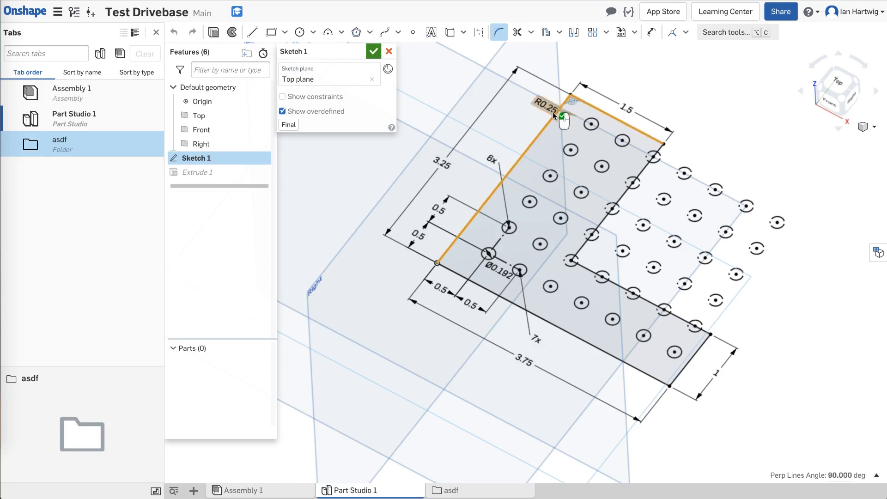
left_click(669, 77)
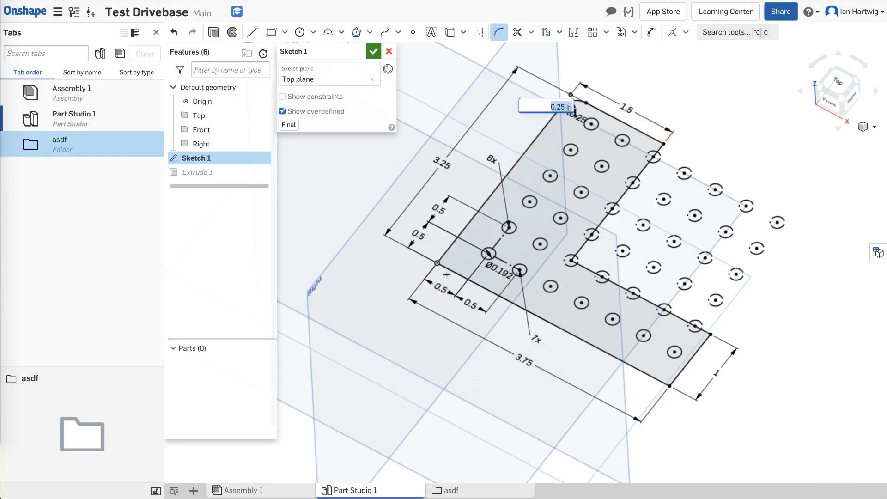
Step: Add 0.25 in sketch fillets at both ends of the 3.75 in outer edge, at the origin corner and the leg's end corner
left_click(656, 378)
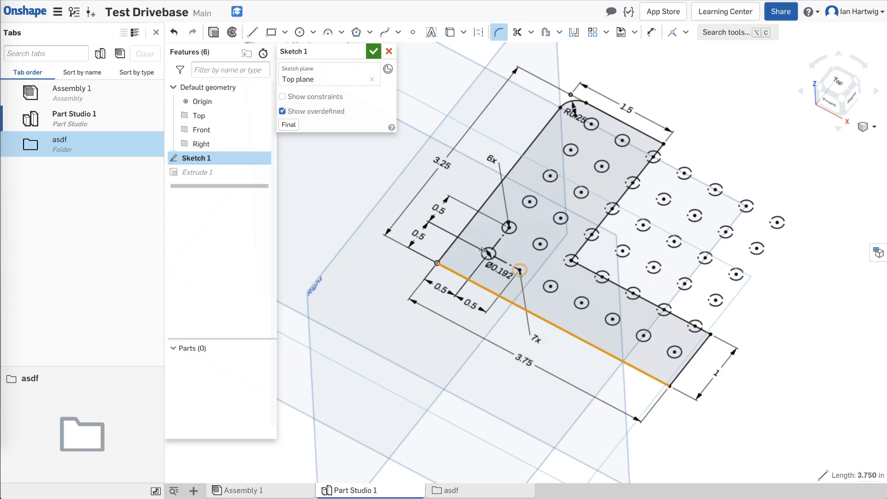
left_click(448, 252)
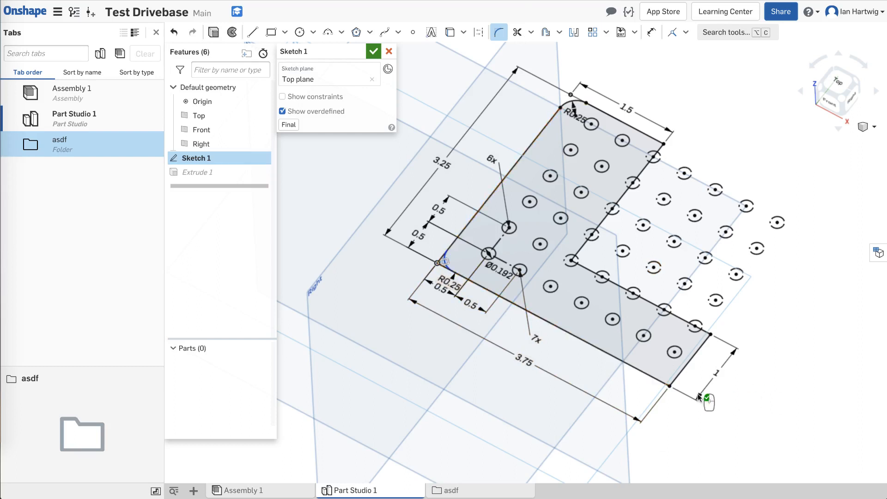
left_click(659, 381)
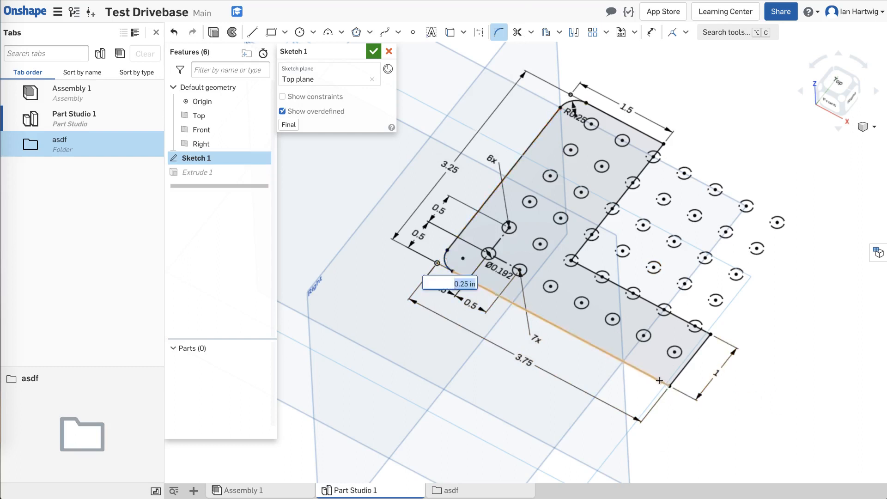
left_click(659, 380)
left_click(679, 376)
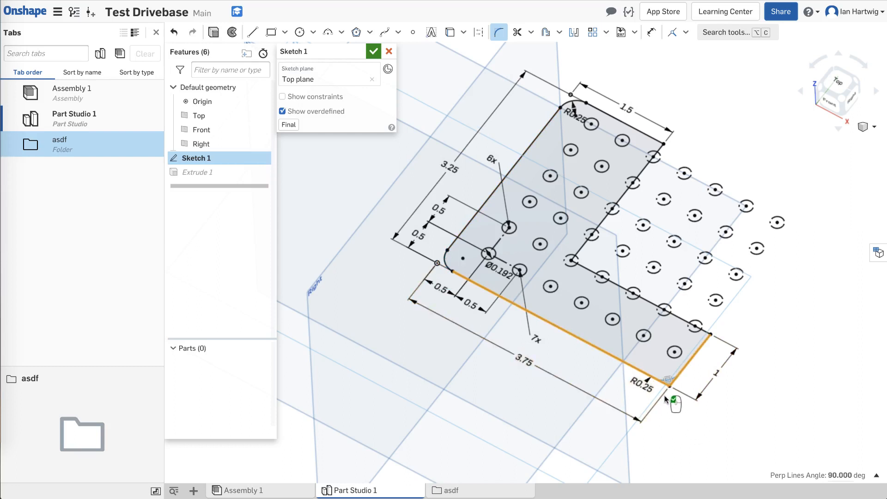
left_click(681, 409)
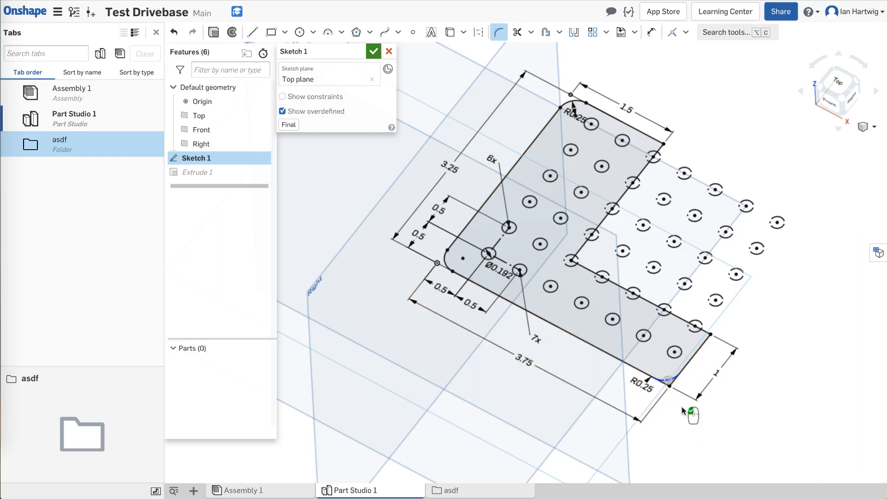
left_click(681, 408)
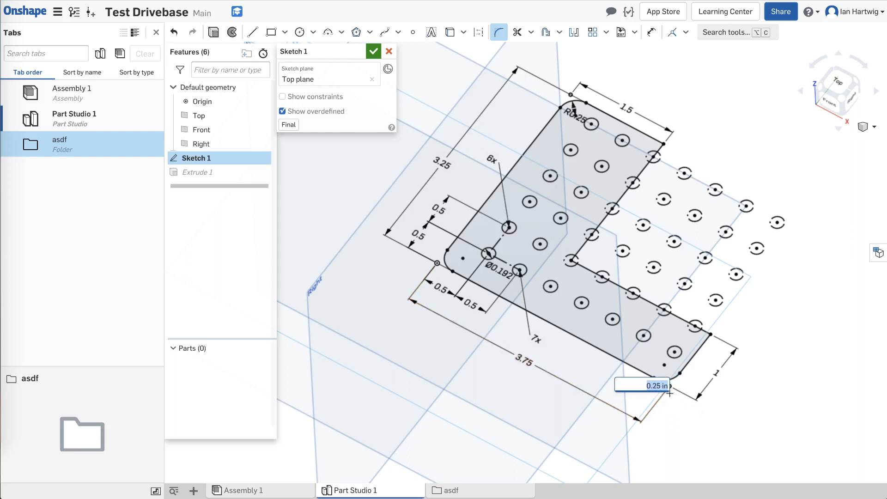
key("Return")
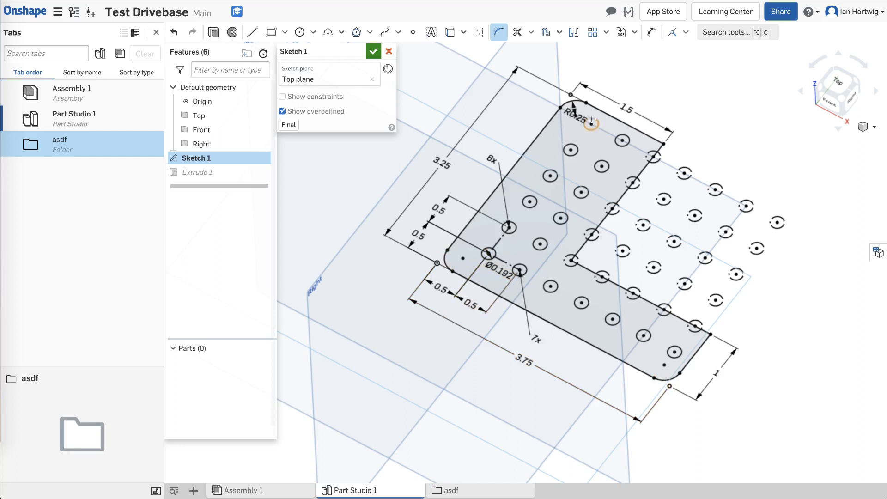
Step: Move the fillet radius dimension outside the L's outline and set the radius to 1/8 in
left_click_drag(579, 119, 546, 67)
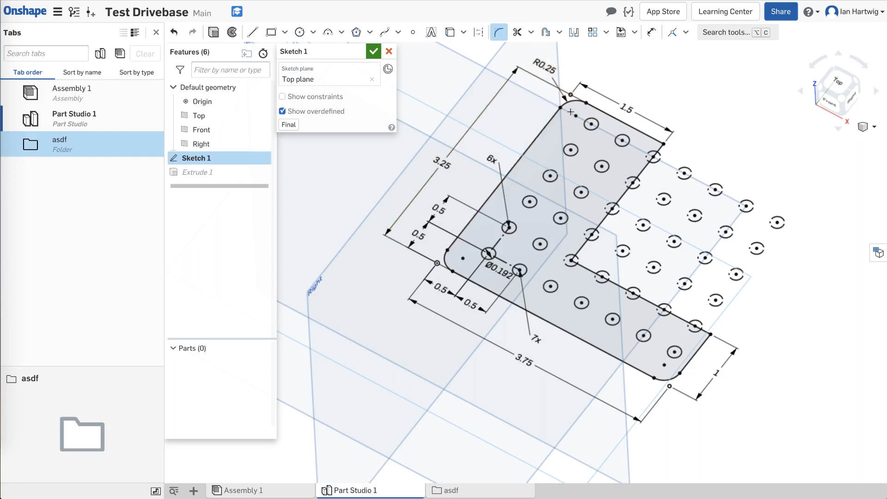
double_click(540, 62)
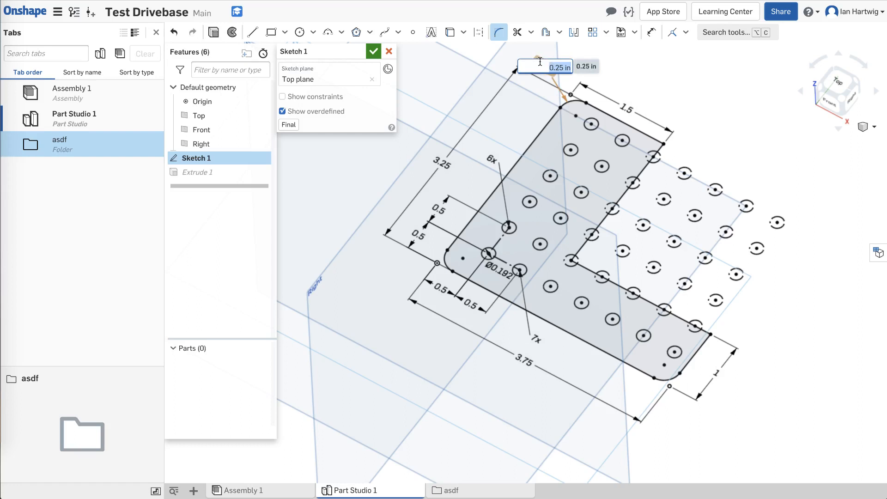
type(".1")
type("8")
key("Return")
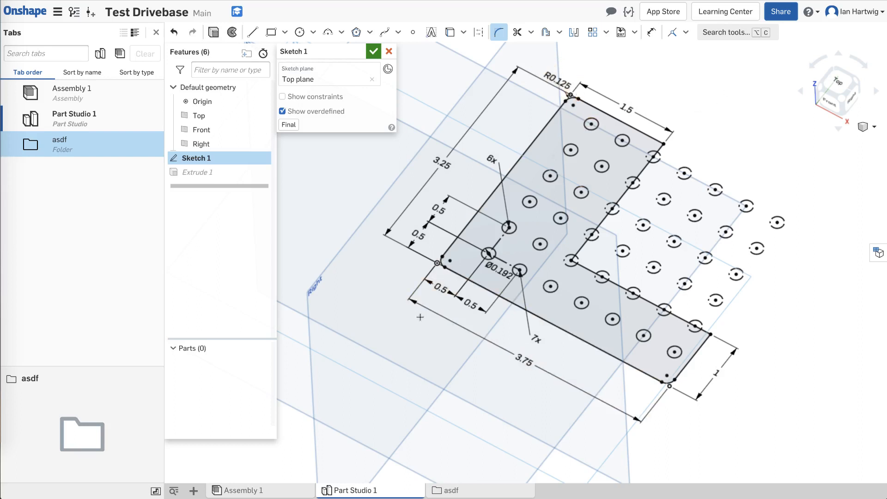
Step: Set the corner fillet radius to 3/32 in
double_click(557, 76)
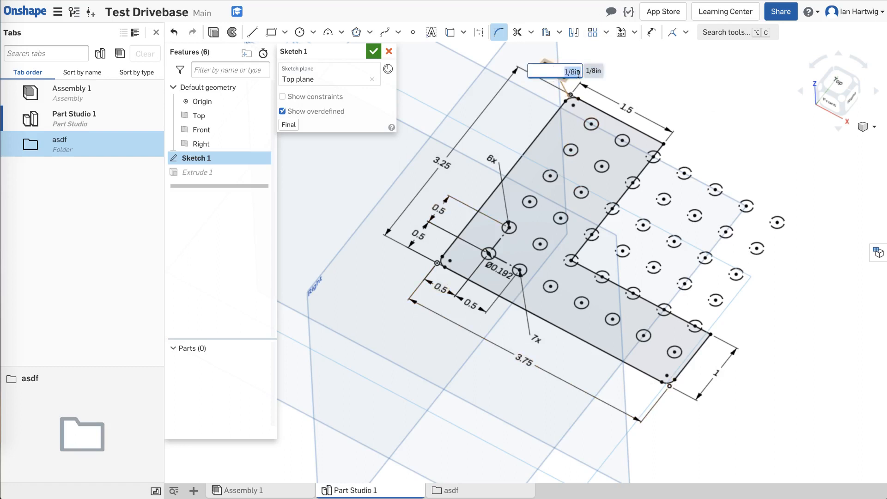
type("1/4in")
key("Return")
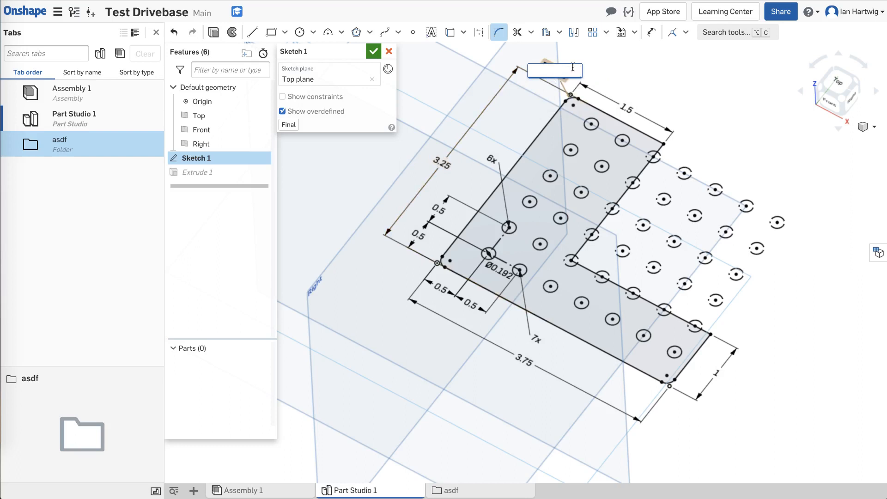
type("3/32in")
key("Return")
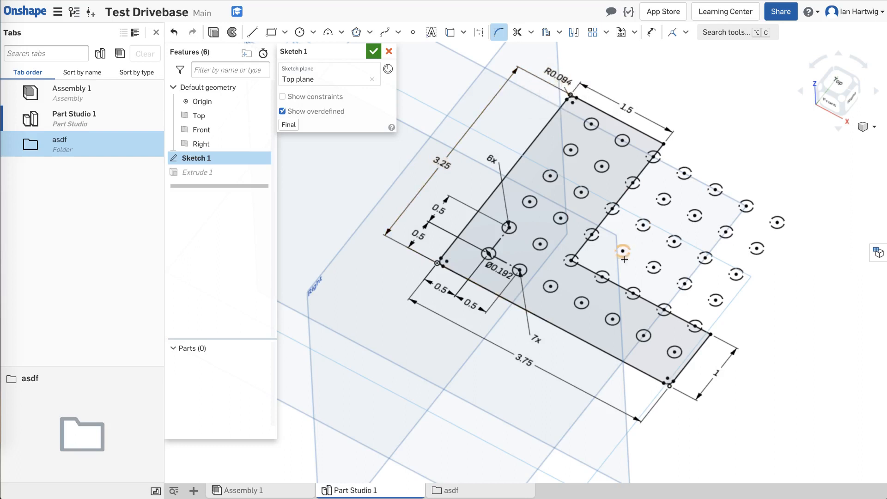
Step: Set the corner fillet radius to 3/8 in
double_click(566, 79)
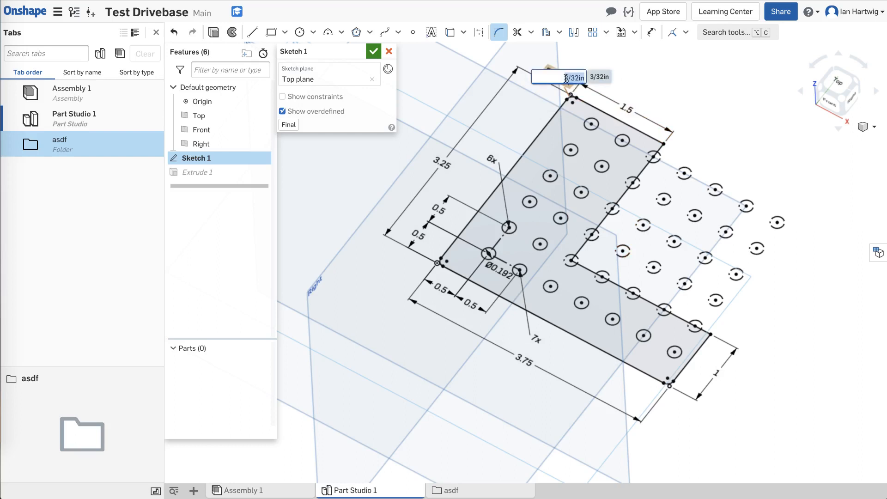
type("1/8in")
key("Return")
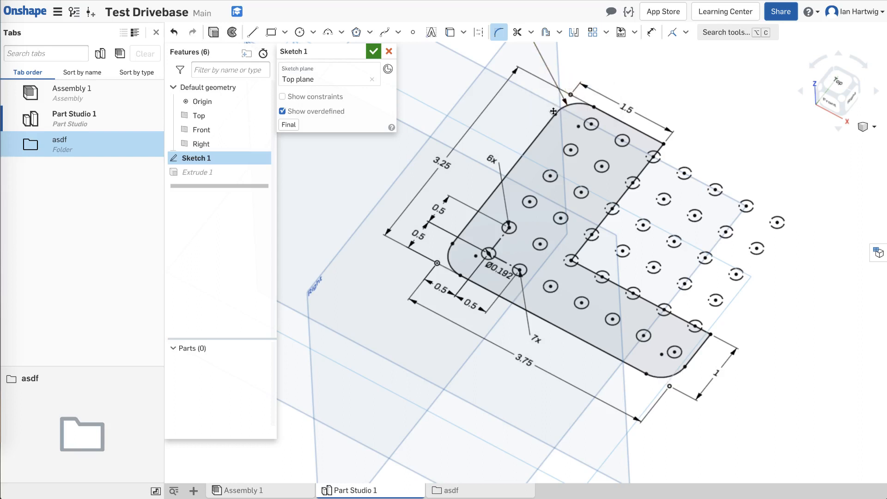
Step: Set the corner fillet radius to 3/16 in and finish the sketch
scroll(608, 280, "up", 3)
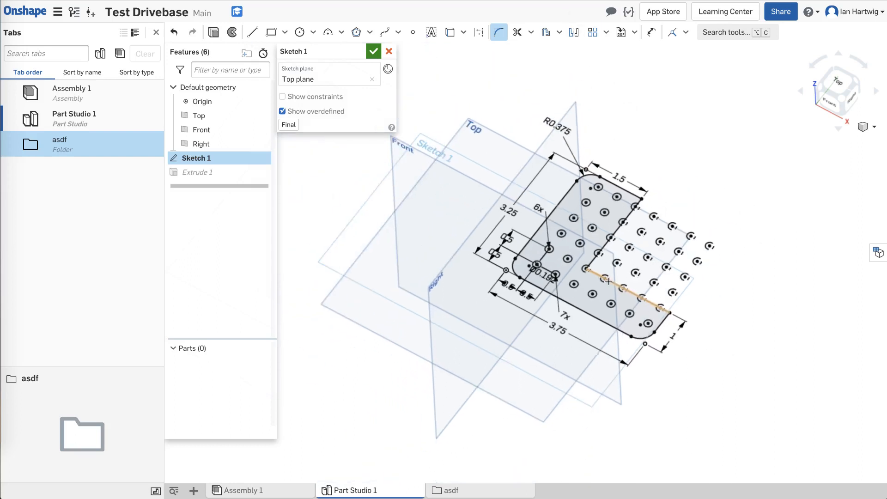
double_click(553, 124)
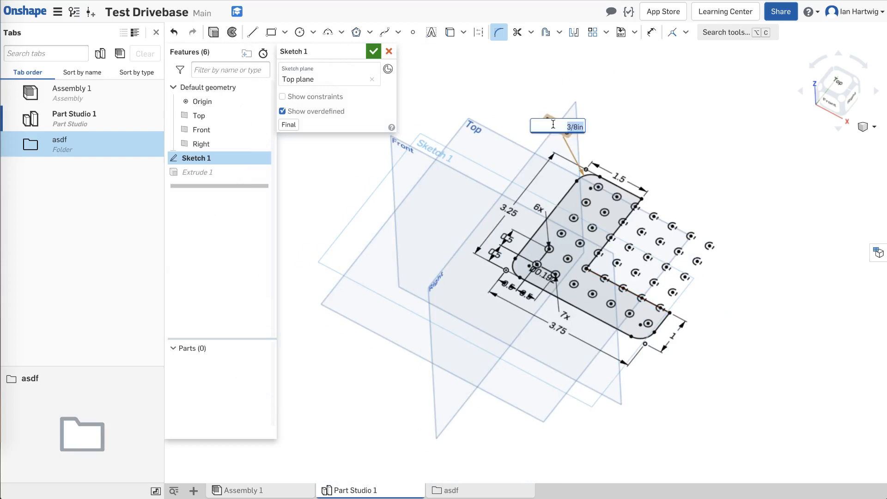
left_click(574, 127)
key("BackSpace")
type("16")
key("Return")
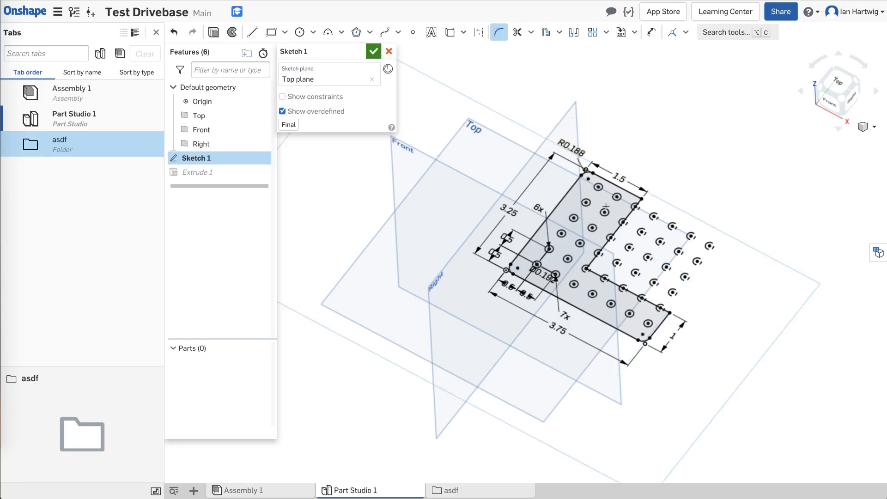
scroll(596, 302, "up", 3)
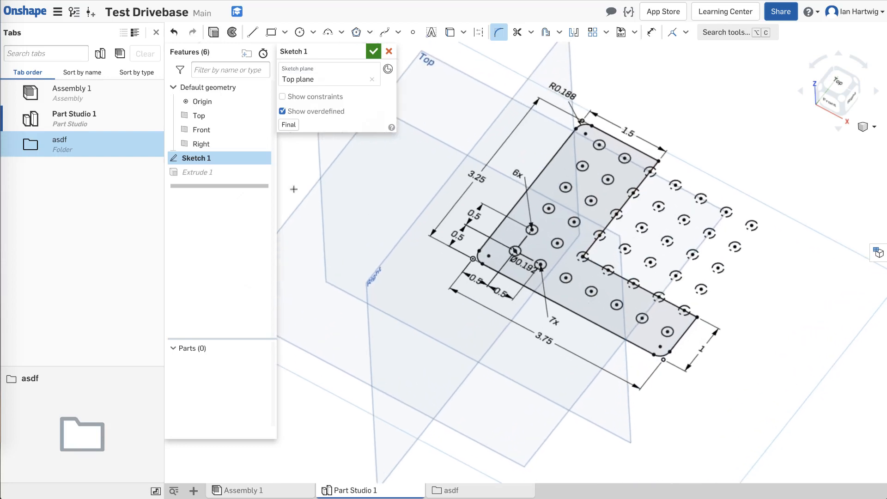
left_click(375, 51)
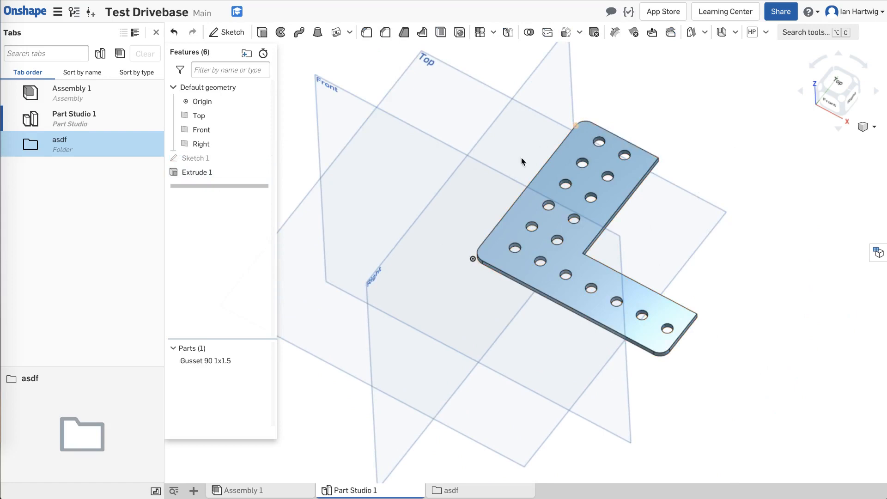
Step: Fillet the three remaining sharp vertical corner edges of the L-shaped plate, including the inner corner, with a 3/16 in radius
right_click_drag(649, 384, 630, 378)
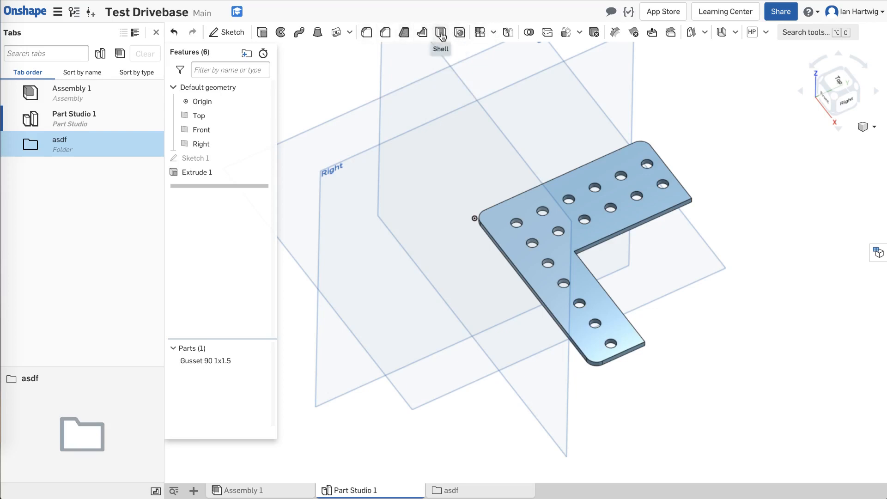
left_click(367, 33)
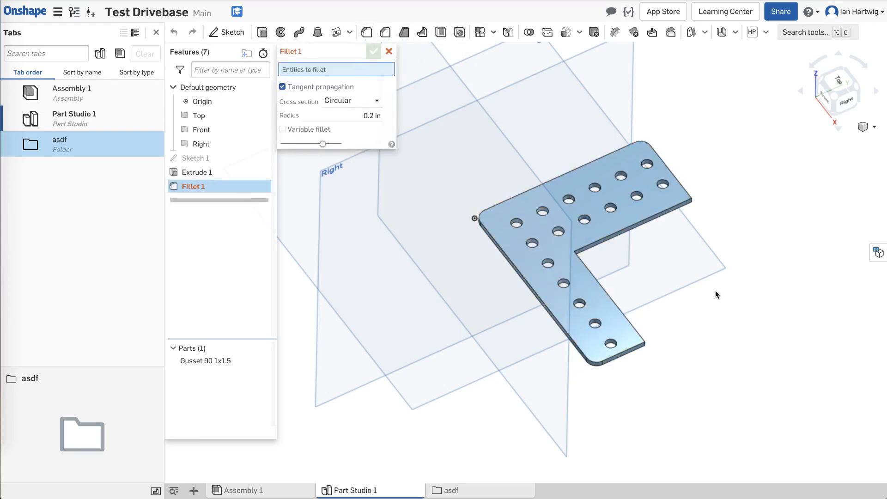
right_click_drag(716, 290, 681, 273)
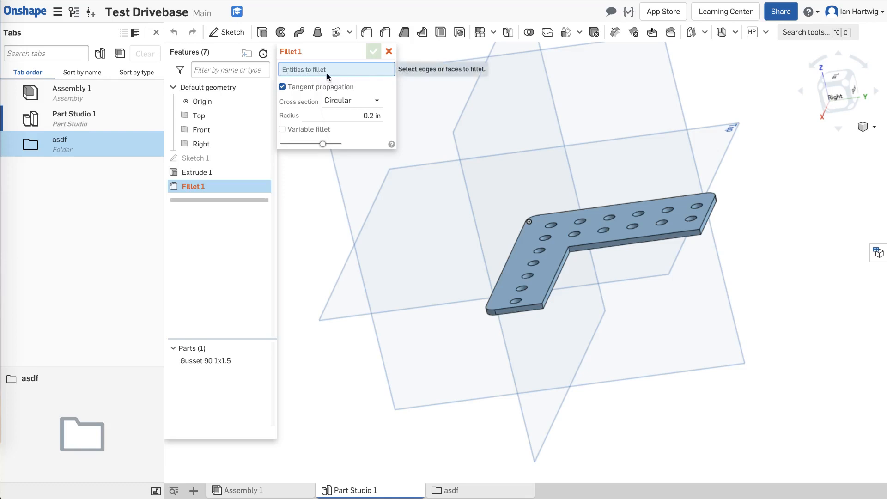
scroll(713, 280, "up", 3)
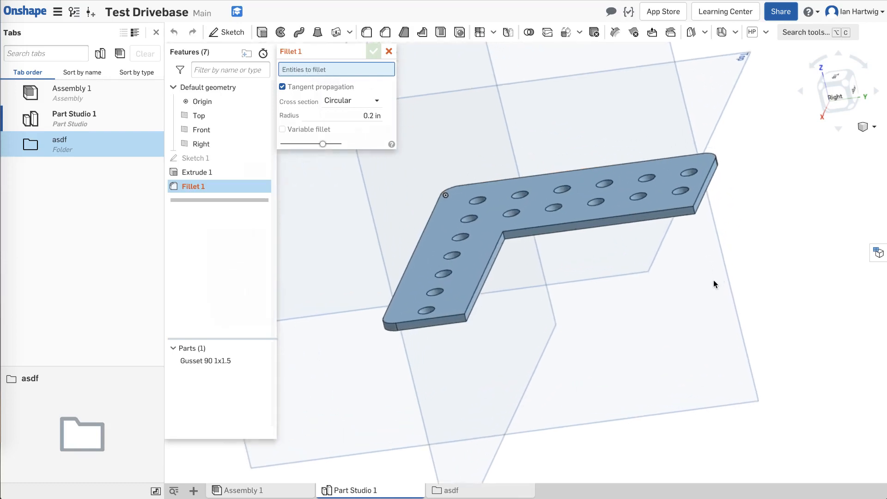
scroll(583, 209, "up", 3)
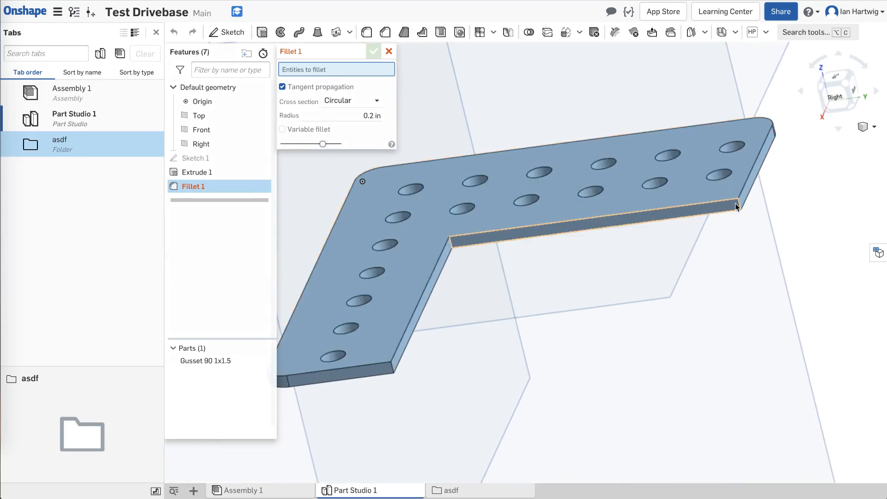
left_click(739, 204)
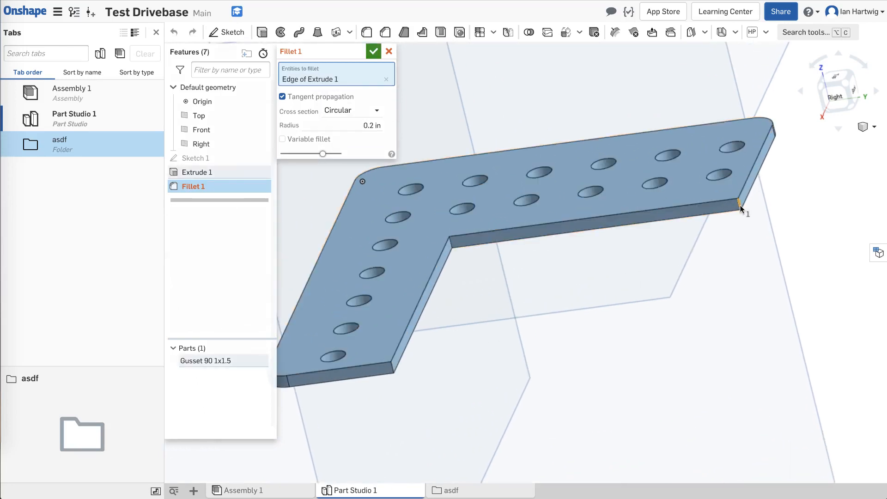
left_click(450, 245)
left_click(393, 369)
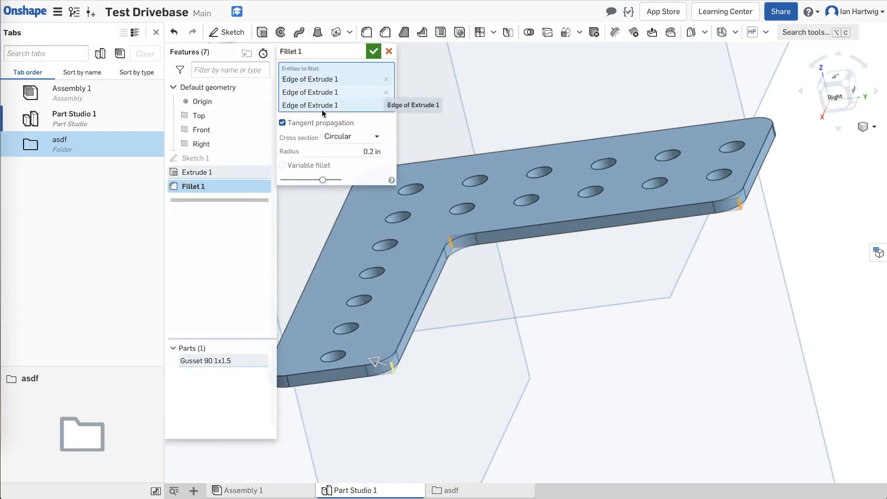
left_click(336, 154)
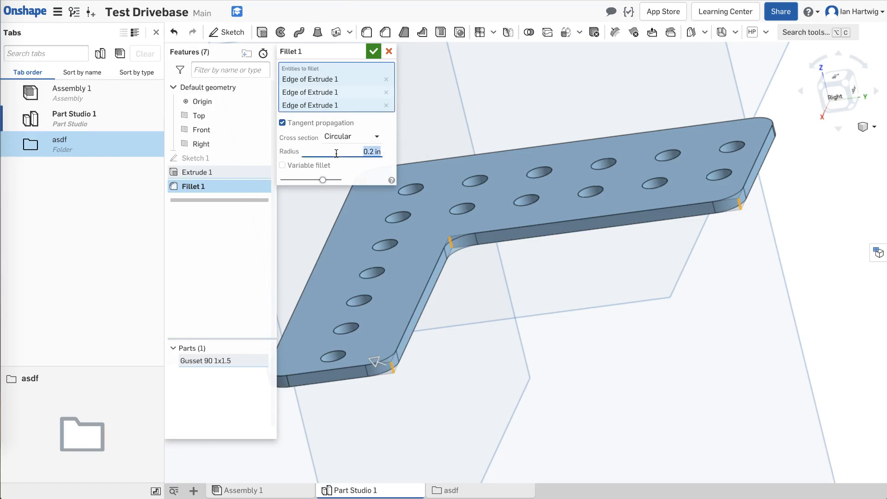
type("3/16in")
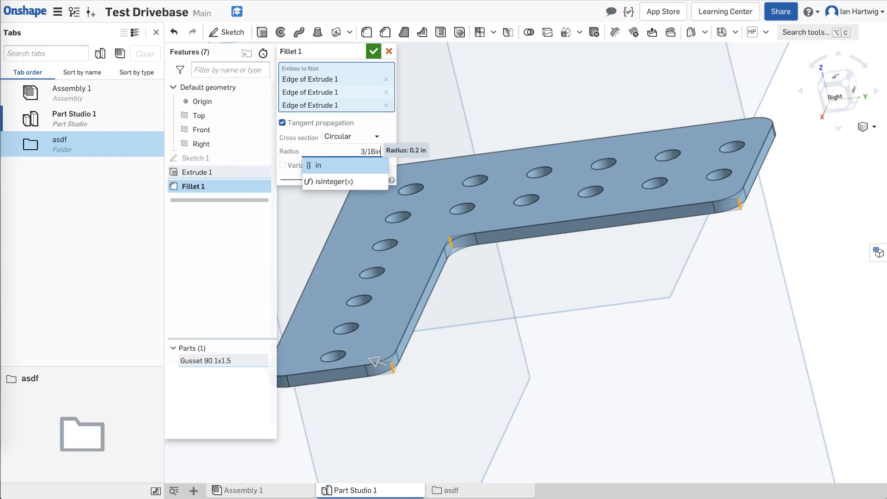
key("Return")
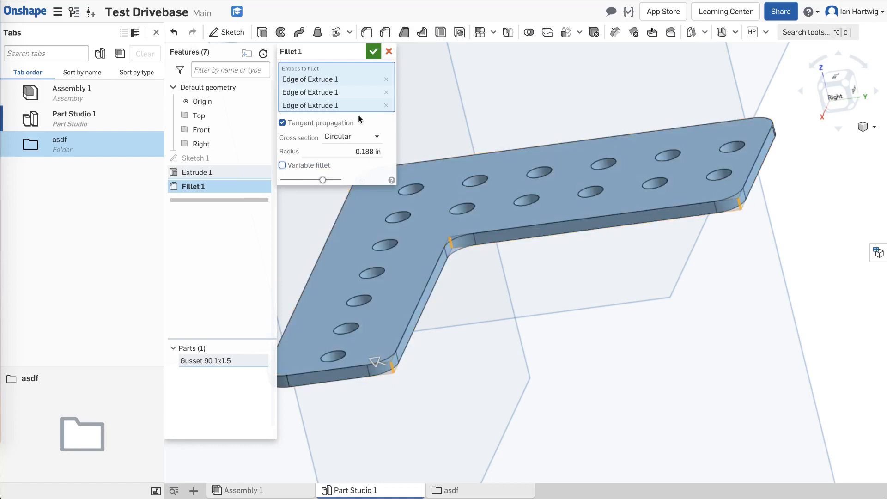
left_click(374, 52)
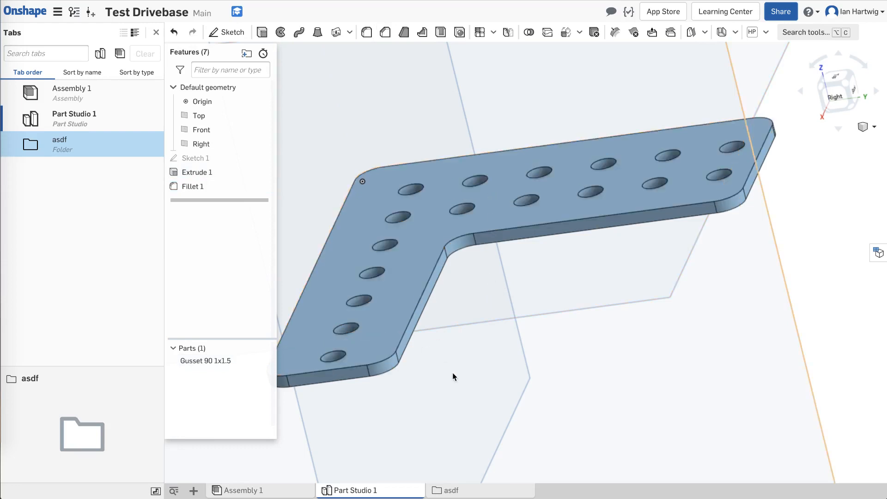
Step: Reopen Sketch 1 for editing and draw a diagonal line joining the outer corners at the ends of the L's two arms
right_click_drag(453, 372, 499, 386)
scroll(613, 228, "down", 4)
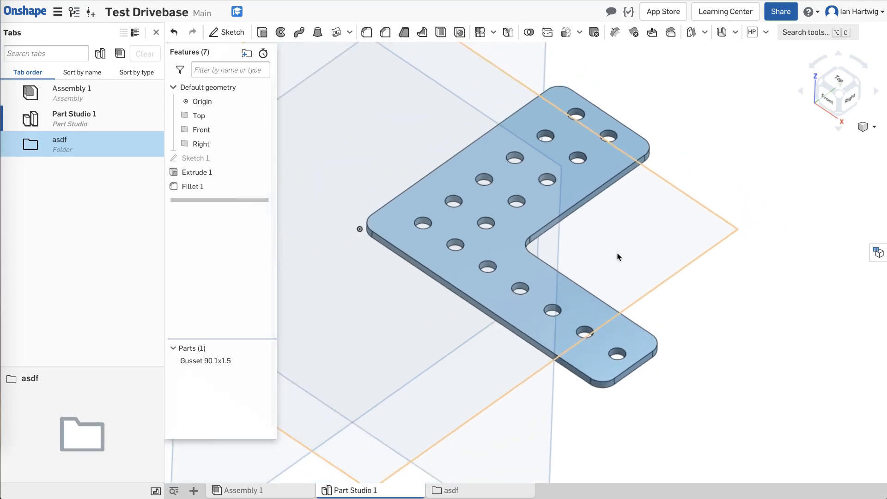
mouse_move(618, 254)
right_mouse_down()
mouse_move(570, 254)
mouse_move(640, 241)
mouse_move(658, 247)
mouse_move(576, 261)
mouse_move(600, 267)
mouse_move(580, 263)
mouse_move(613, 245)
mouse_move(662, 249)
mouse_move(619, 254)
right_mouse_up()
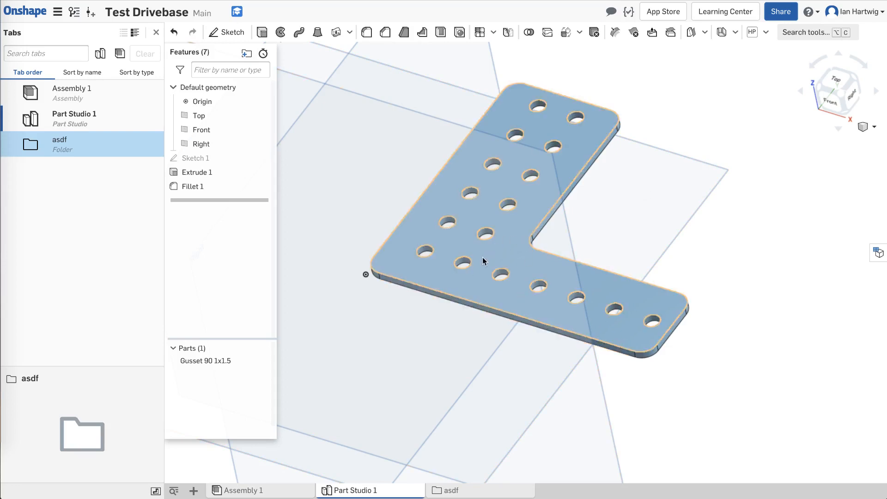
double_click(205, 160)
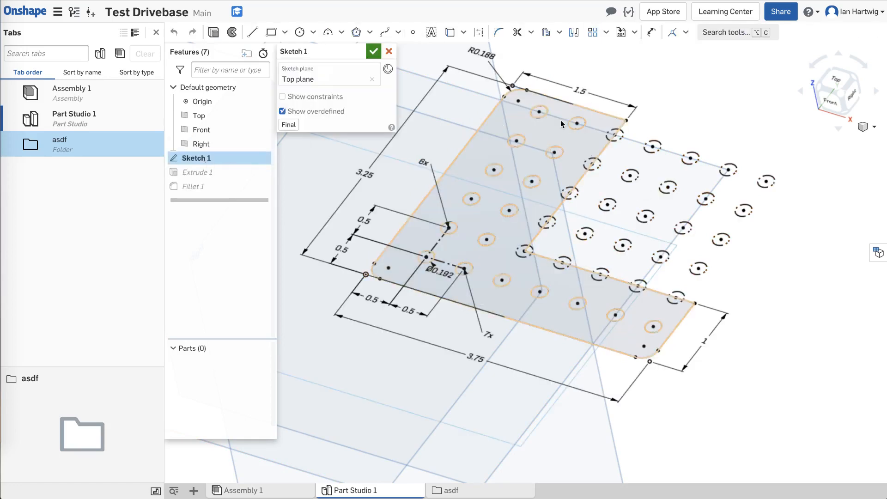
left_click(252, 32)
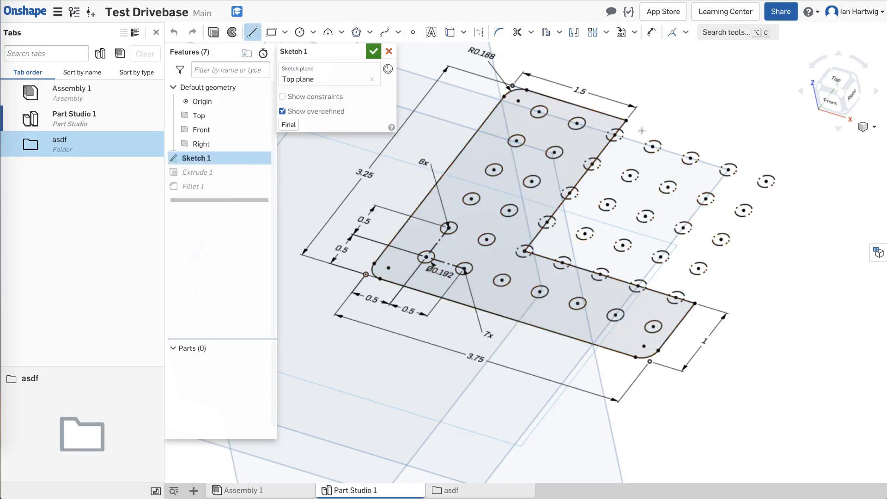
left_click(625, 120)
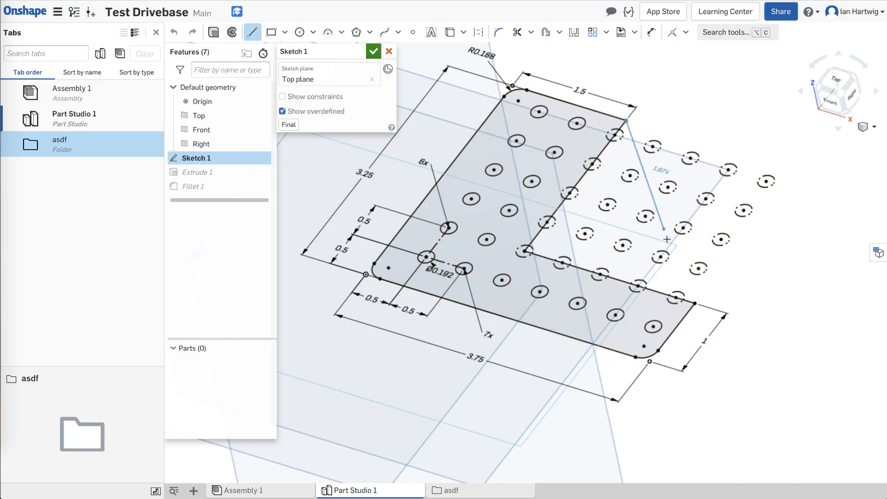
left_click(694, 303)
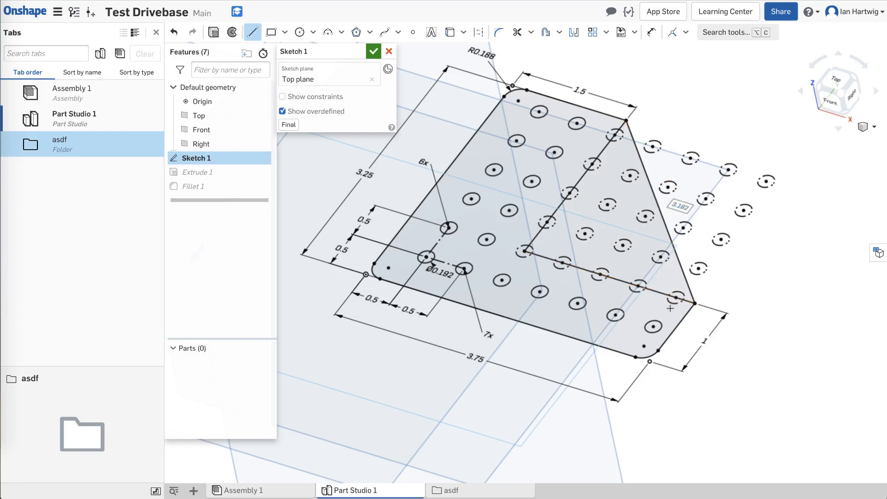
Step: Draw a second slanted line about 2.127 in long between the L's two inner edges, inside the diagonal
left_click(600, 154)
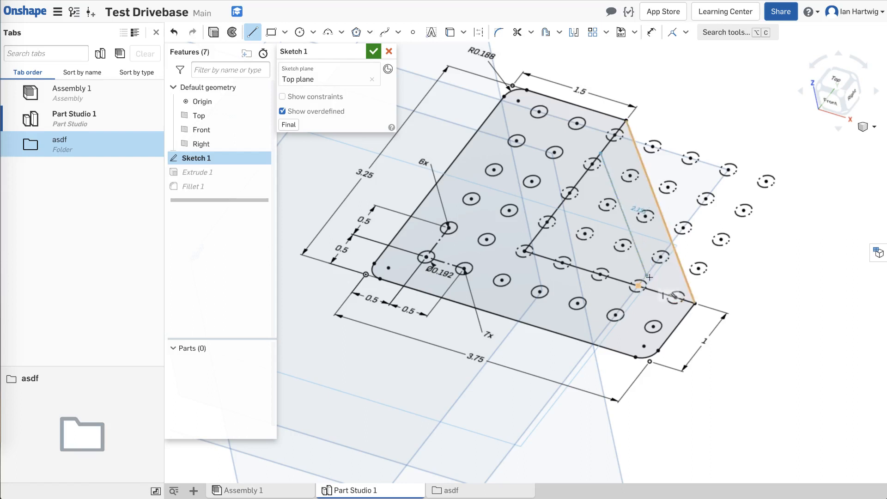
left_click(623, 280)
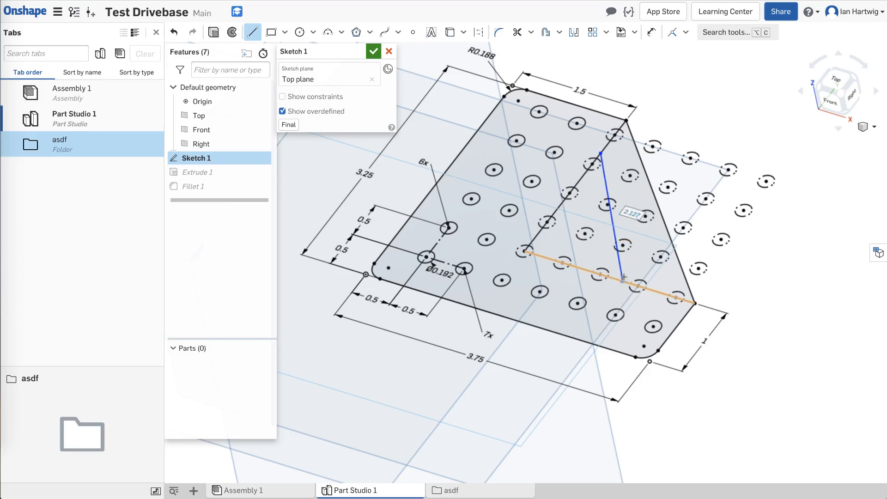
key("Escape")
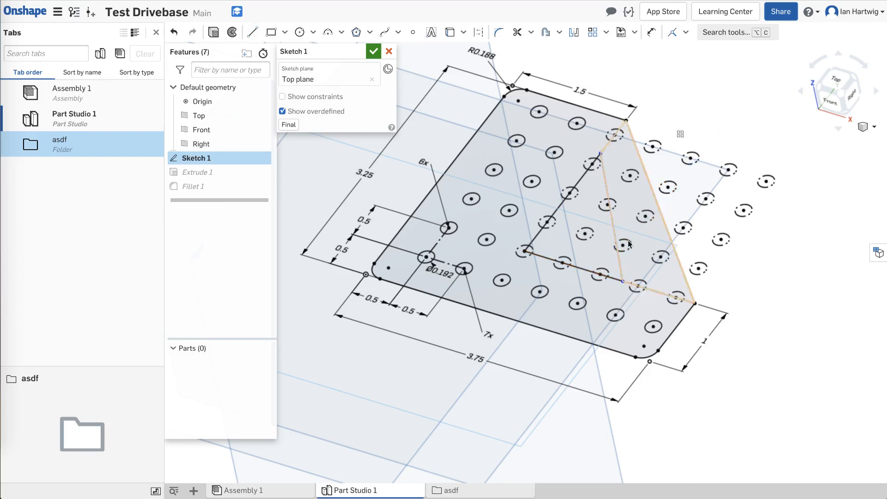
Step: Undo the trial move of the sketch lines and constrain the inner slanted line parallel to the outer diagonal
left_click_drag(655, 287, 621, 281)
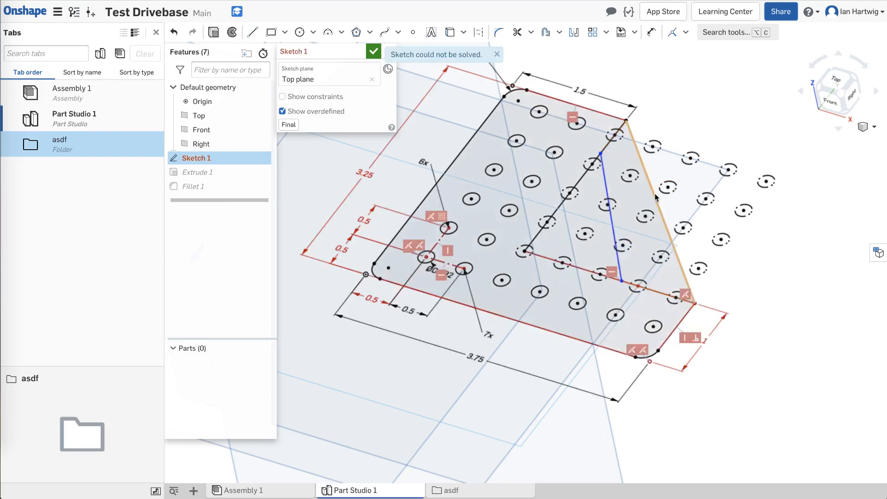
key("ctrl+z")
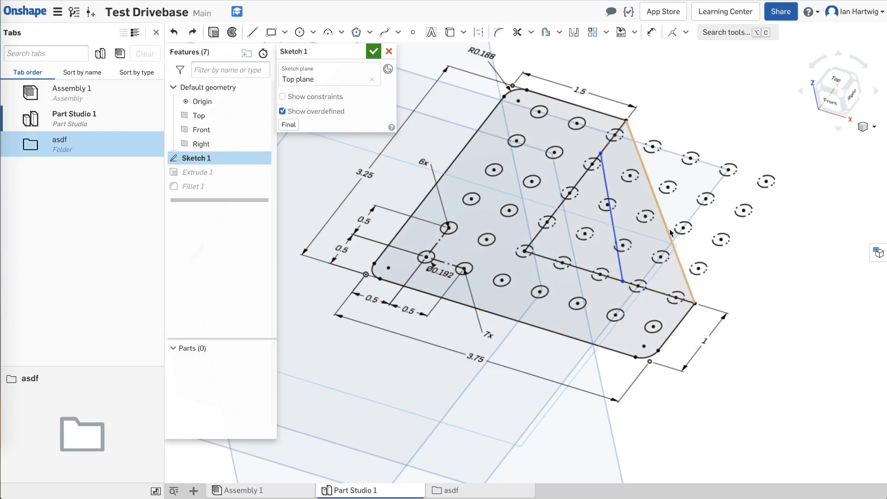
left_click(687, 32)
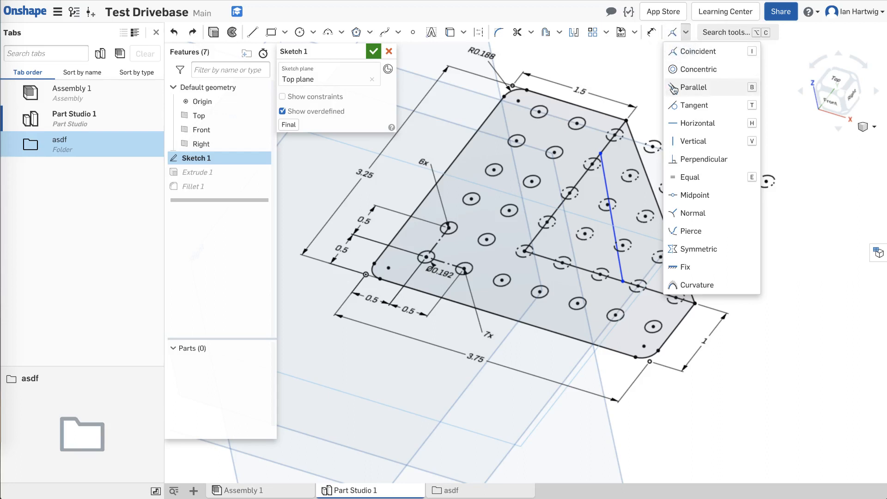
left_click(698, 92)
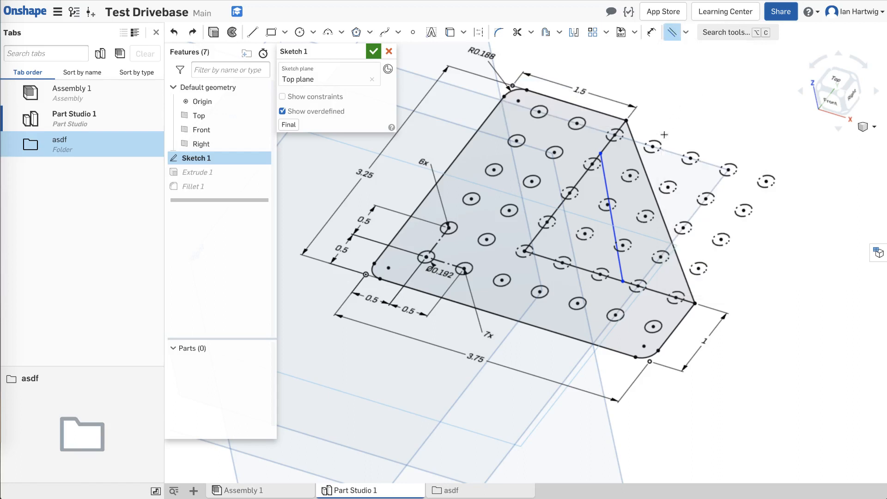
left_click(611, 212)
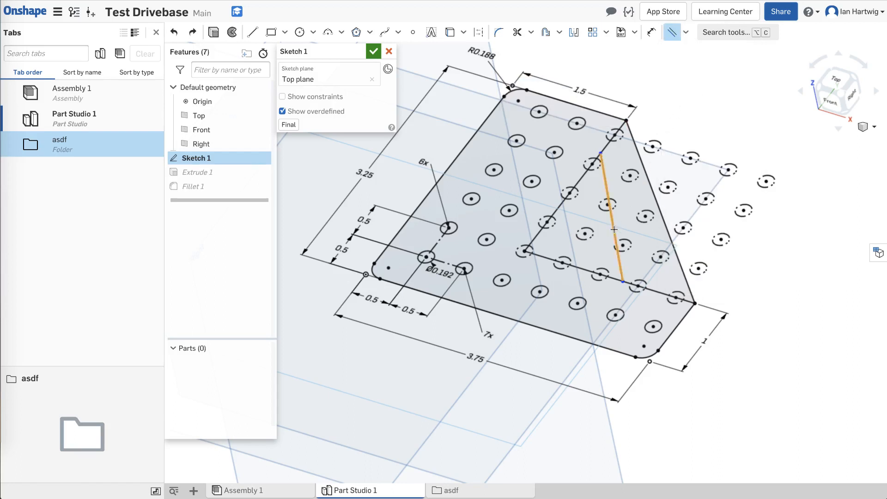
left_click(656, 204)
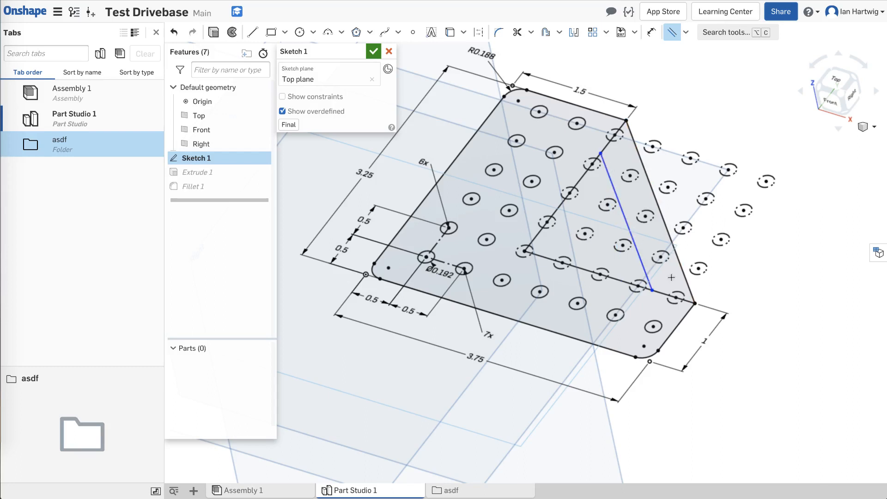
key("Escape")
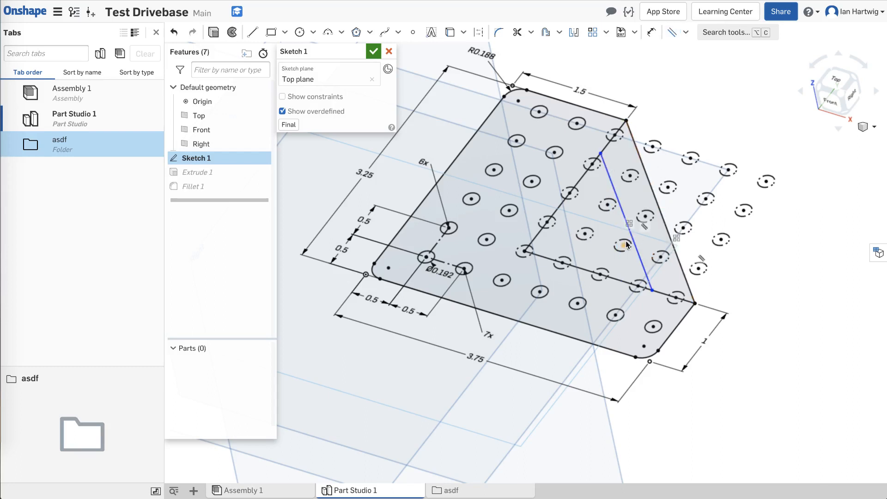
Step: Shift the inner line closer to the outer diagonal and dimension the gap between them as 3/16 in
left_click_drag(621, 207, 627, 207)
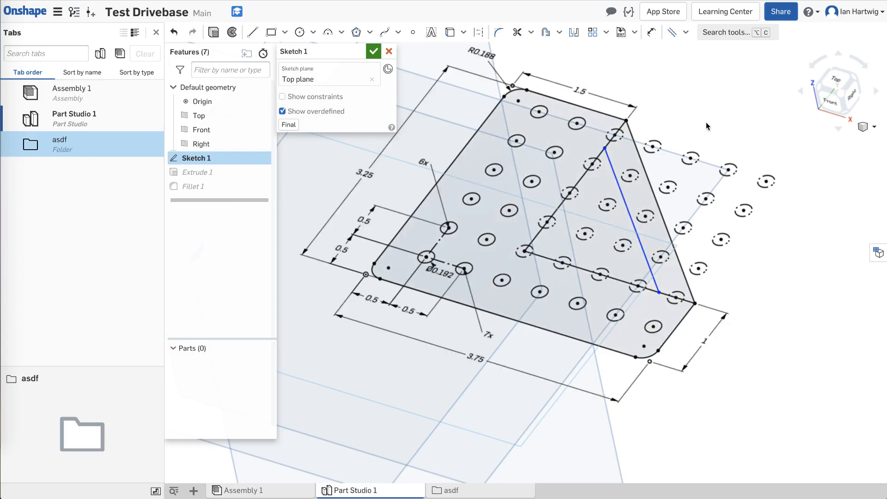
key("d")
left_click(627, 207)
left_click(657, 203)
left_click(640, 201)
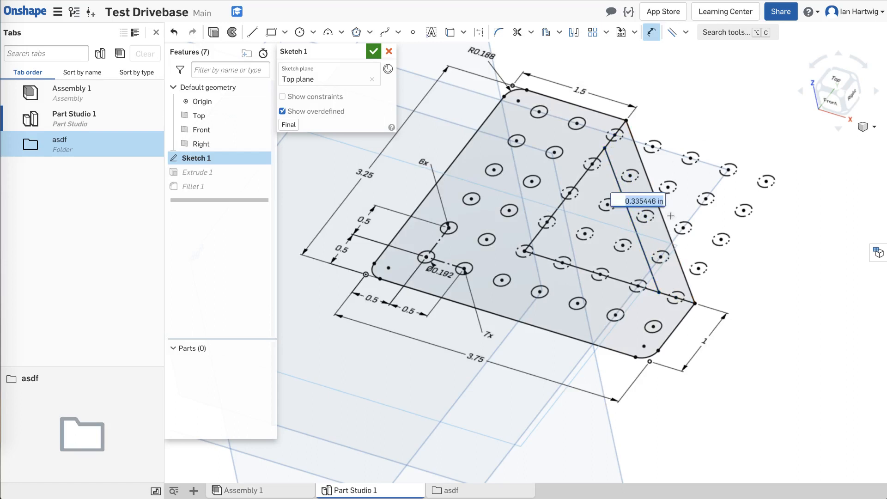
type("3/16in")
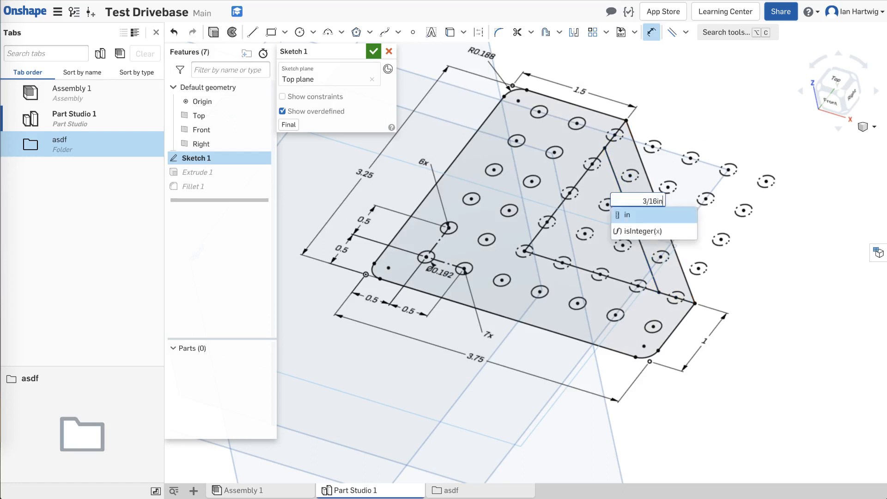
key("Return")
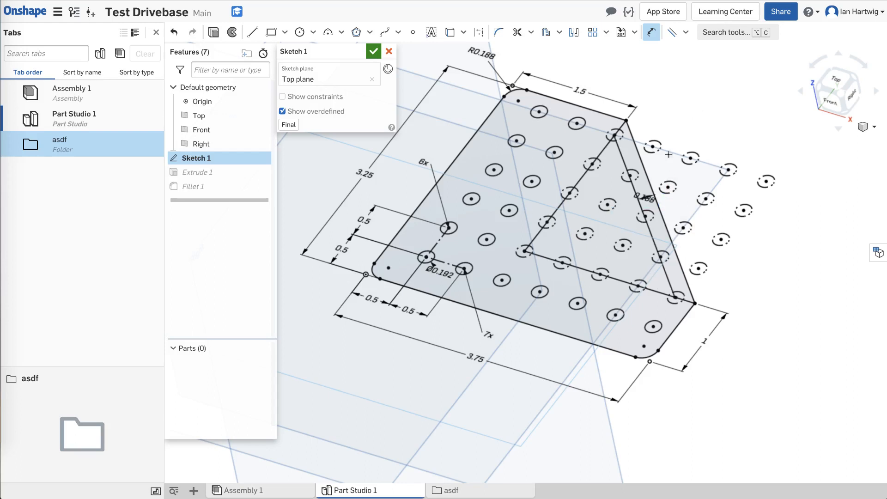
Step: Set the spacing between the two parallel diagonal lines to 3/8 in and finish the sketch
left_click(651, 197)
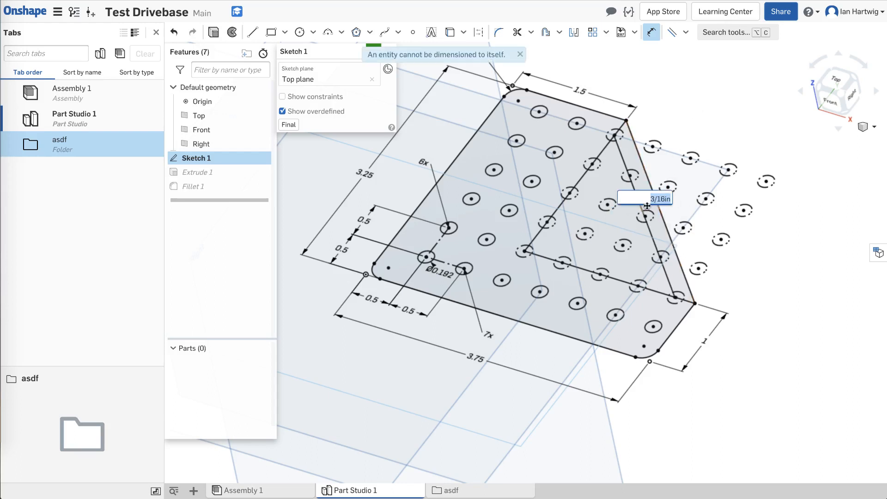
double_click(649, 196)
type("3/8")
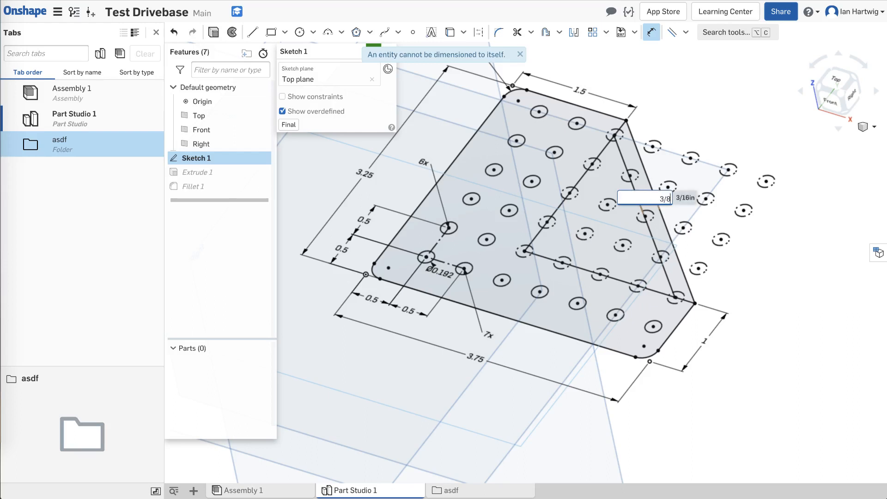
key("Return")
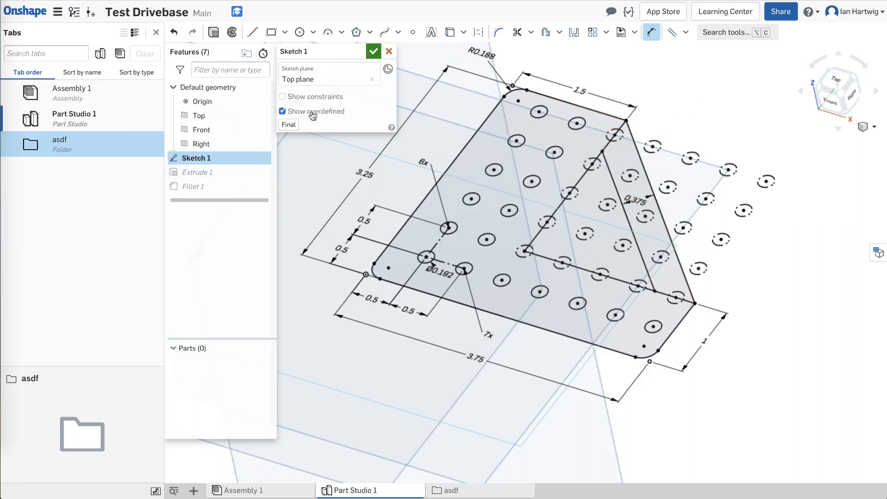
left_click(373, 52)
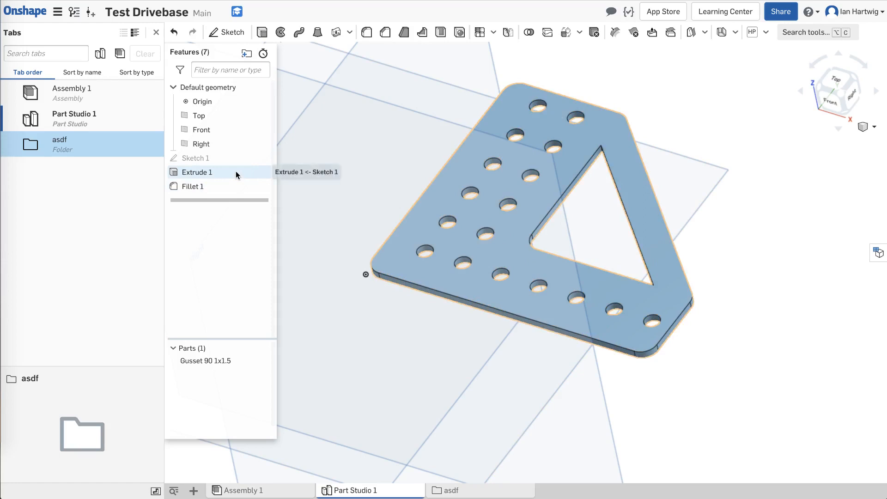
Step: Edit the plate's extrusion to try adding the inner triangular region, and take that region out again
double_click(215, 171)
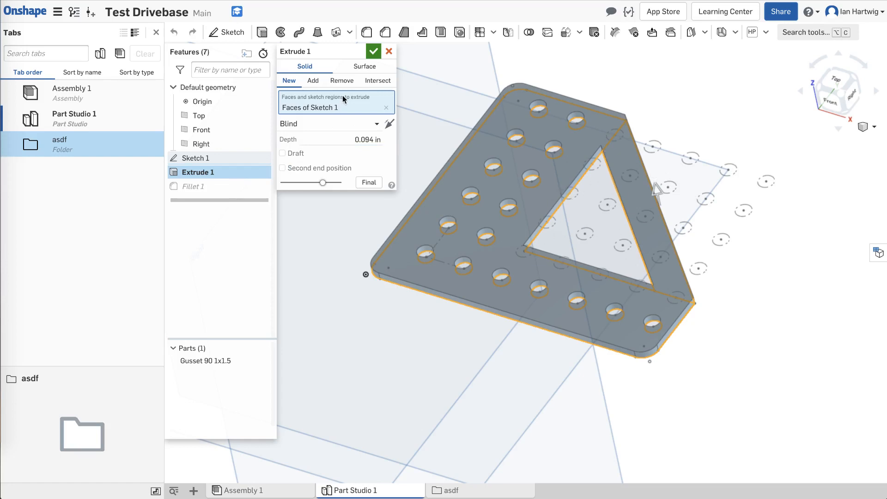
left_click(606, 225)
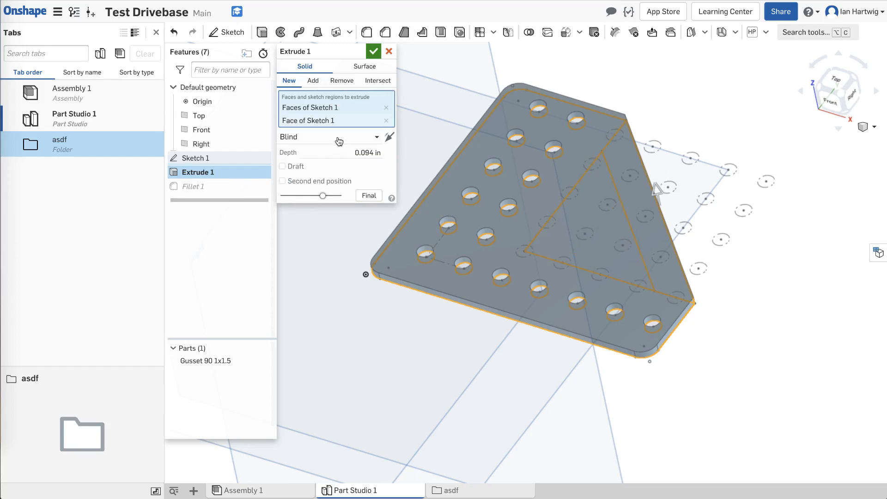
left_click(386, 121)
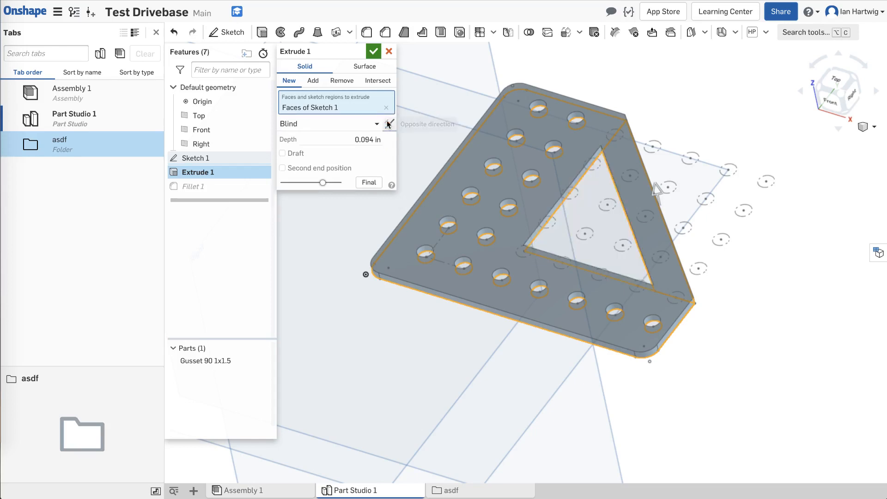
left_click(597, 222)
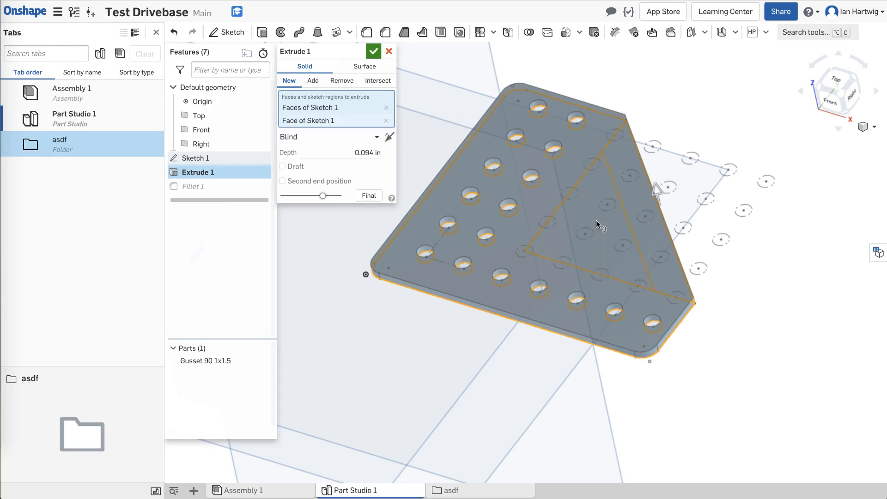
left_click(596, 222)
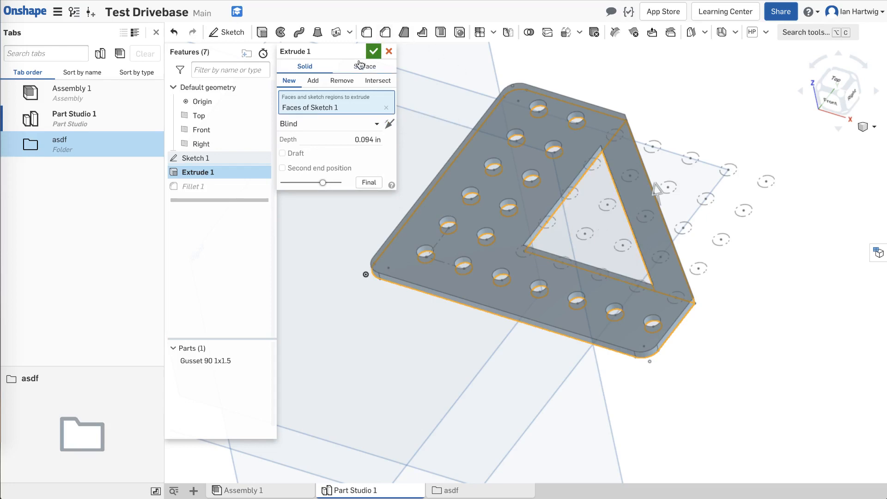
left_click(373, 51)
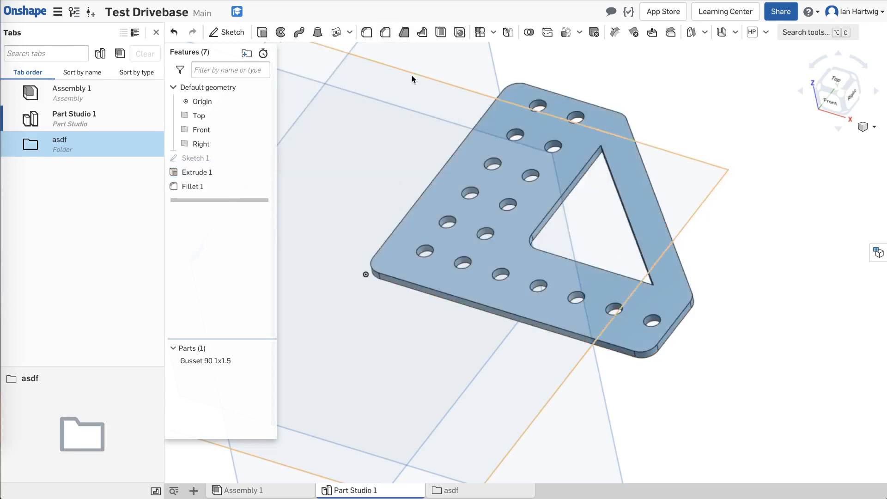
Step: Edit the existing fillet to include the triangular cutout's corner between the double-row arm and the diagonal brace
right_click_drag(703, 289, 713, 328)
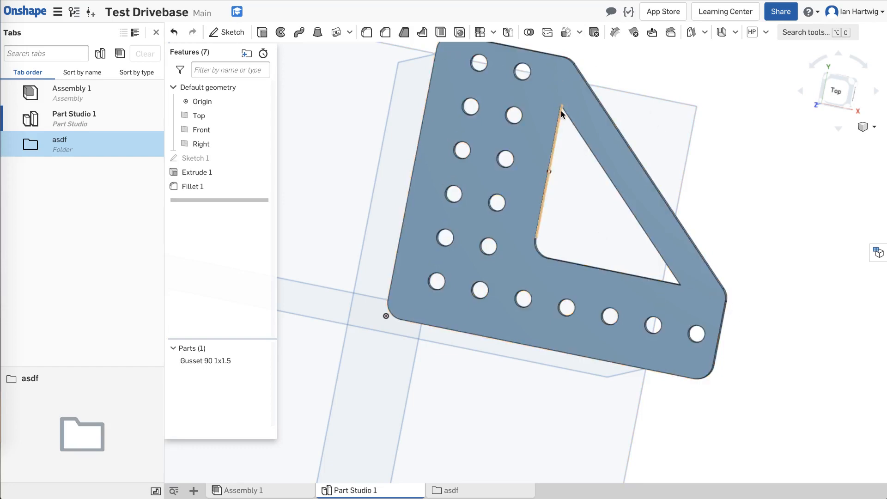
double_click(198, 187)
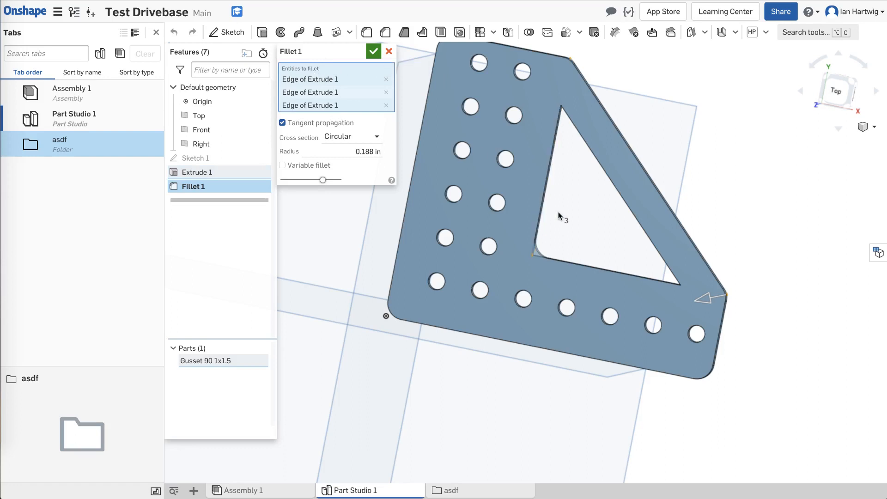
right_click_drag(559, 216, 562, 171)
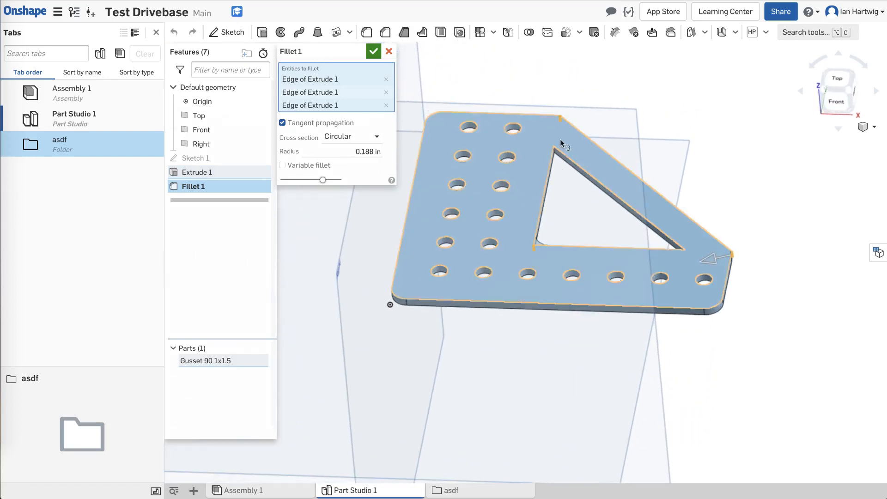
scroll(560, 140, "up", 2)
scroll(560, 139, "up", 5)
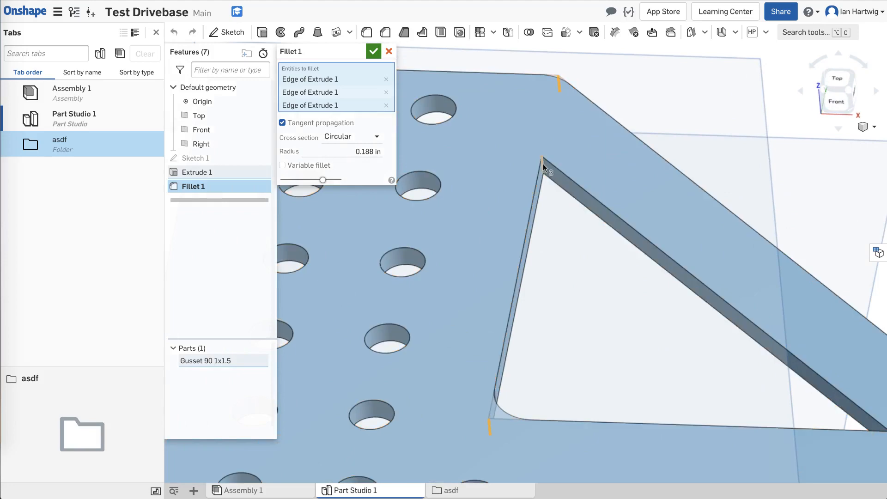
left_click(544, 165)
Step: Add the cutout's corner between the single-row arm and the diagonal brace to the same fillet and finish the edit
right_click_drag(567, 273, 647, 290)
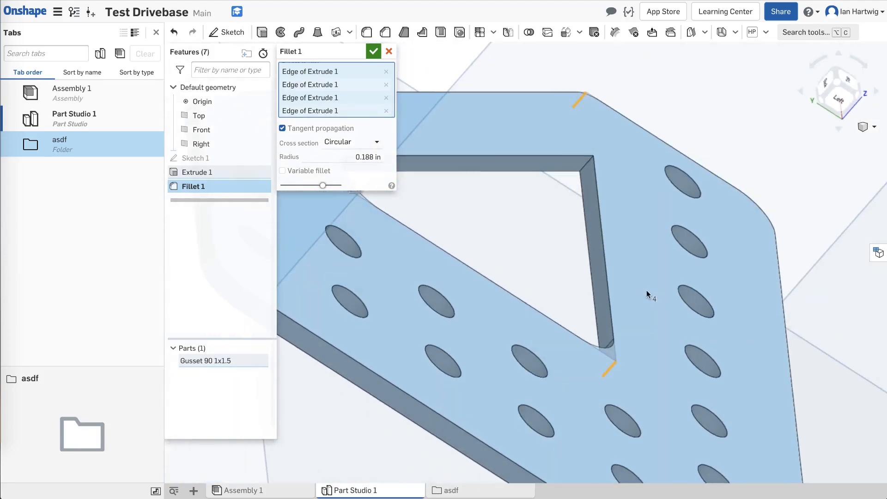
left_click(585, 167)
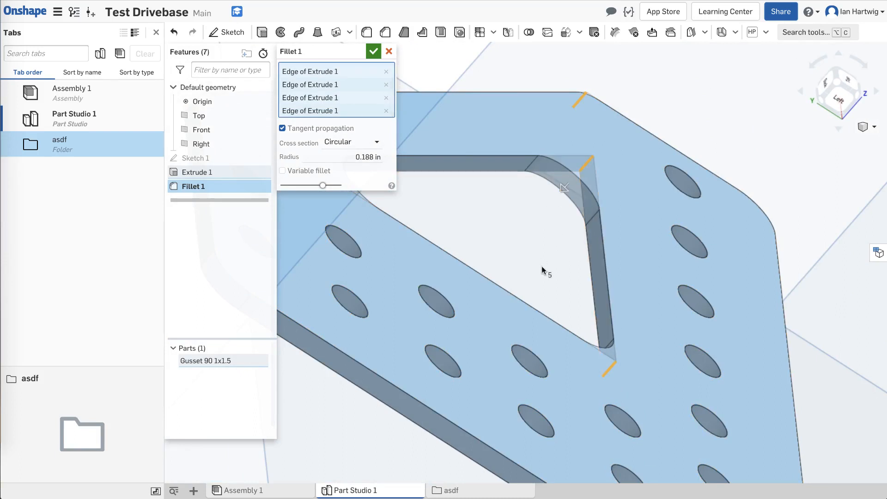
right_click_drag(542, 268, 476, 252)
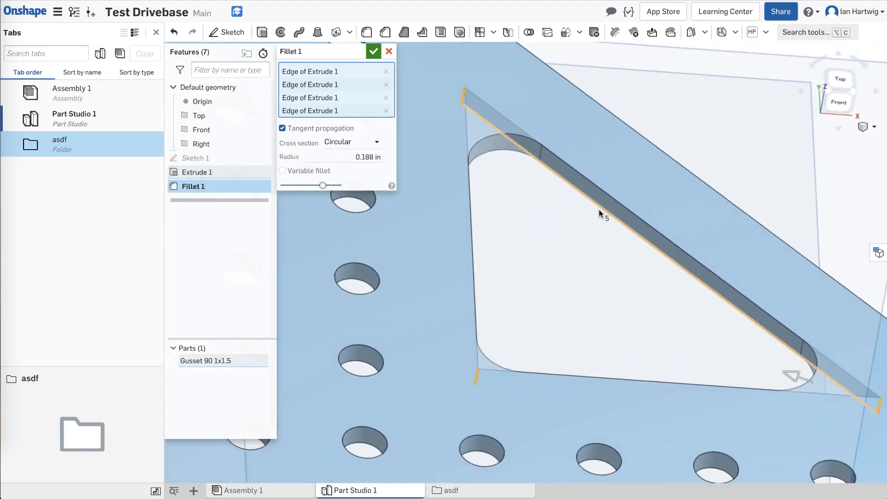
scroll(598, 209, "down", 8)
right_click_drag(598, 210, 687, 285)
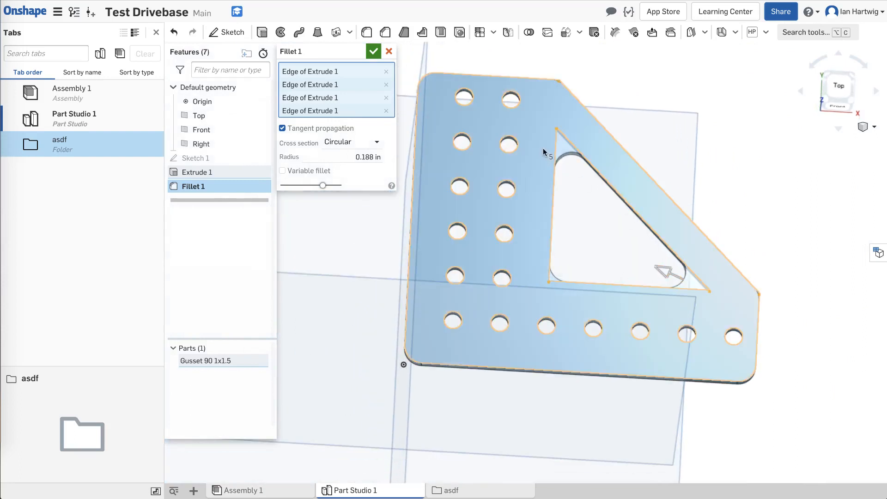
left_click(373, 52)
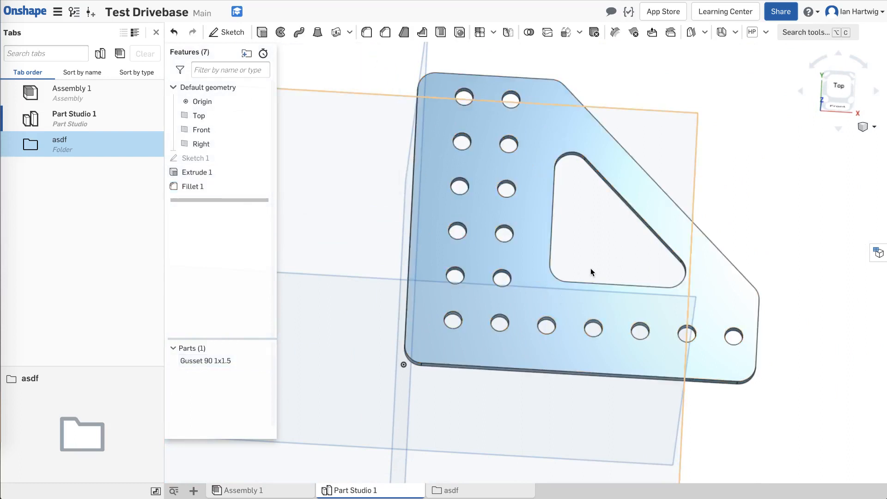
scroll(591, 268, "down", 3)
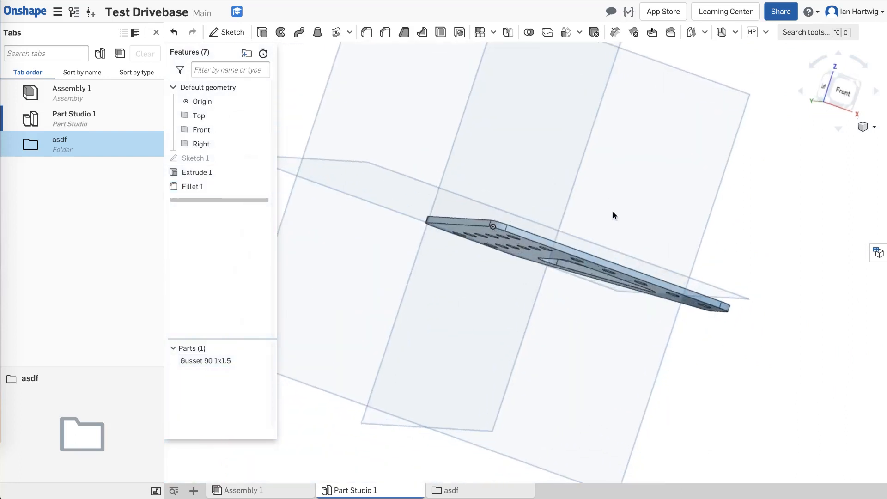